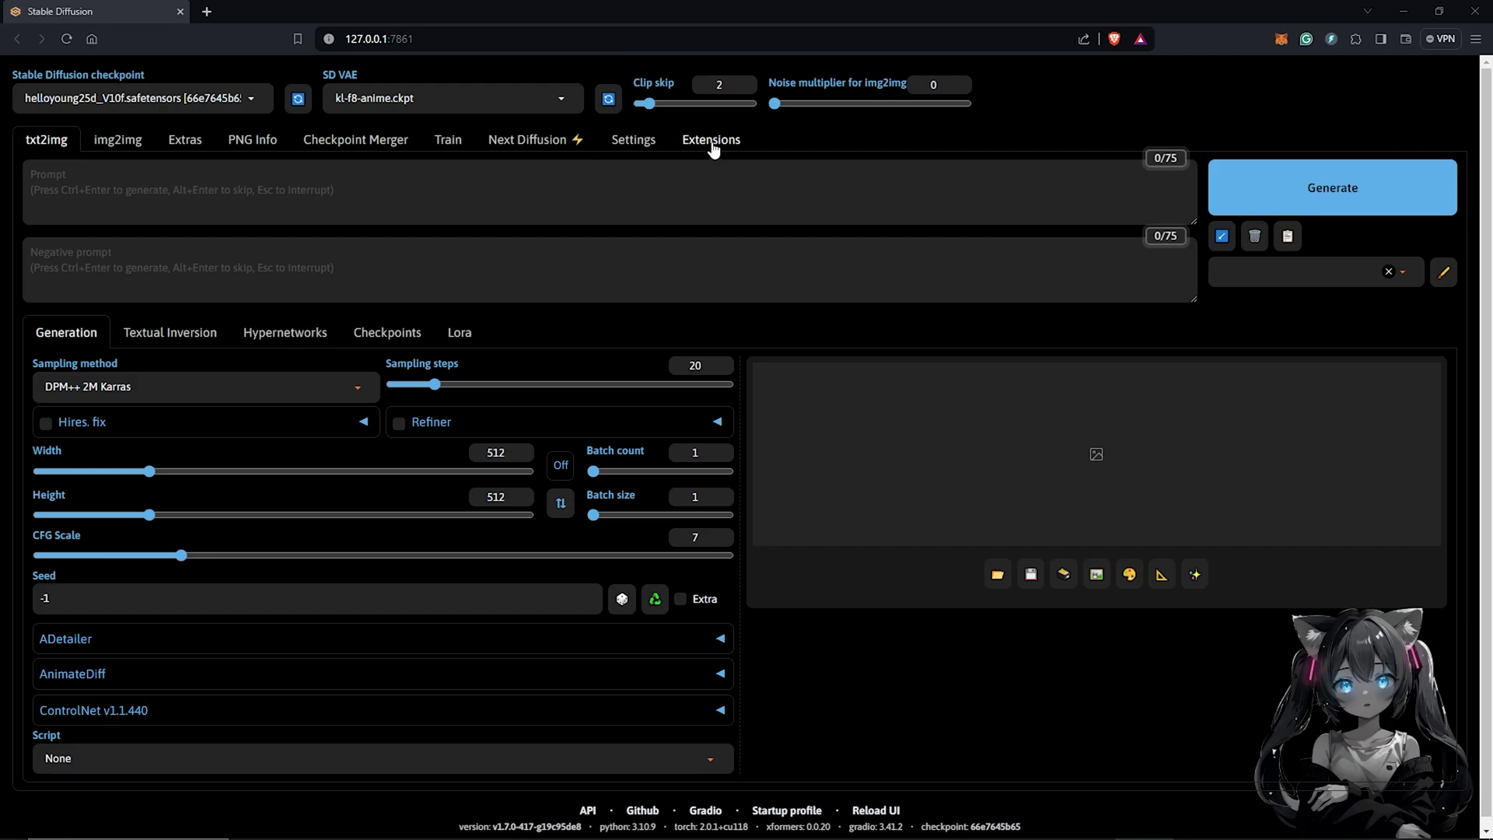
# Load the list of available extensions with already-installed ones included.
pyautogui.click(711, 141)
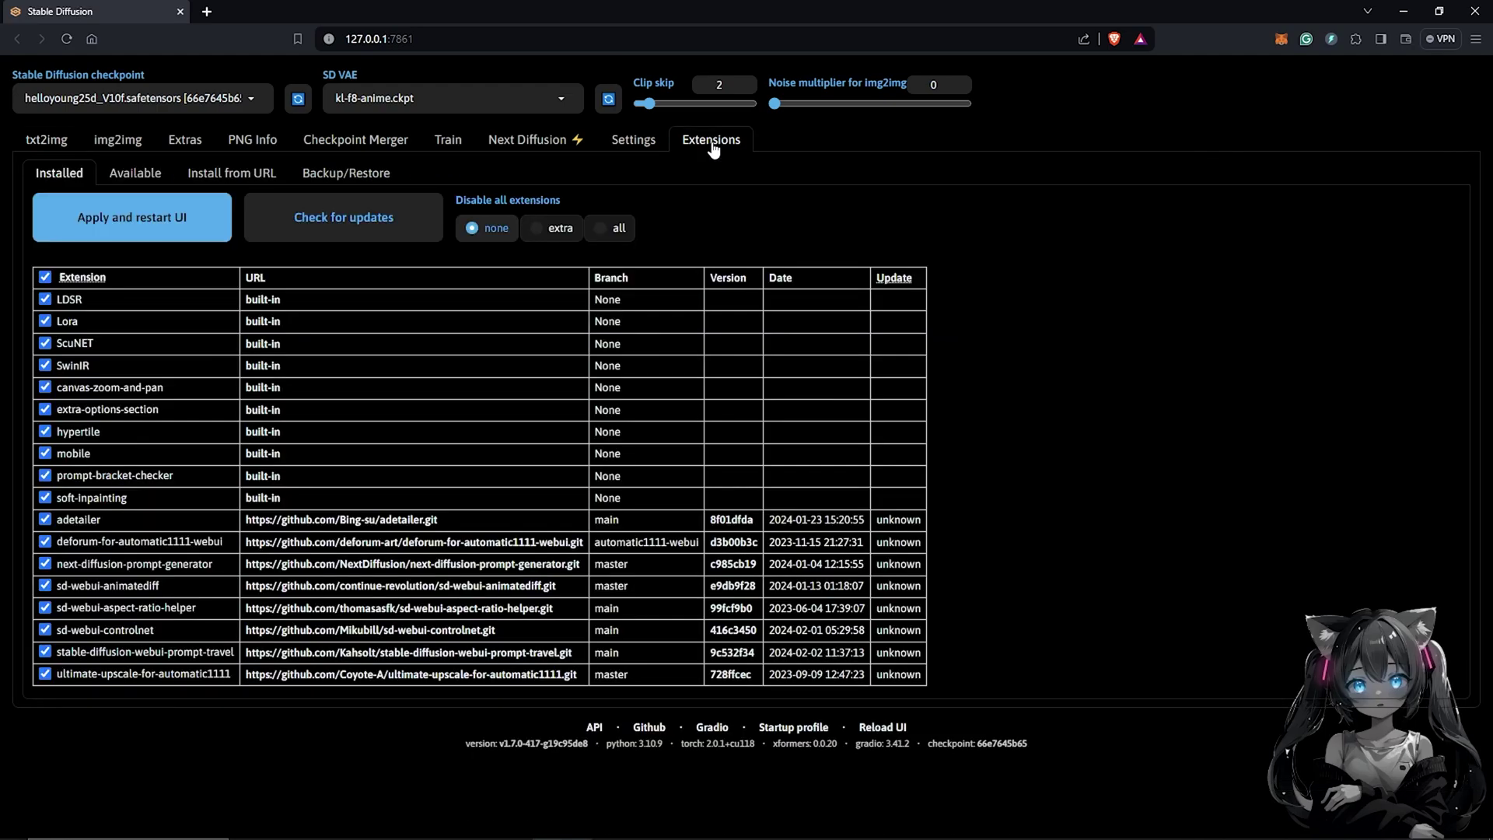
pyautogui.click(134, 175)
pyautogui.click(145, 210)
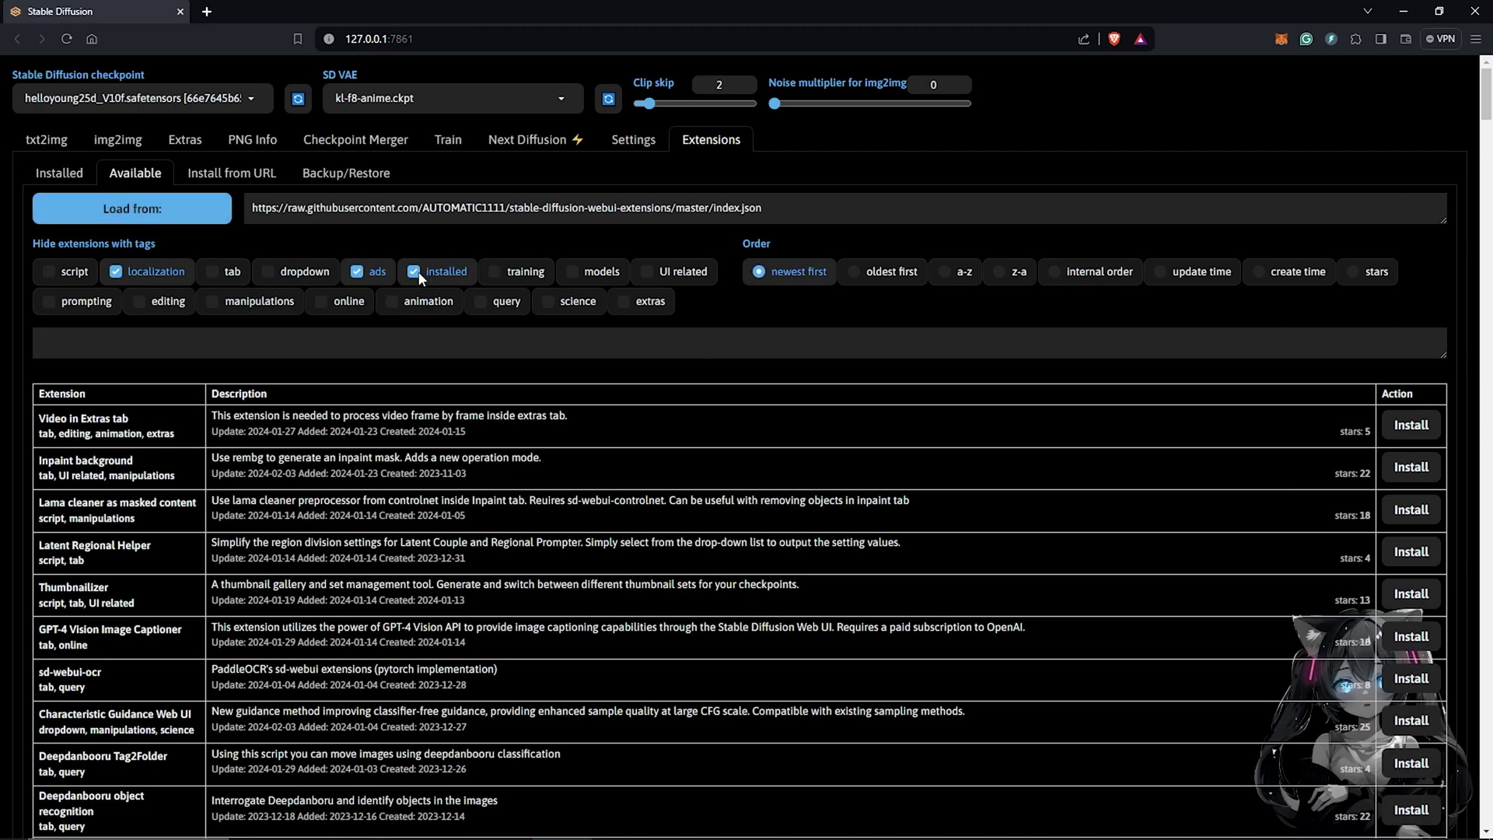
pyautogui.click(419, 272)
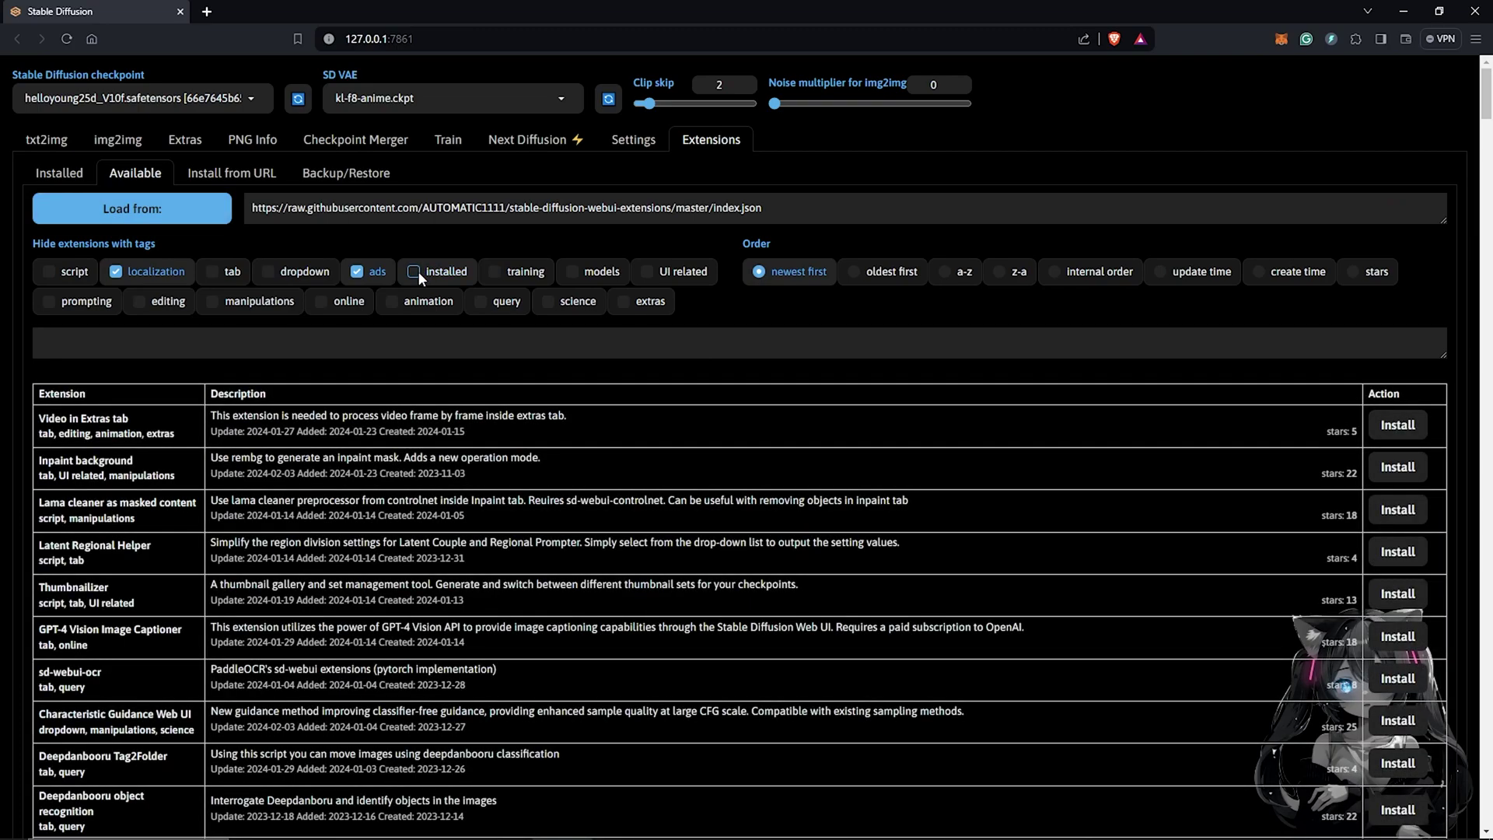
# Search the list for 'Controln' to confirm sd-webui-controlnet is installed, then return to Installed.
pyautogui.click(35, 343)
pyautogui.write('Controlnet')
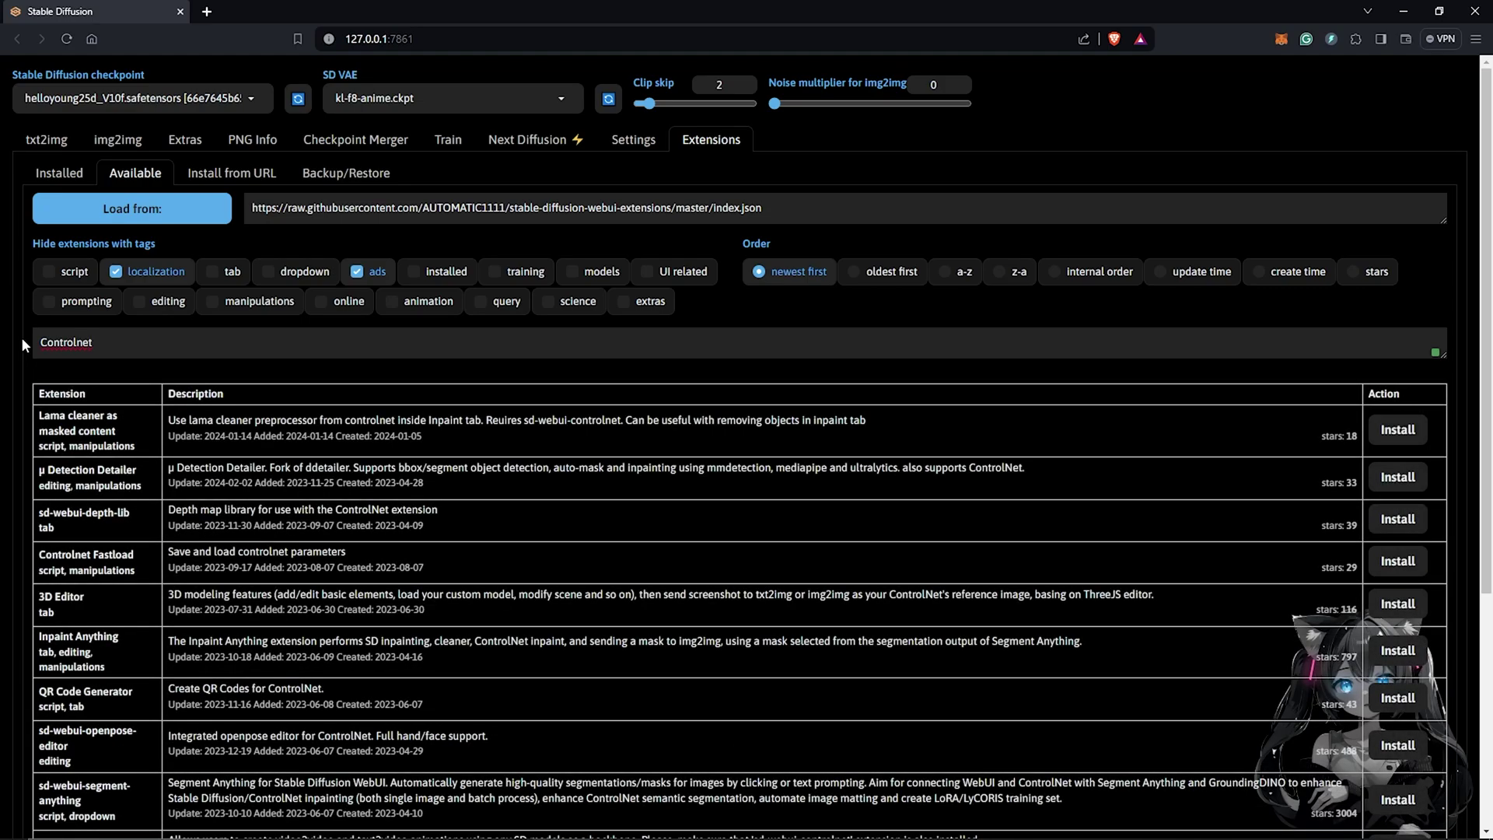
pyautogui.scroll(-5, 273, 543)
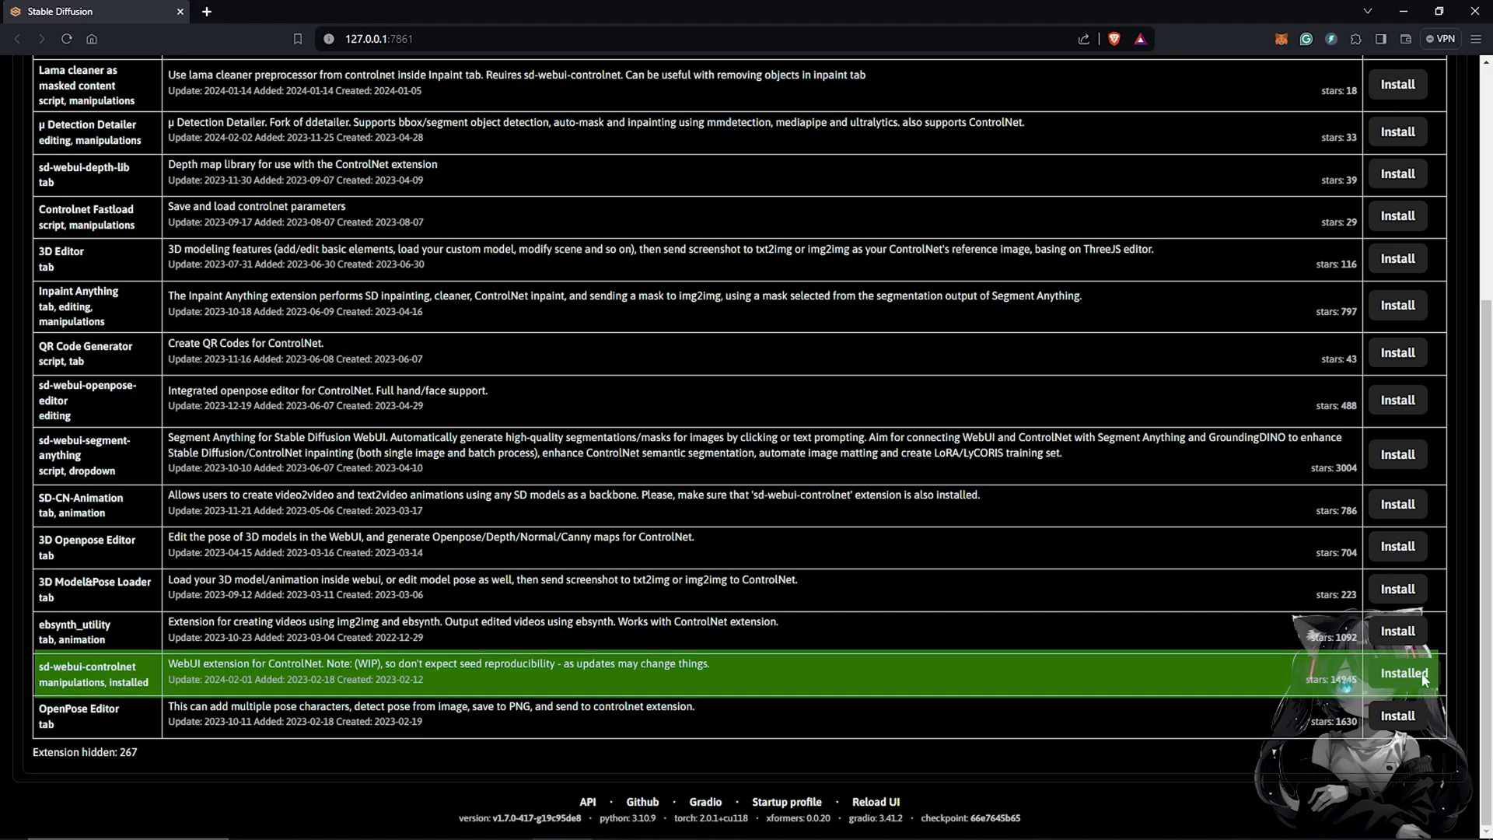
pyautogui.scroll(5, 316, 442)
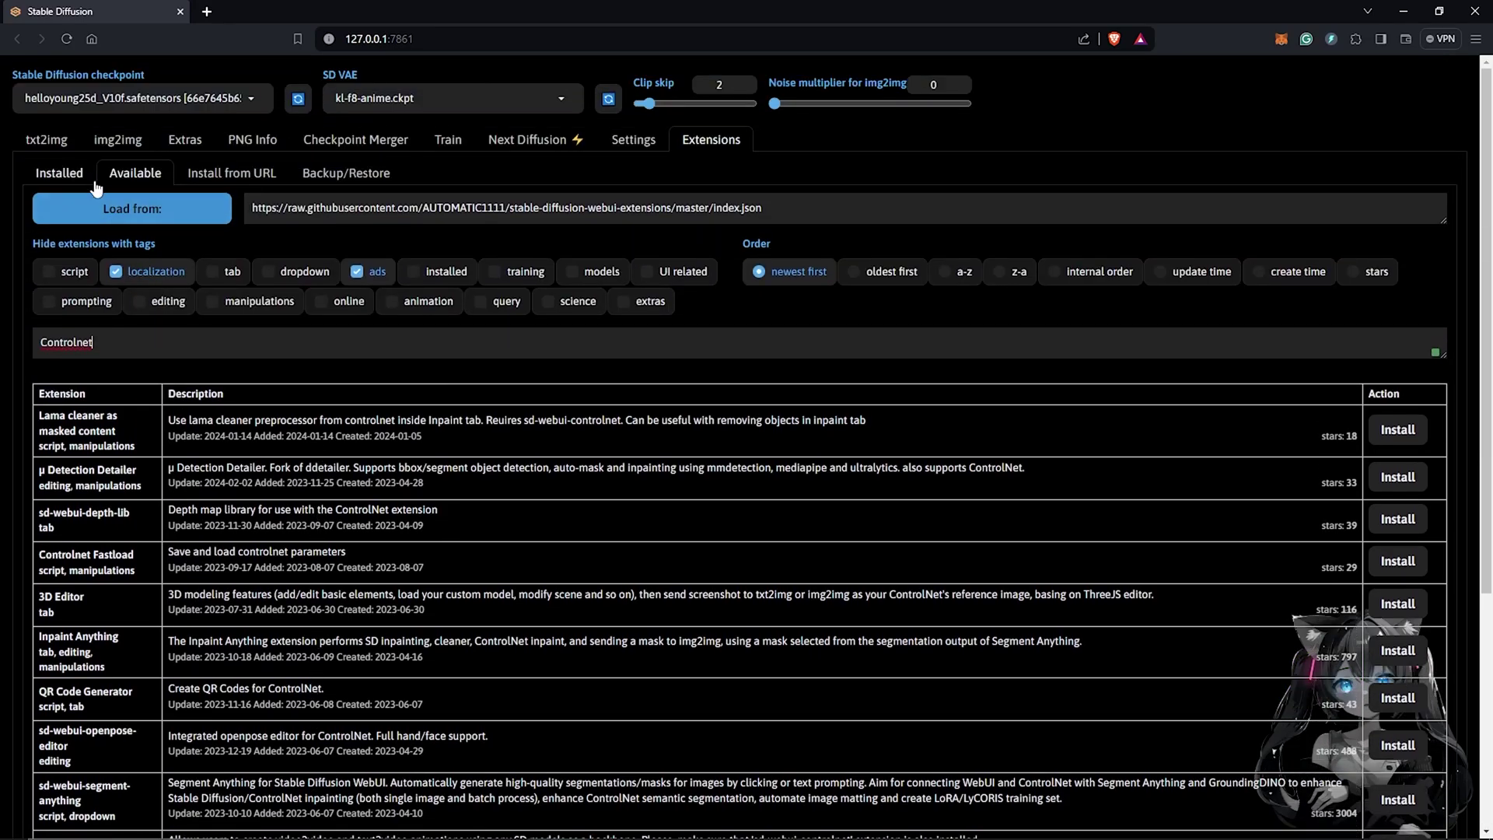
pyautogui.click(70, 171)
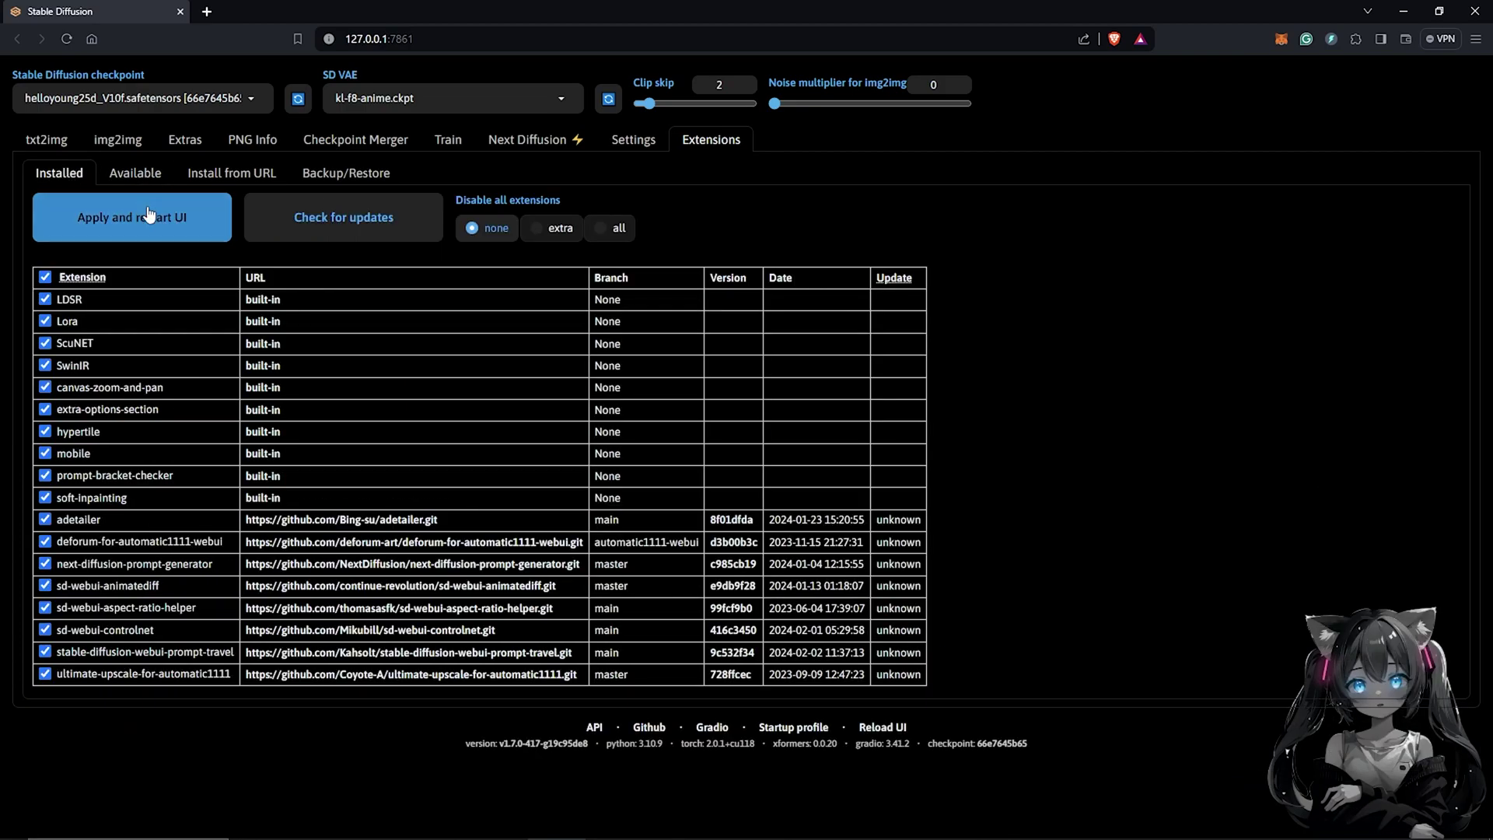
pyautogui.click(366, 225)
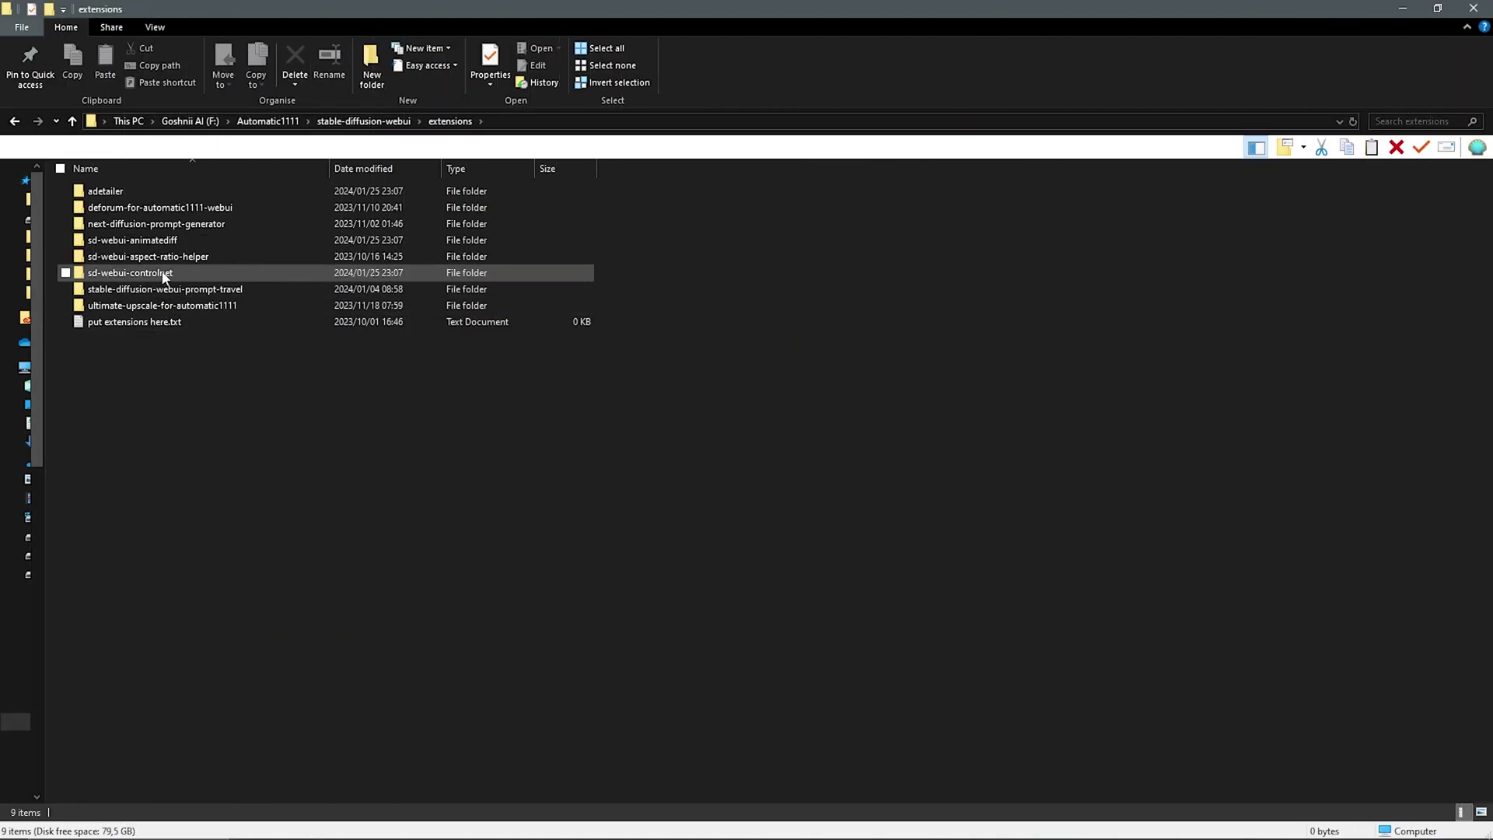
# Open sd-webui-controlnet\models and select all nine ip-adapter model files.
pyautogui.doubleClick(165, 272)
pyautogui.doubleClick(151, 289)
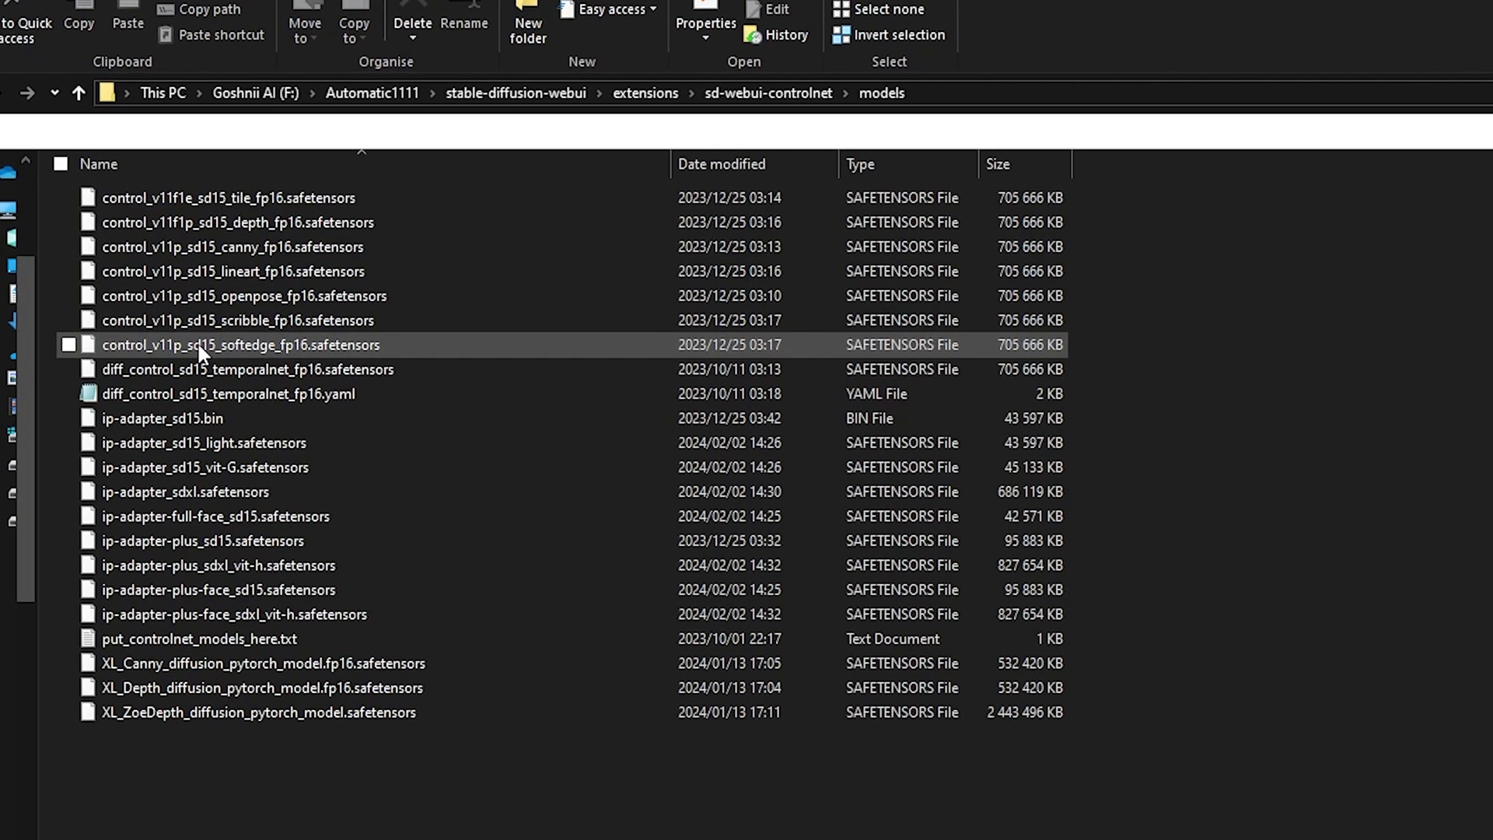
pyautogui.click(186, 419)
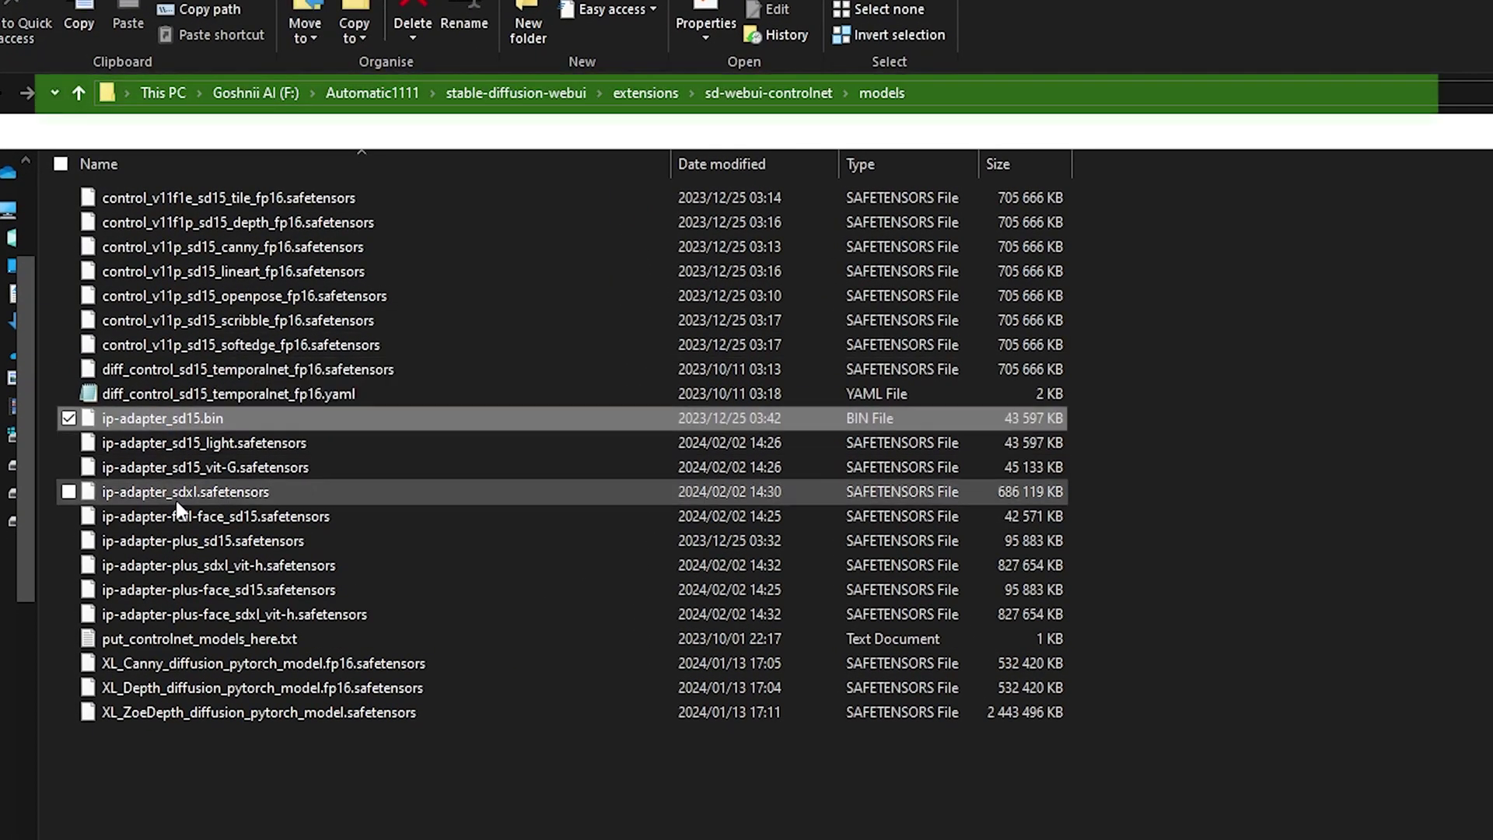
pyautogui.keyDown('shift'); pyautogui.click(185, 614); pyautogui.keyUp('shift')
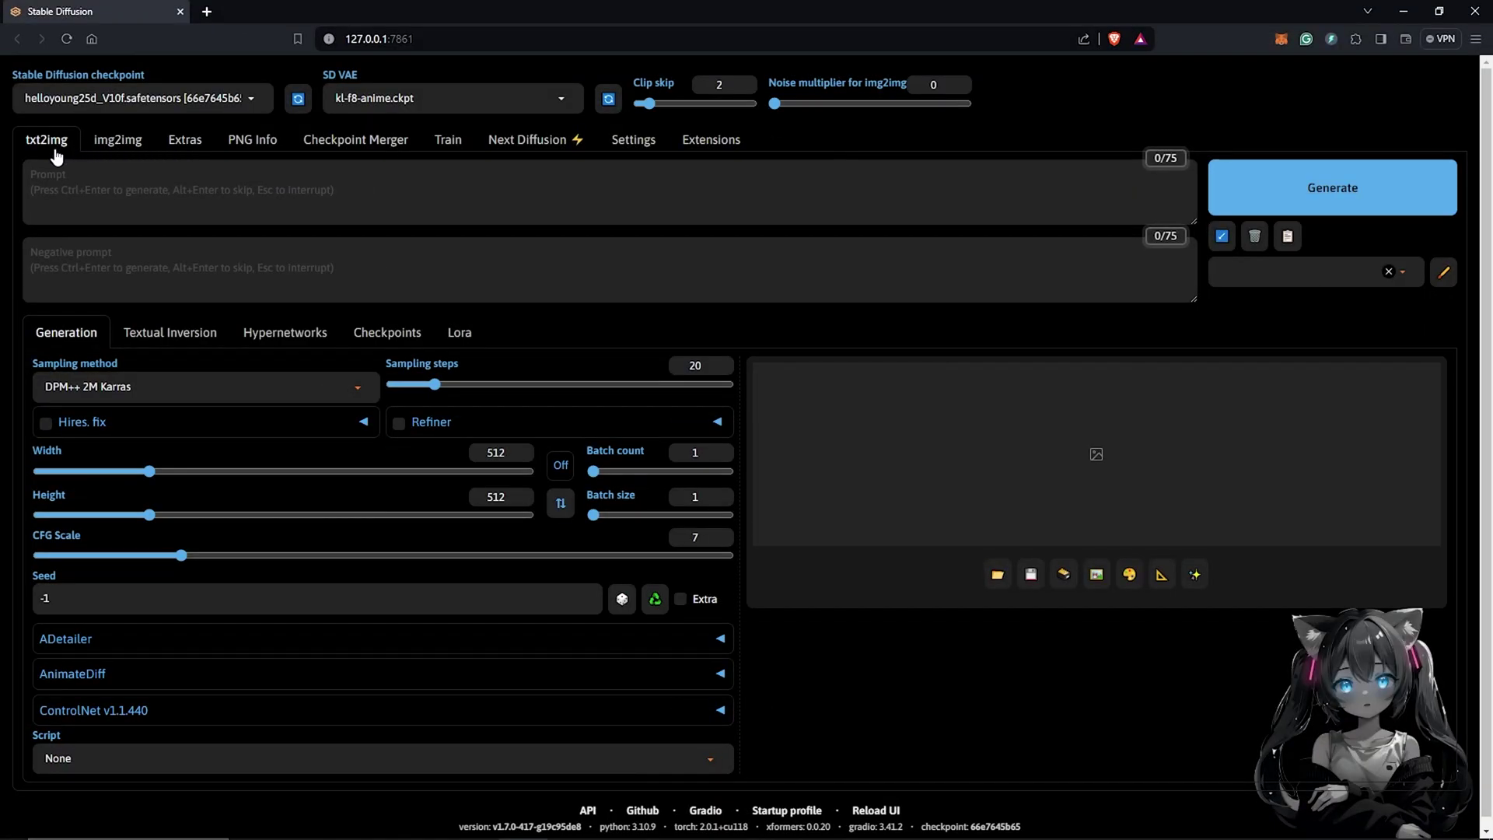
# Set ControlNet Unit 0 to IP-Adapter with ip-adapter_clip_sd15 and ip-adapter-full-face_sd15.
pyautogui.scroll(-1, 107, 692)
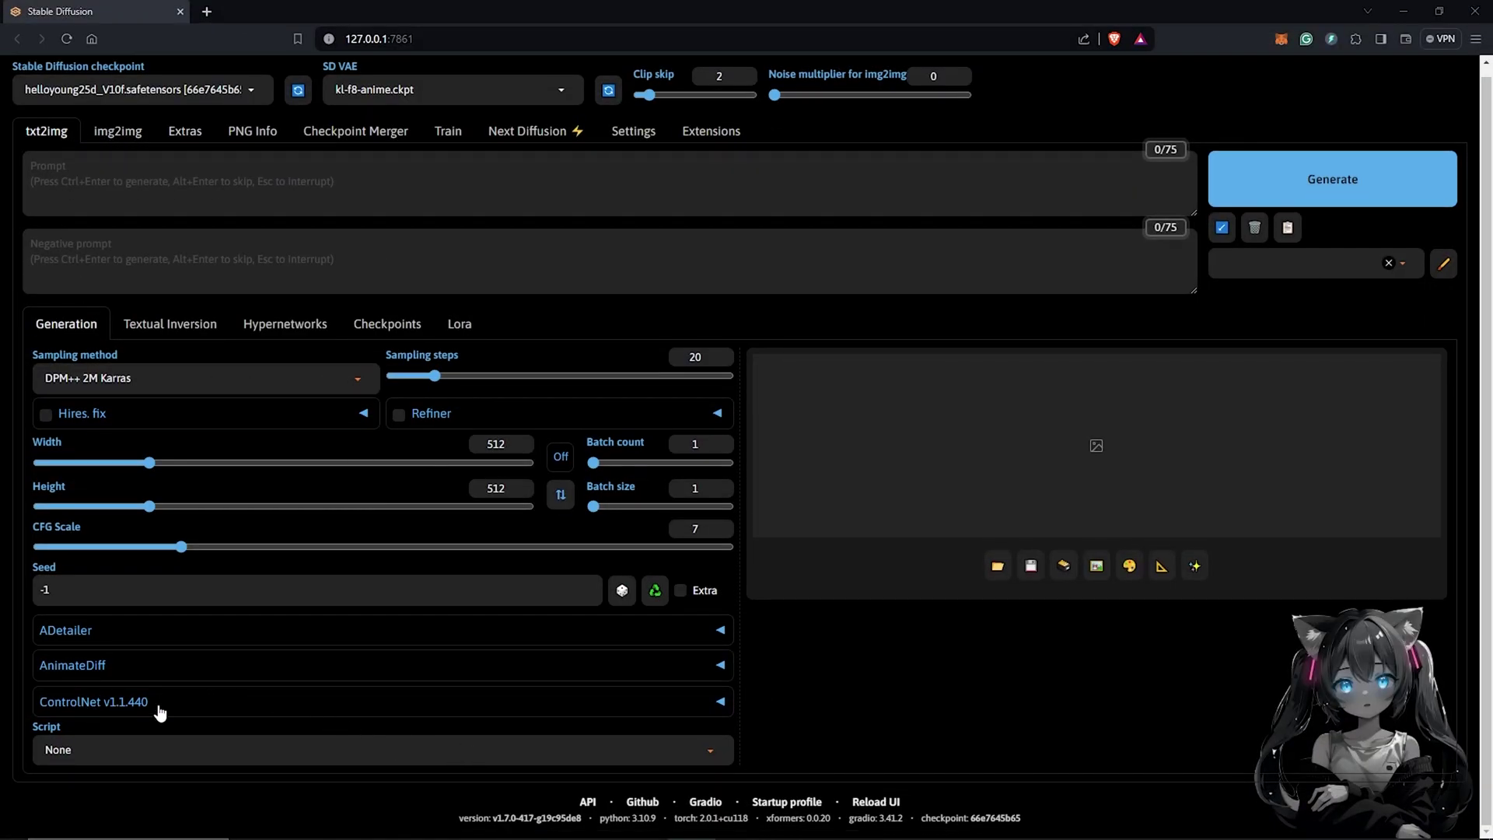
pyautogui.click(721, 703)
pyautogui.scroll(-6, 739, 661)
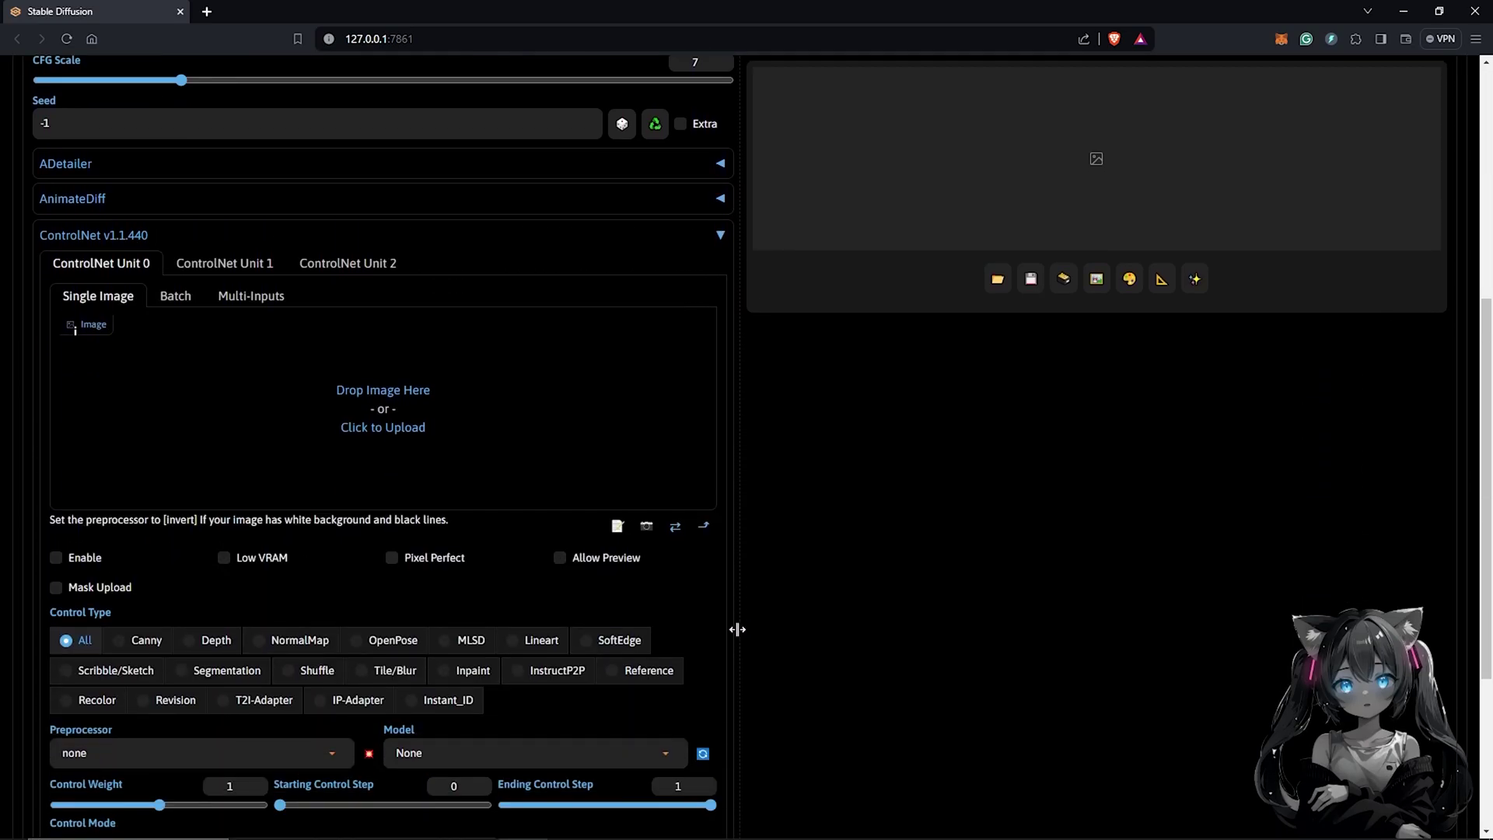
pyautogui.scroll(-2, 737, 629)
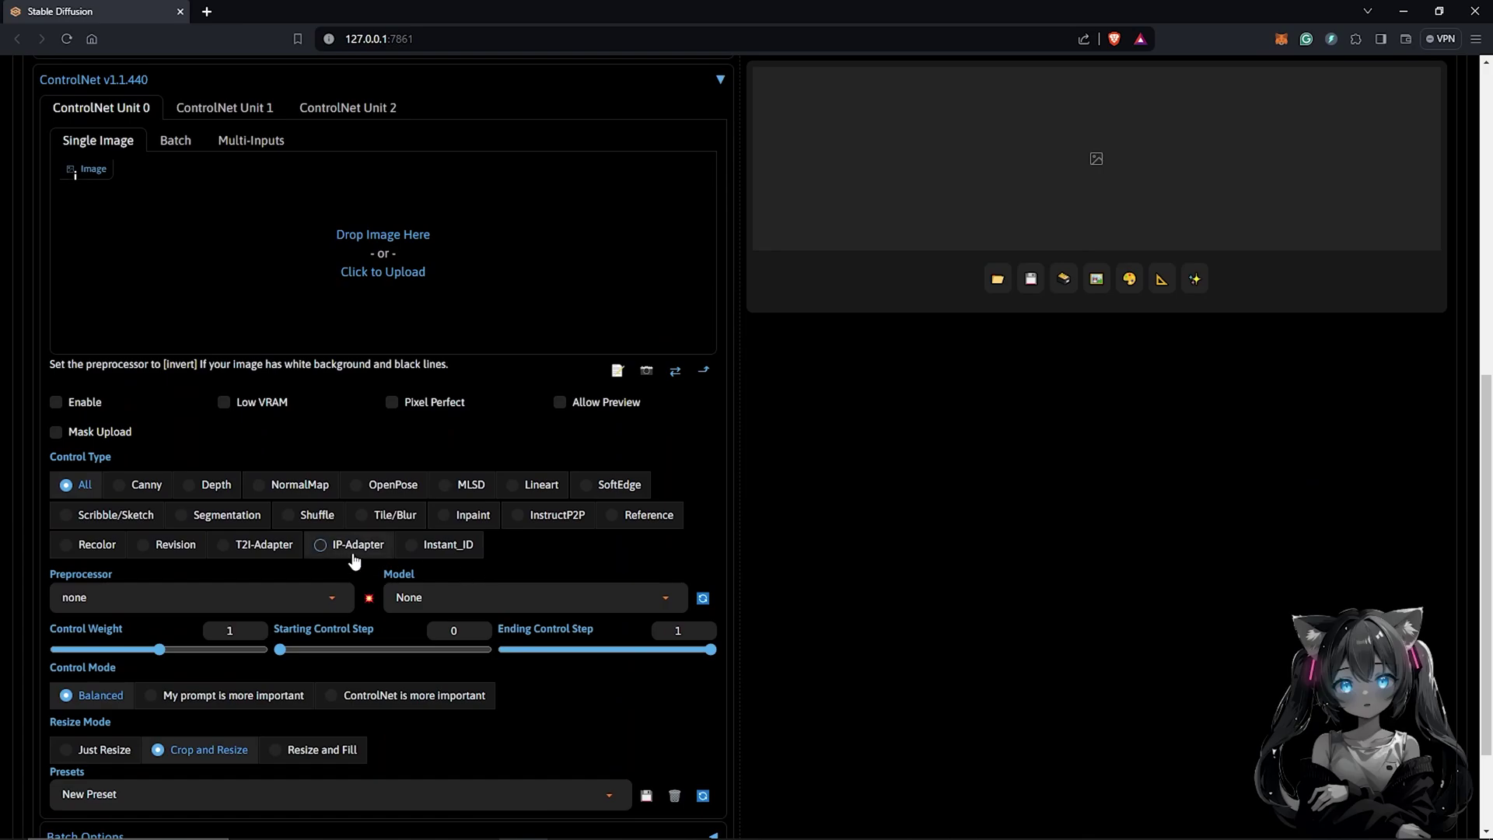
pyautogui.click(350, 548)
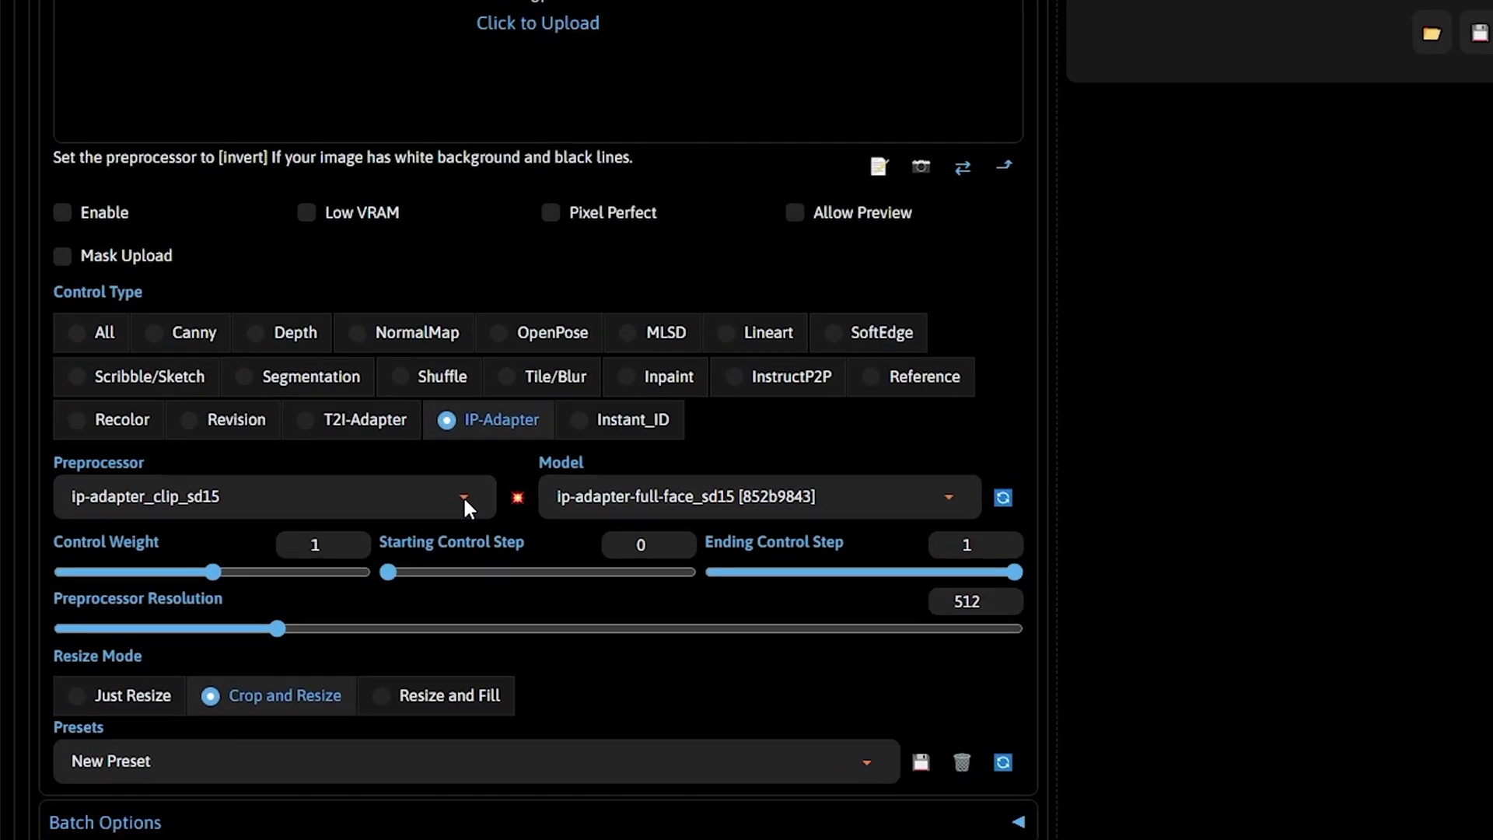
pyautogui.click(300, 597)
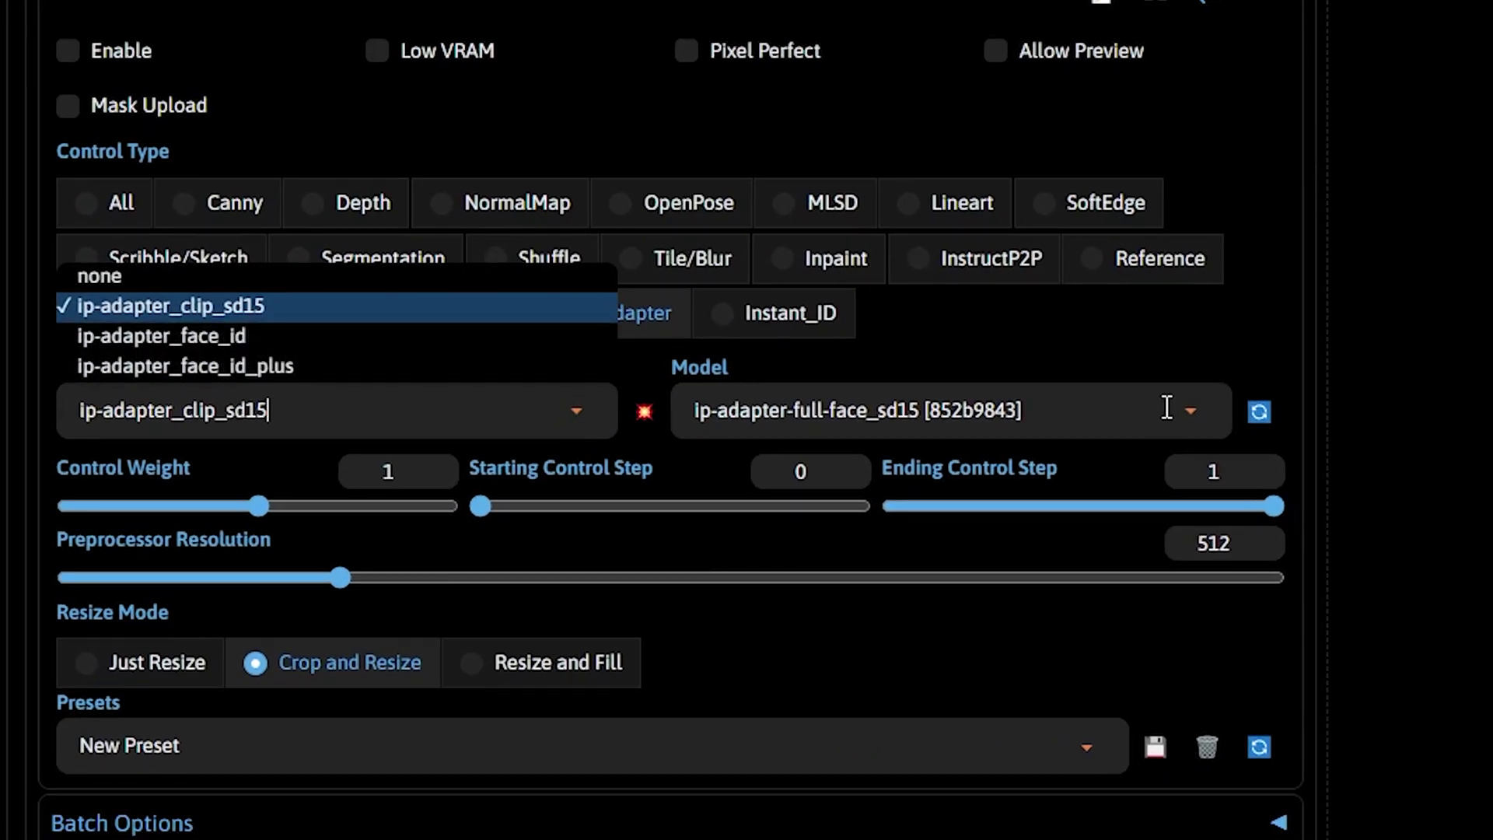
pyautogui.click(1089, 410)
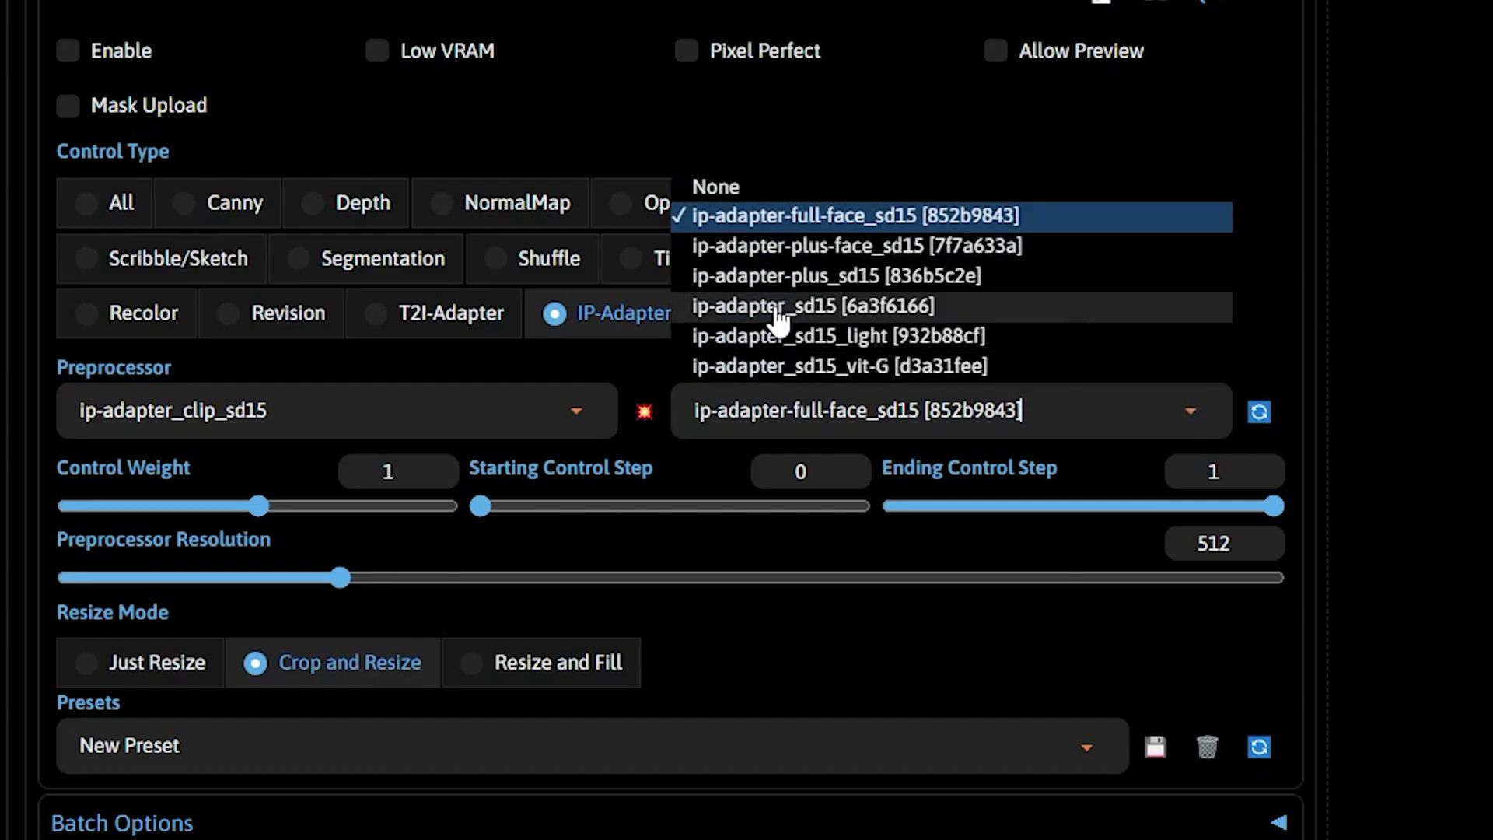
pyautogui.click(1260, 414)
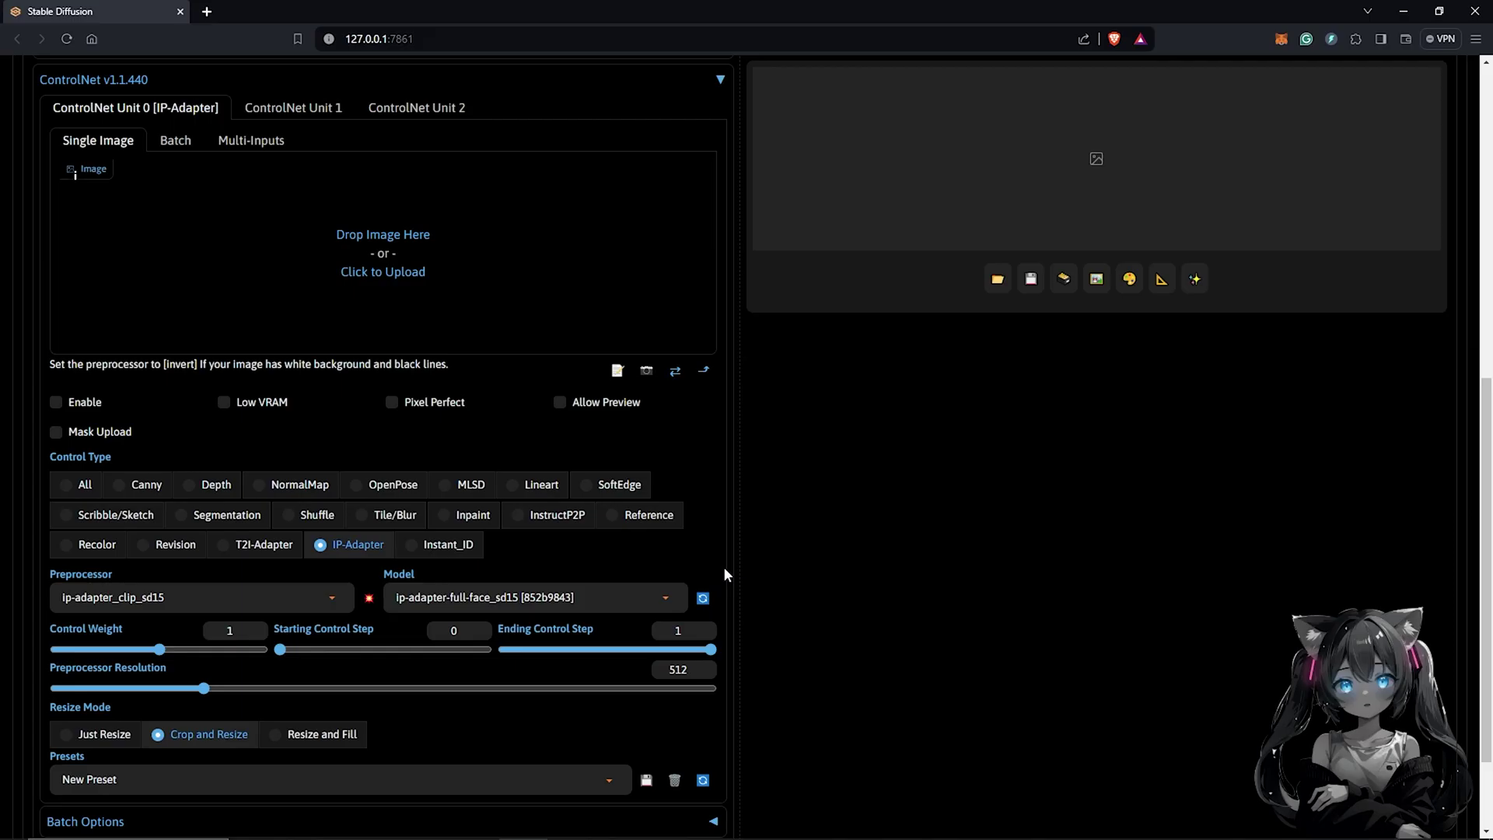
pyautogui.scroll(8, 1261, 426)
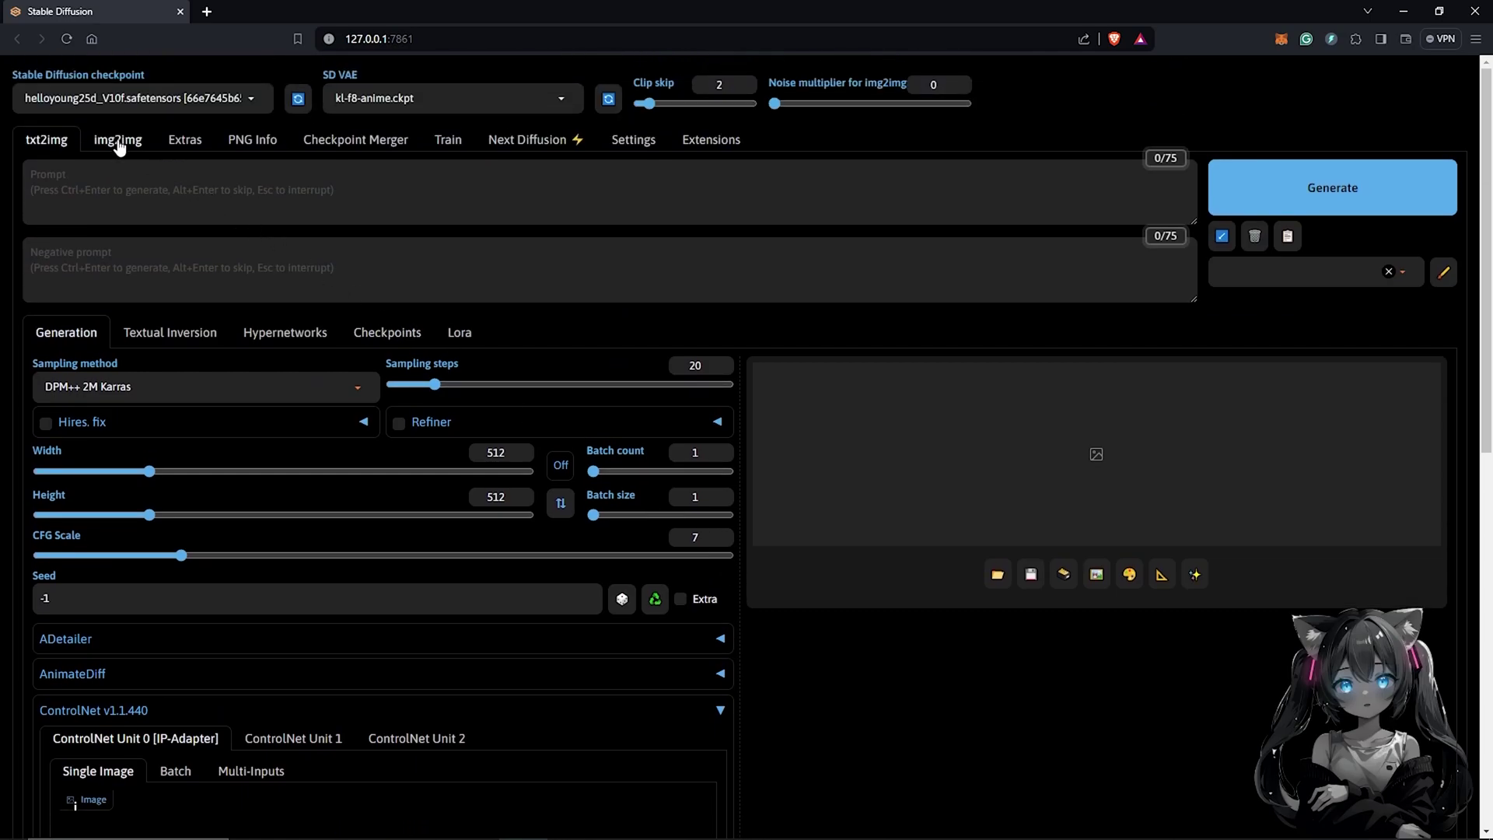
# Caption the woman's portrait photo with Interrogate CLIP in img2img and select the caption text.
pyautogui.click(117, 143)
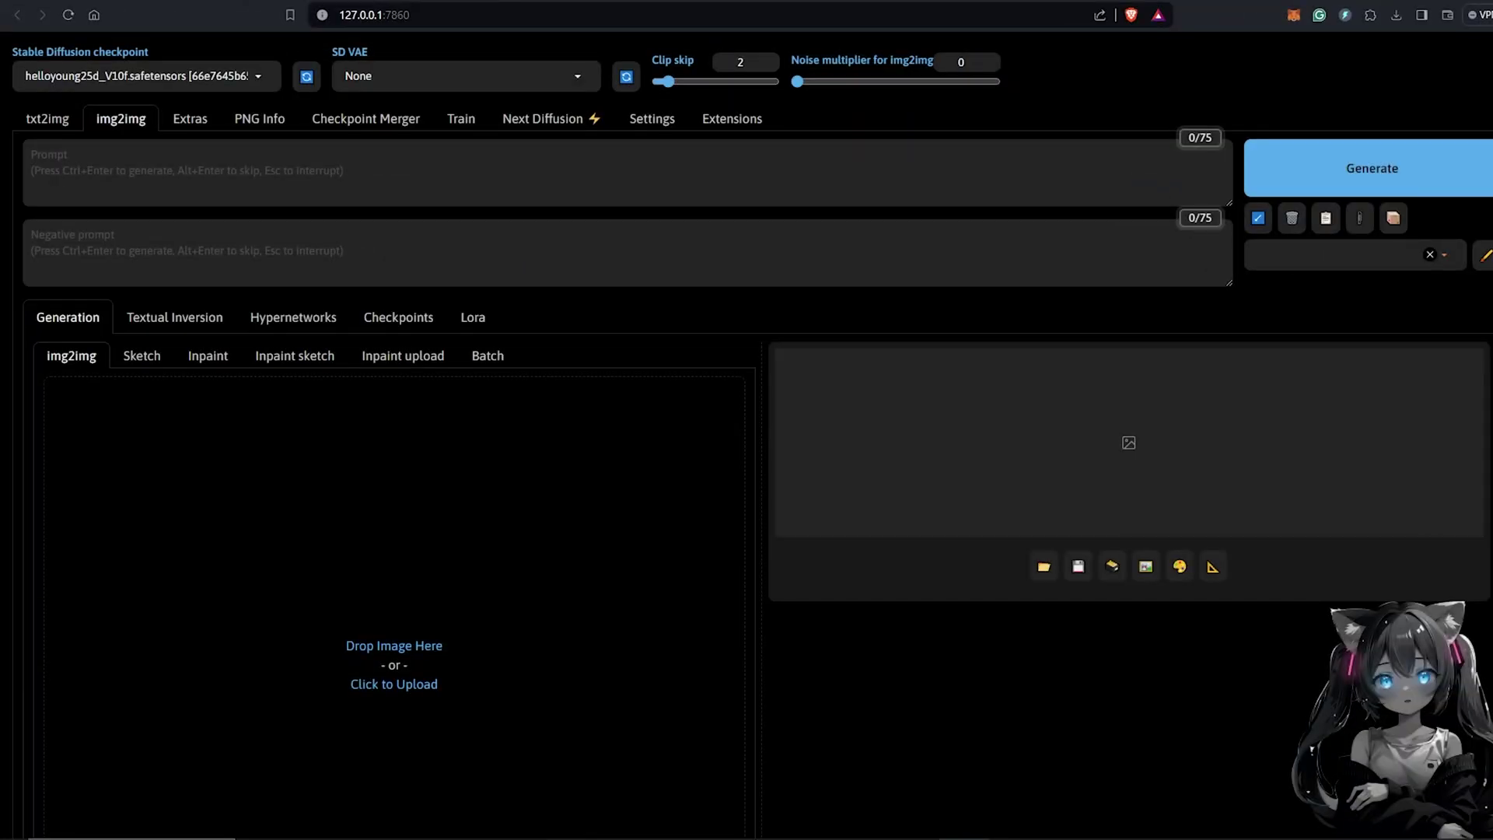
pyautogui.moveTo(796, 528); pyautogui.dragTo(362, 620)
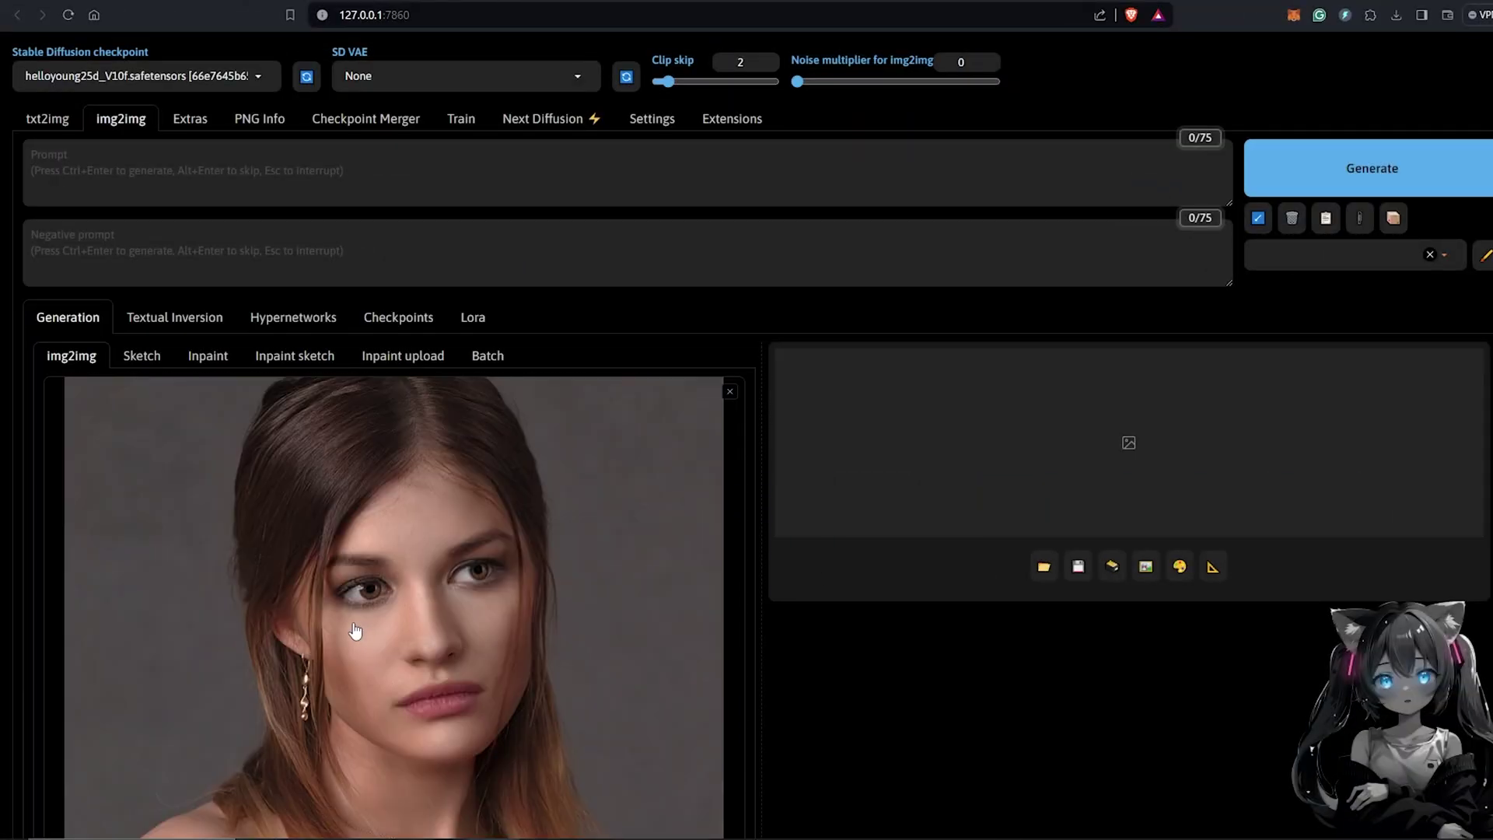
pyautogui.click(1360, 219)
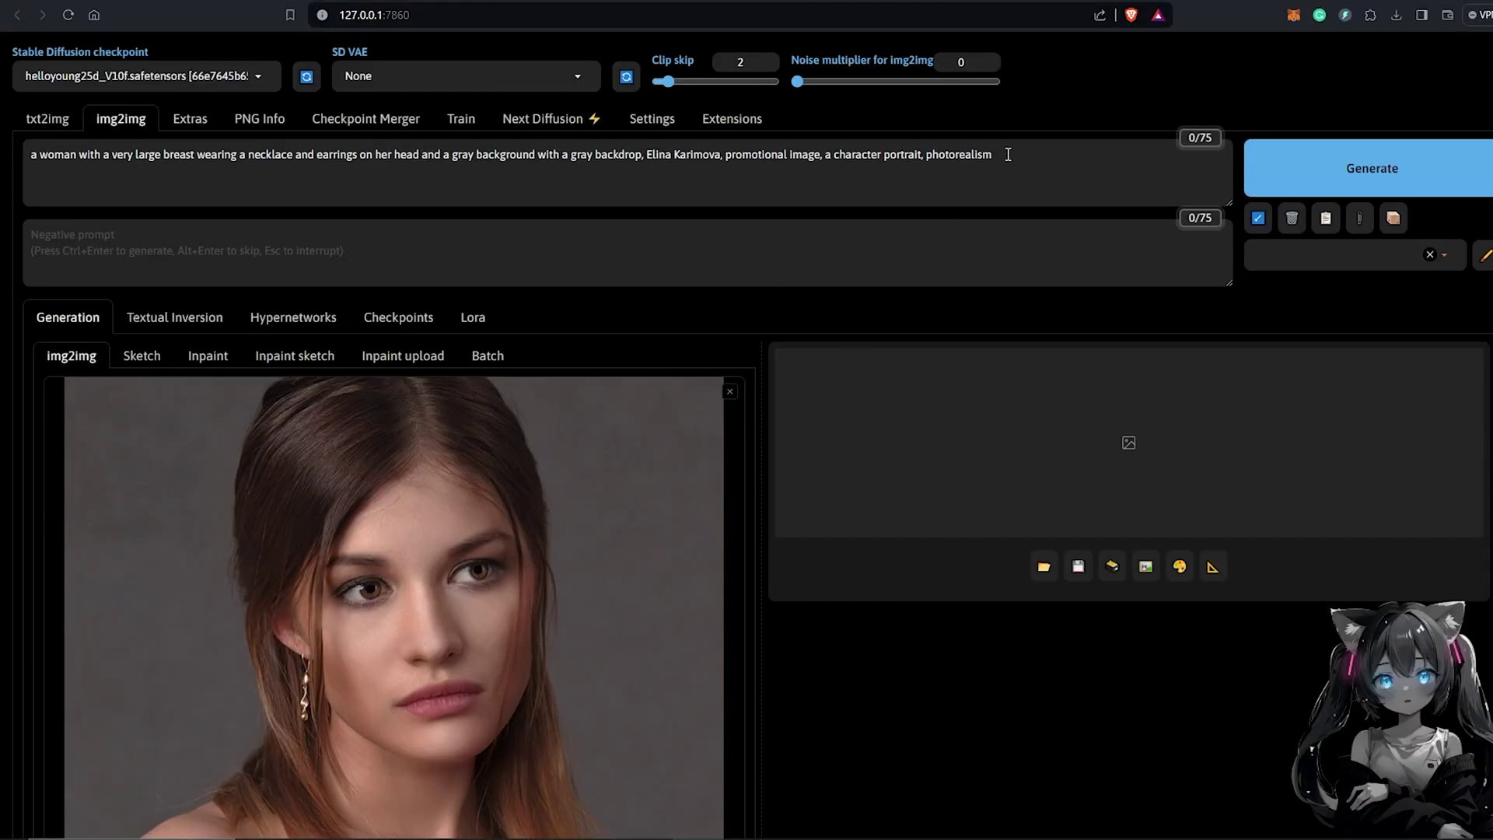
pyautogui.moveTo(1008, 154); pyautogui.dragTo(33, 156)
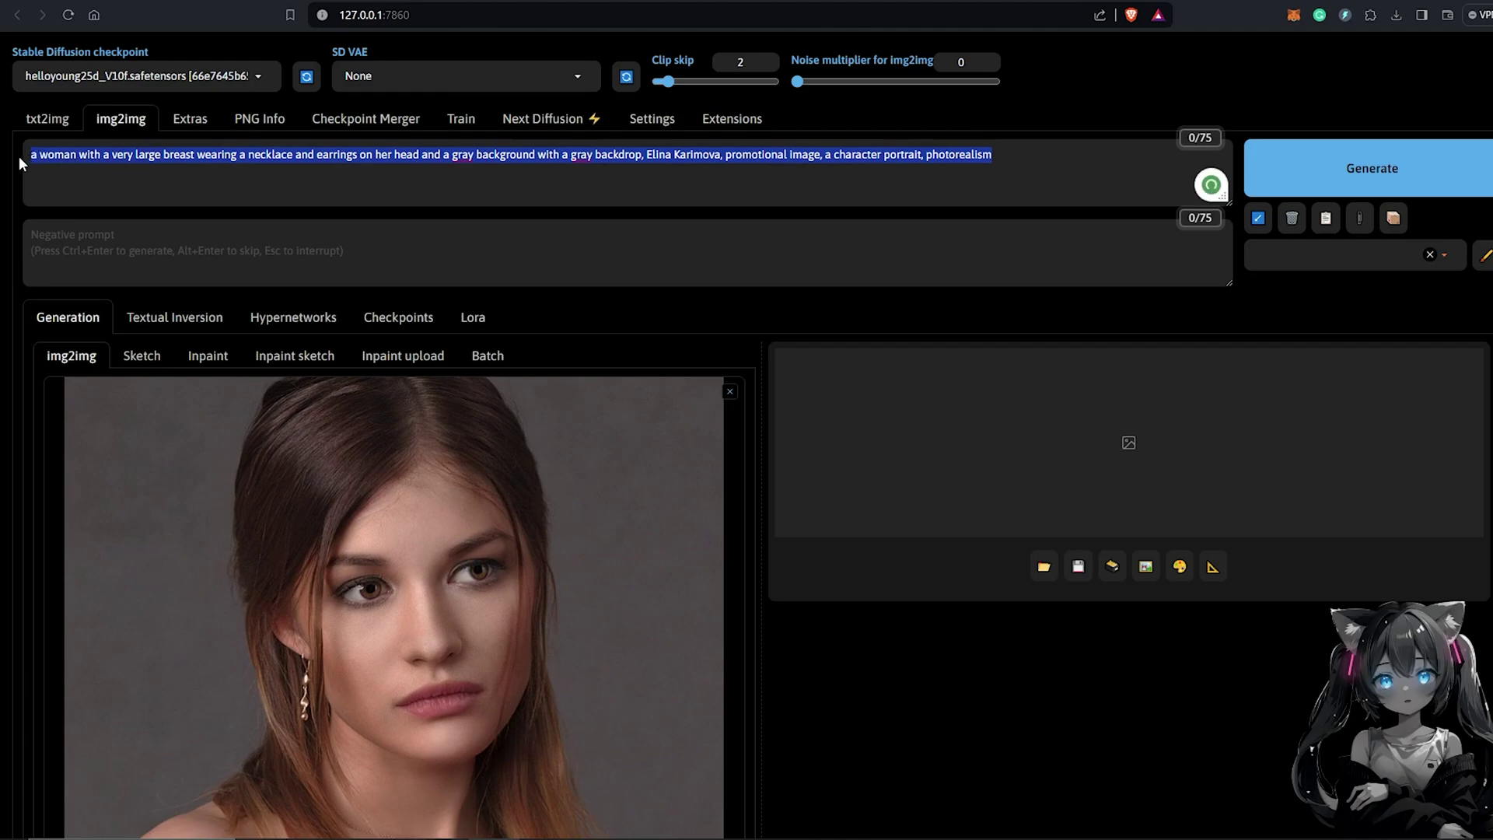
pyautogui.click(47, 118)
# Paste the caption as the prompt and a long negative prompt, then generate.
pyautogui.rightClick(399, 175)
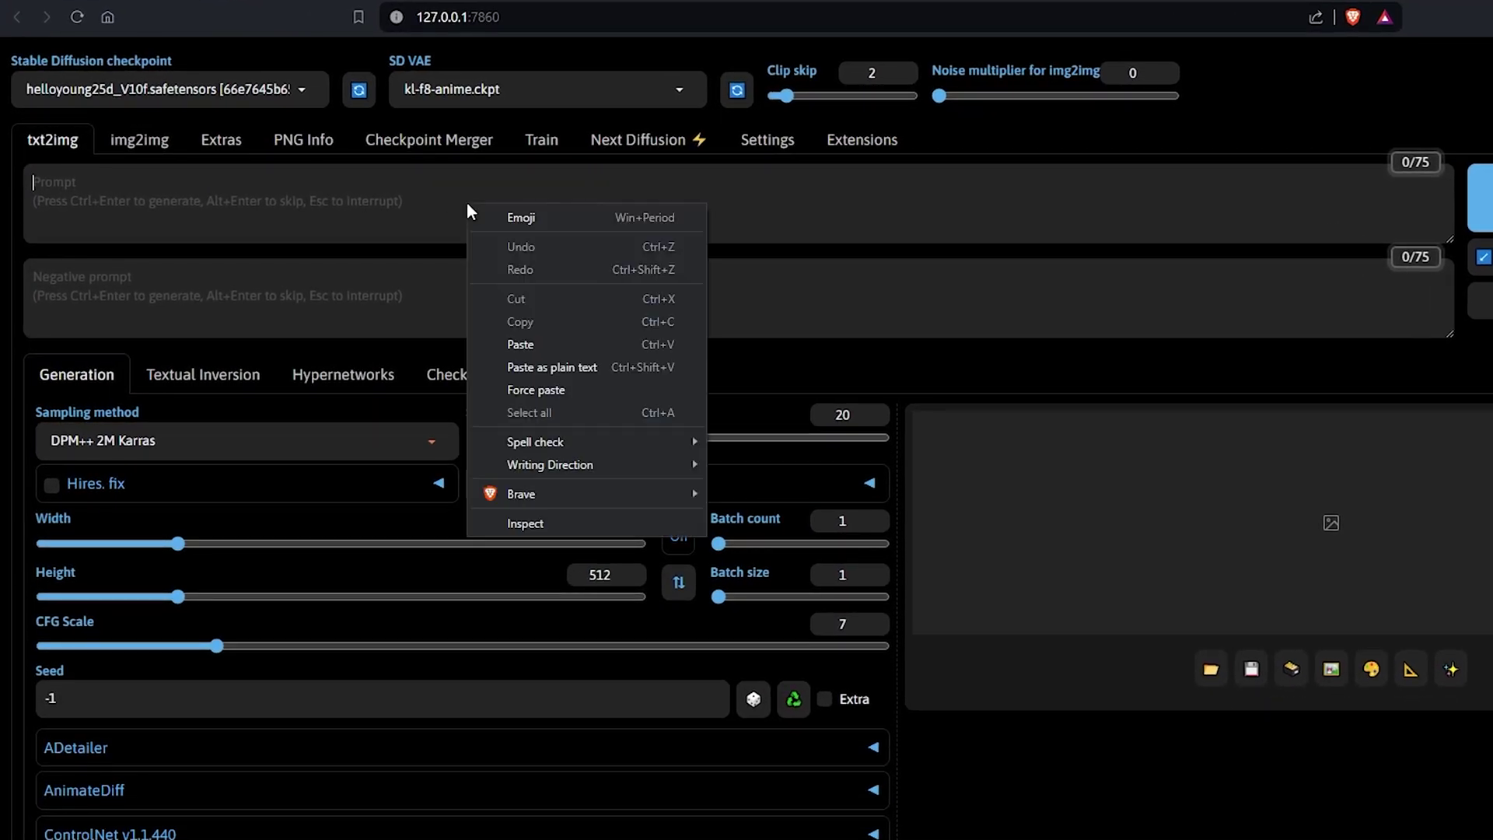
pyautogui.click(507, 339)
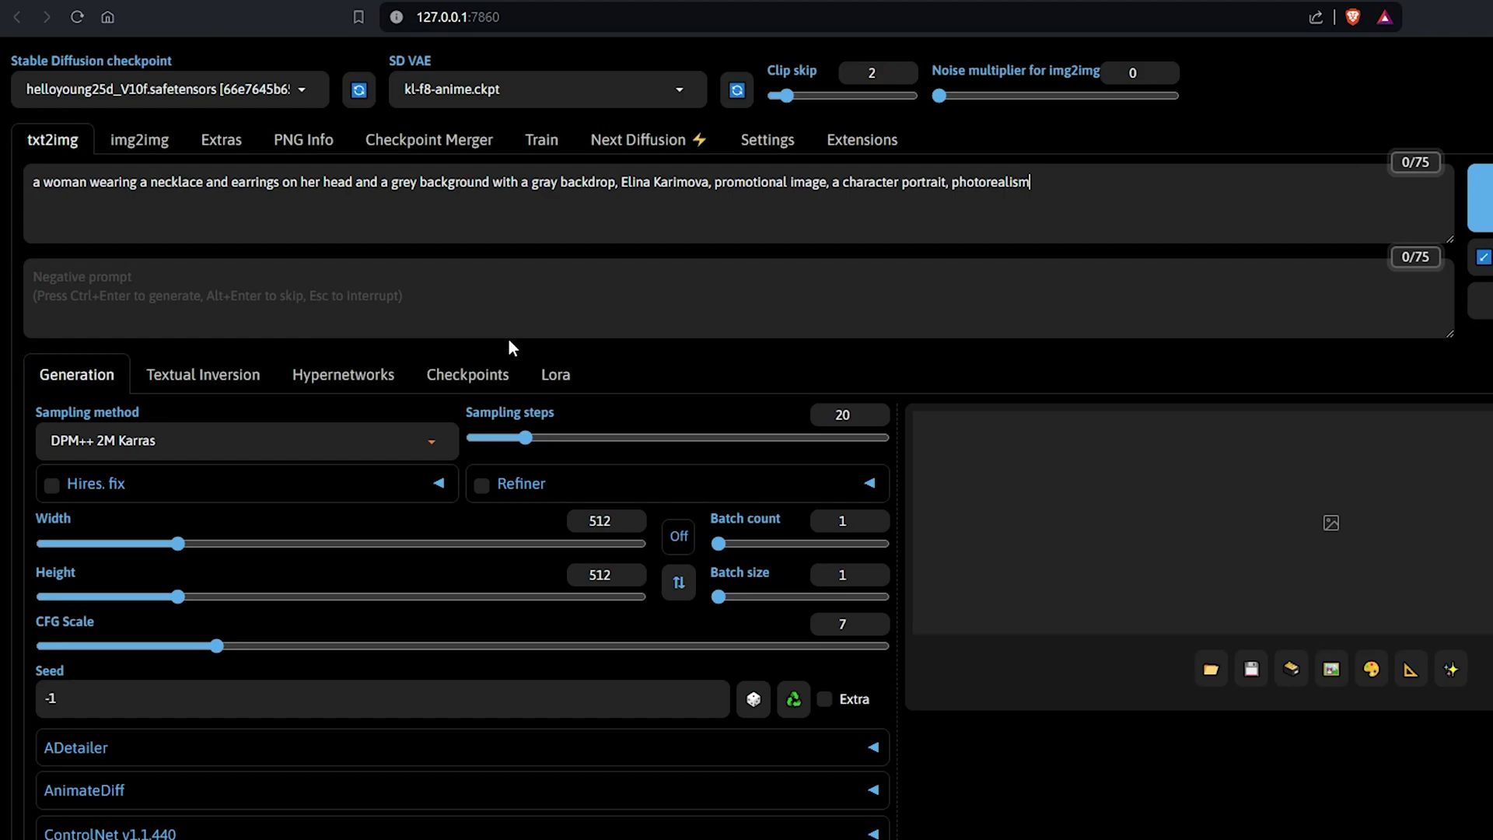
pyautogui.rightClick(296, 282)
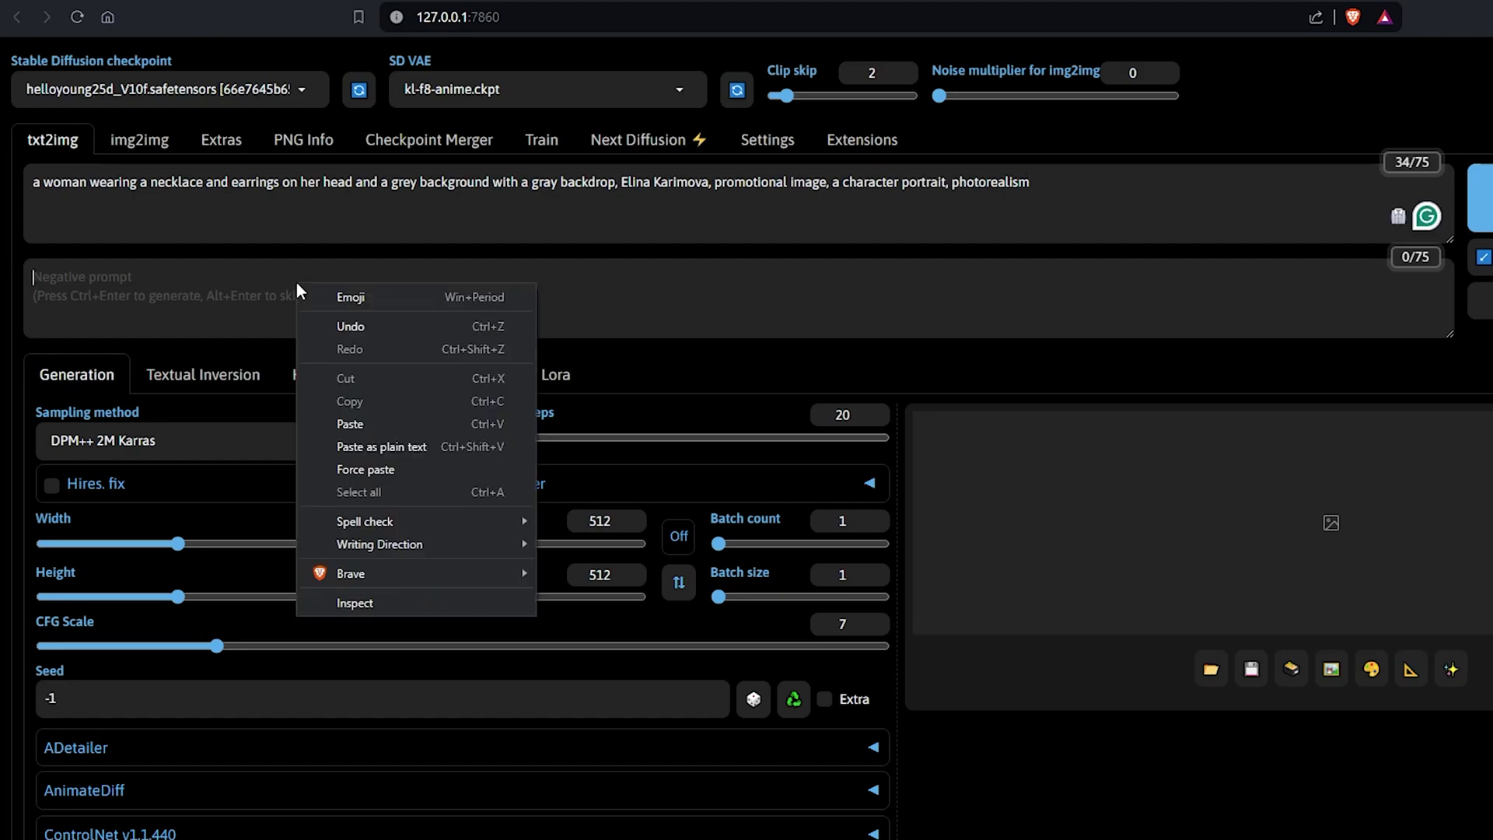
pyautogui.click(320, 422)
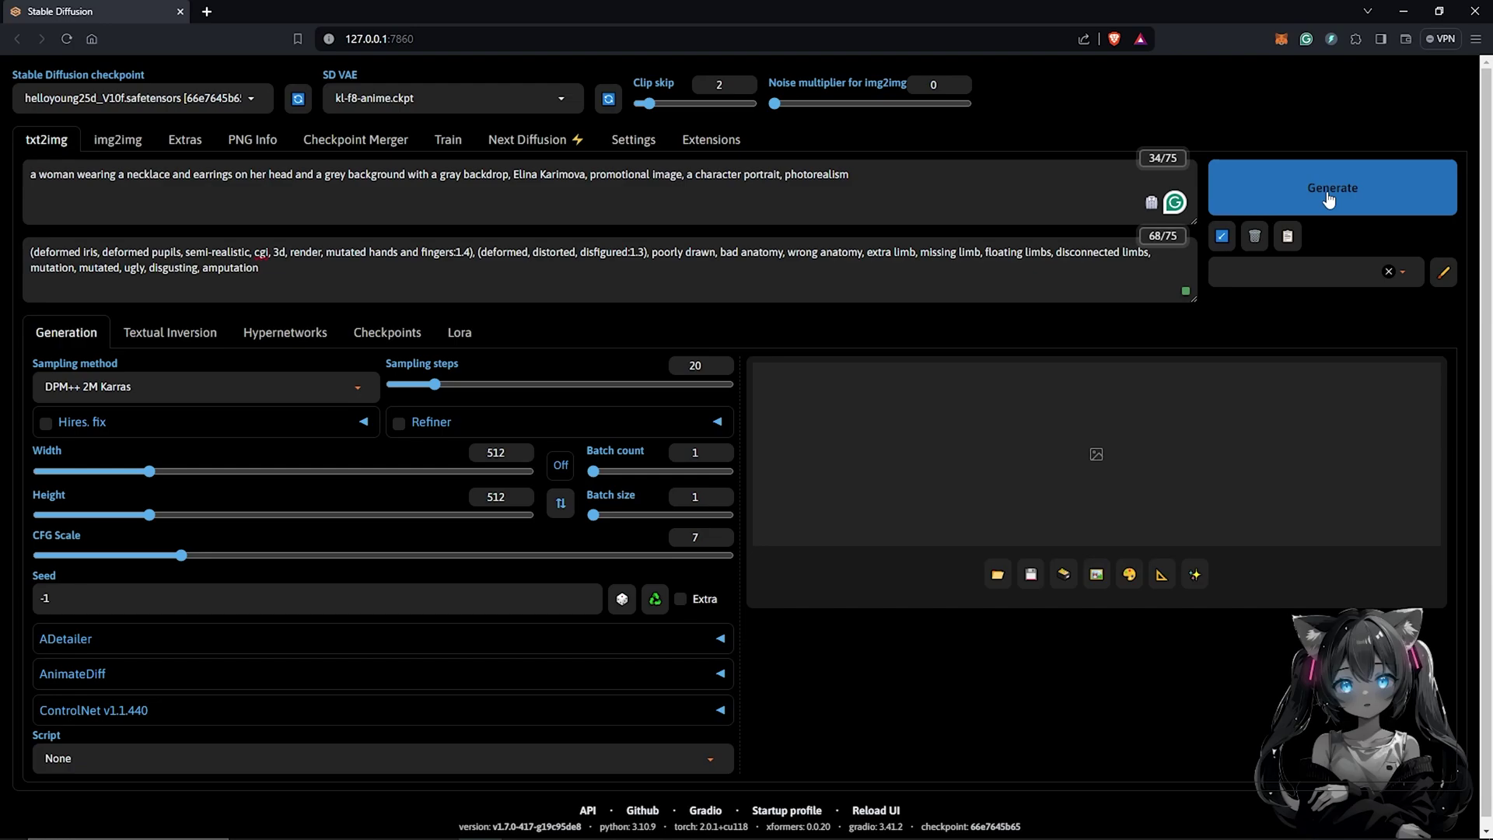
pyautogui.click(1256, 117)
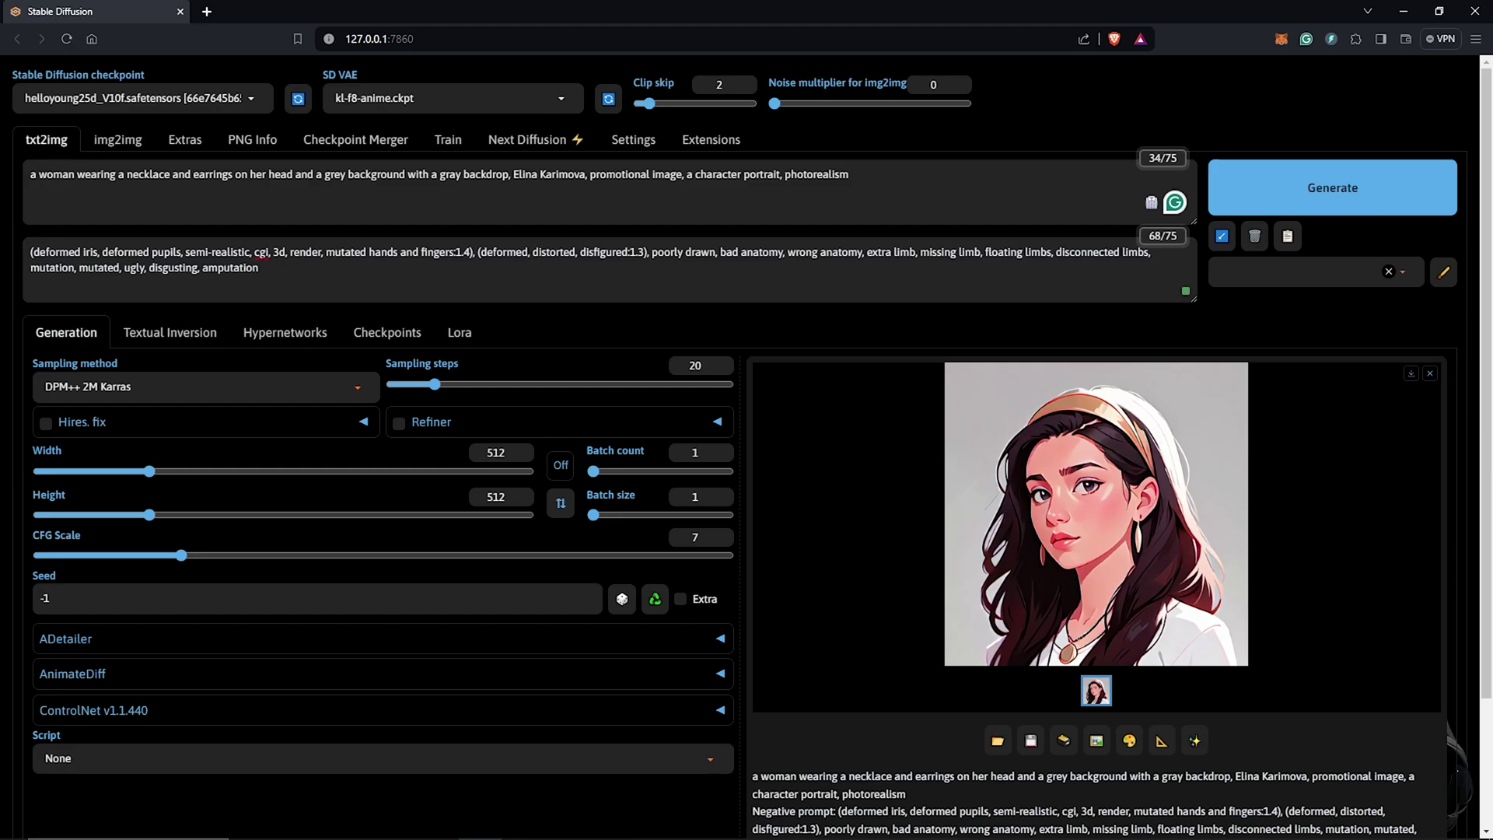
# Regenerate the portrait at 984×864 with 40 sampling steps.
pyautogui.write('984')
pyautogui.doubleClick(475, 504)
pyautogui.write('864')
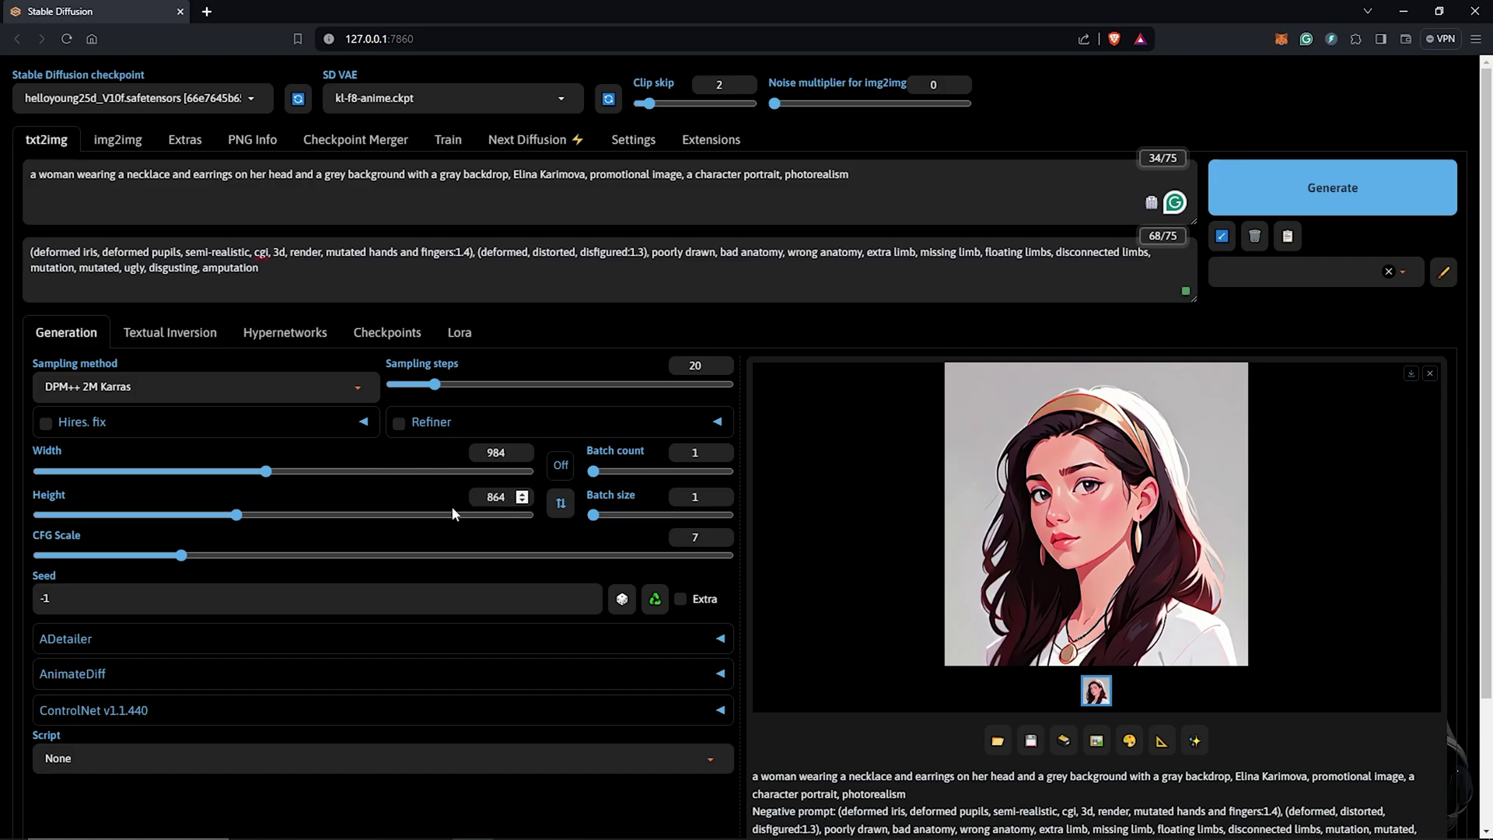
pyautogui.moveTo(455, 386)
pyautogui.mouseDown()
pyautogui.moveTo(493, 386)
pyautogui.moveTo(481, 387)
pyautogui.mouseUp()
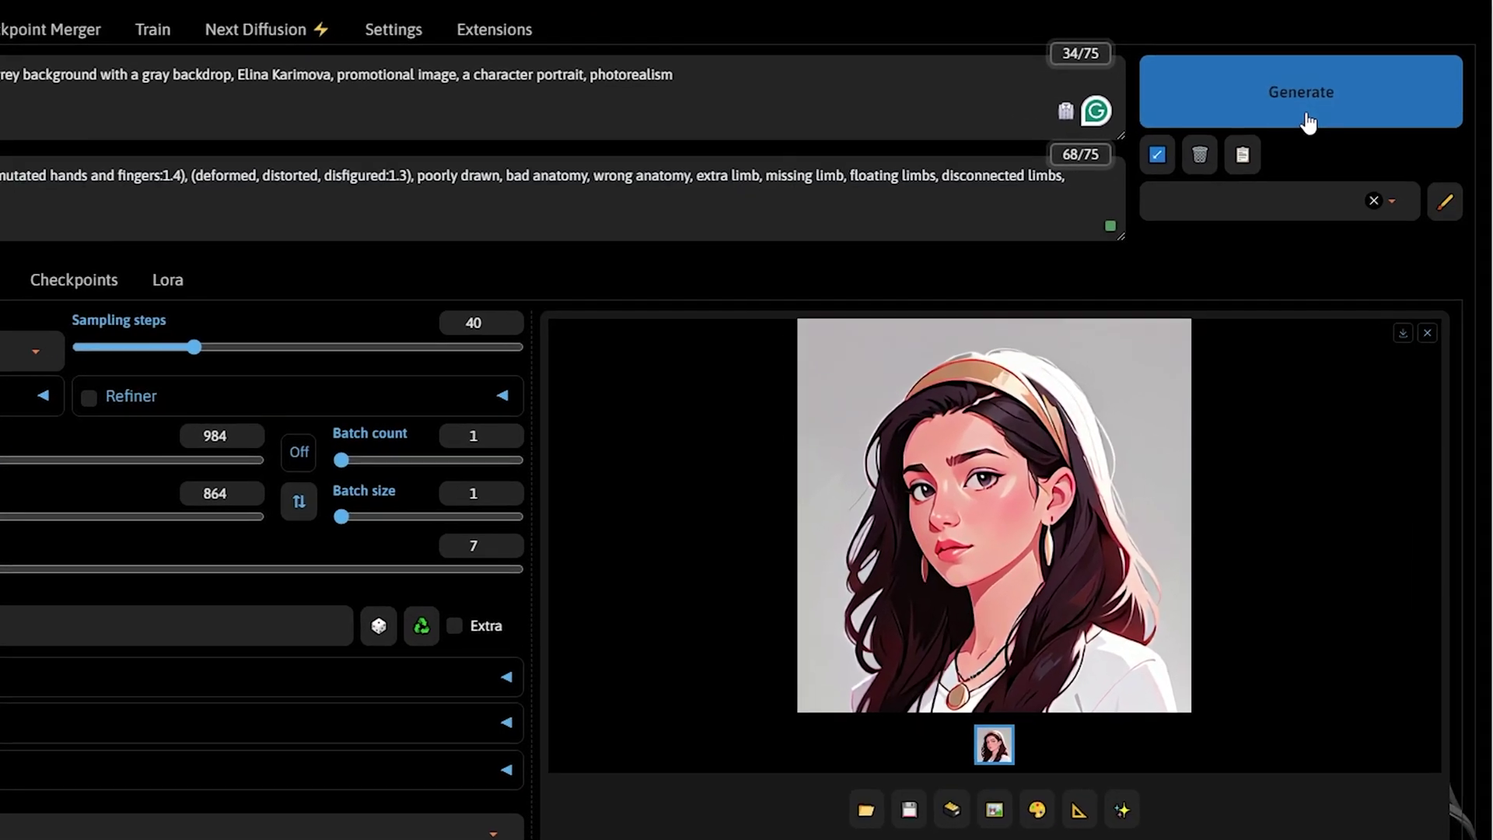
pyautogui.click(1343, 208)
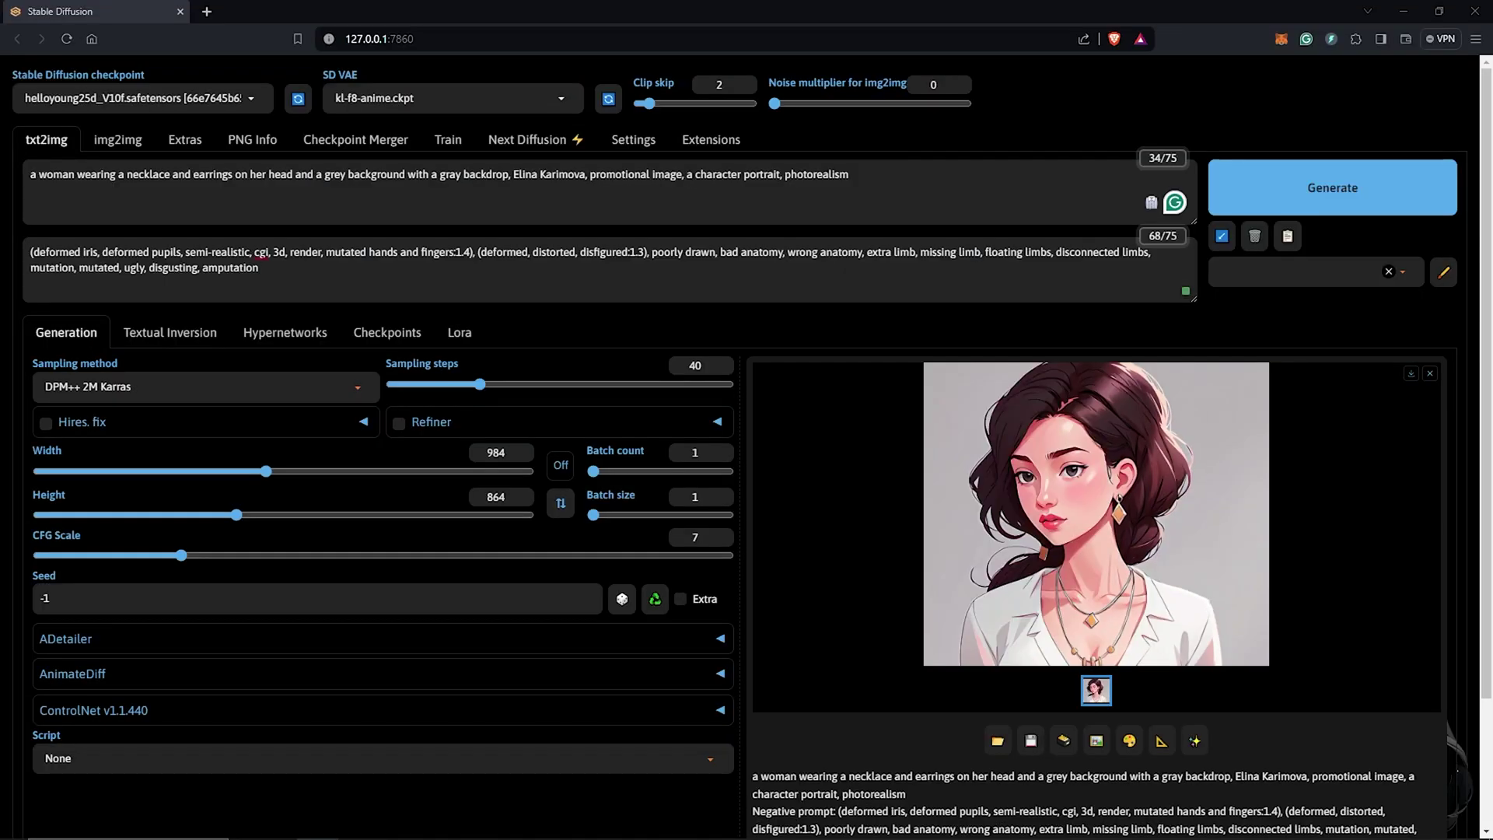
# Enable Hires. fix with 4x-UltraSharp, upscale 1.2, denoising 0.3 and 19 hires steps.
pyautogui.scroll(-1, 46, 350)
pyautogui.click(45, 346)
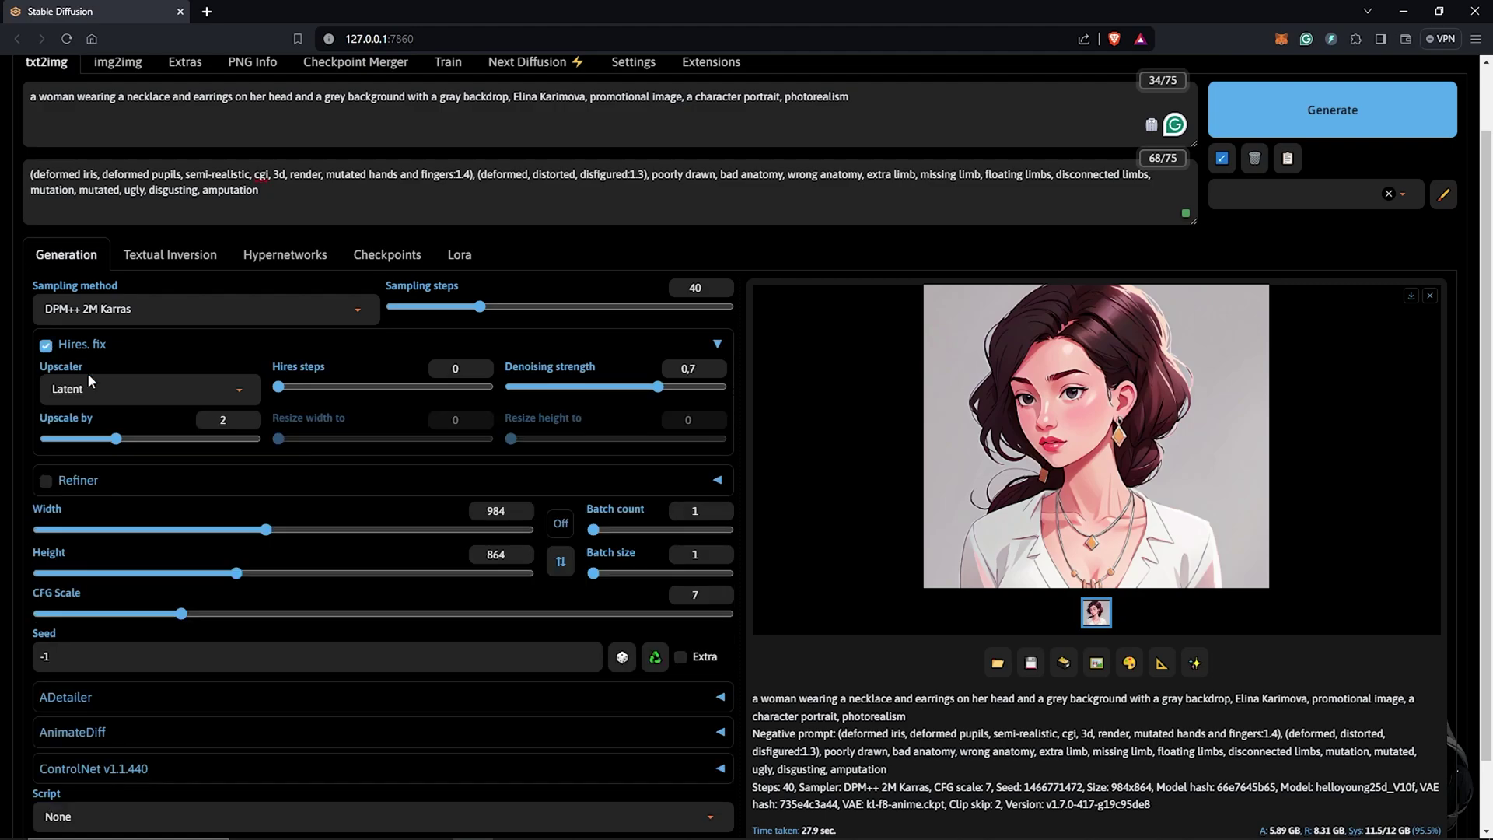
pyautogui.click(238, 393)
pyautogui.click(85, 562)
pyautogui.moveTo(117, 439); pyautogui.dragTo(63, 443)
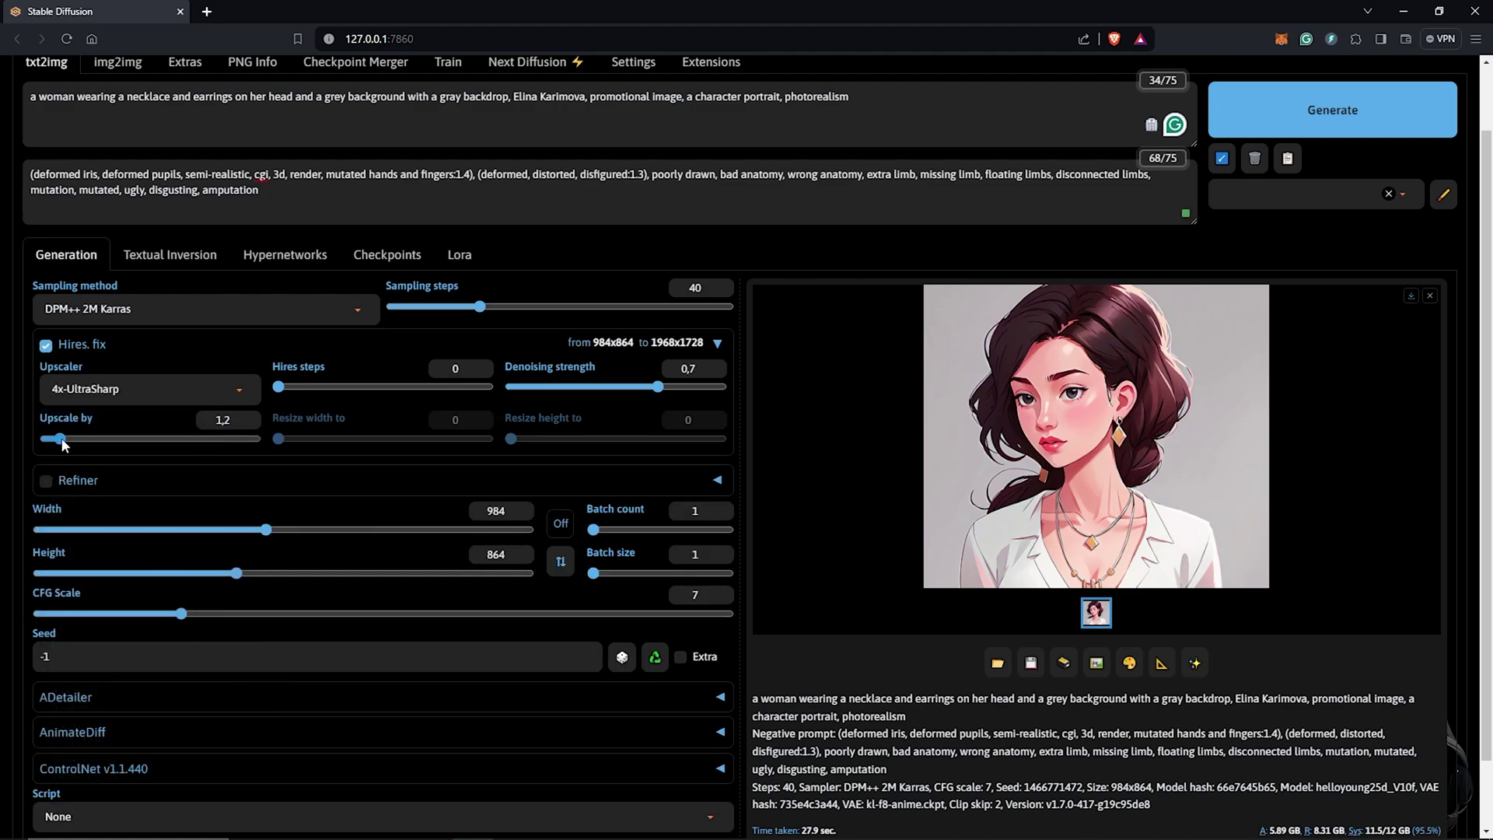
pyautogui.moveTo(659, 387); pyautogui.dragTo(558, 394)
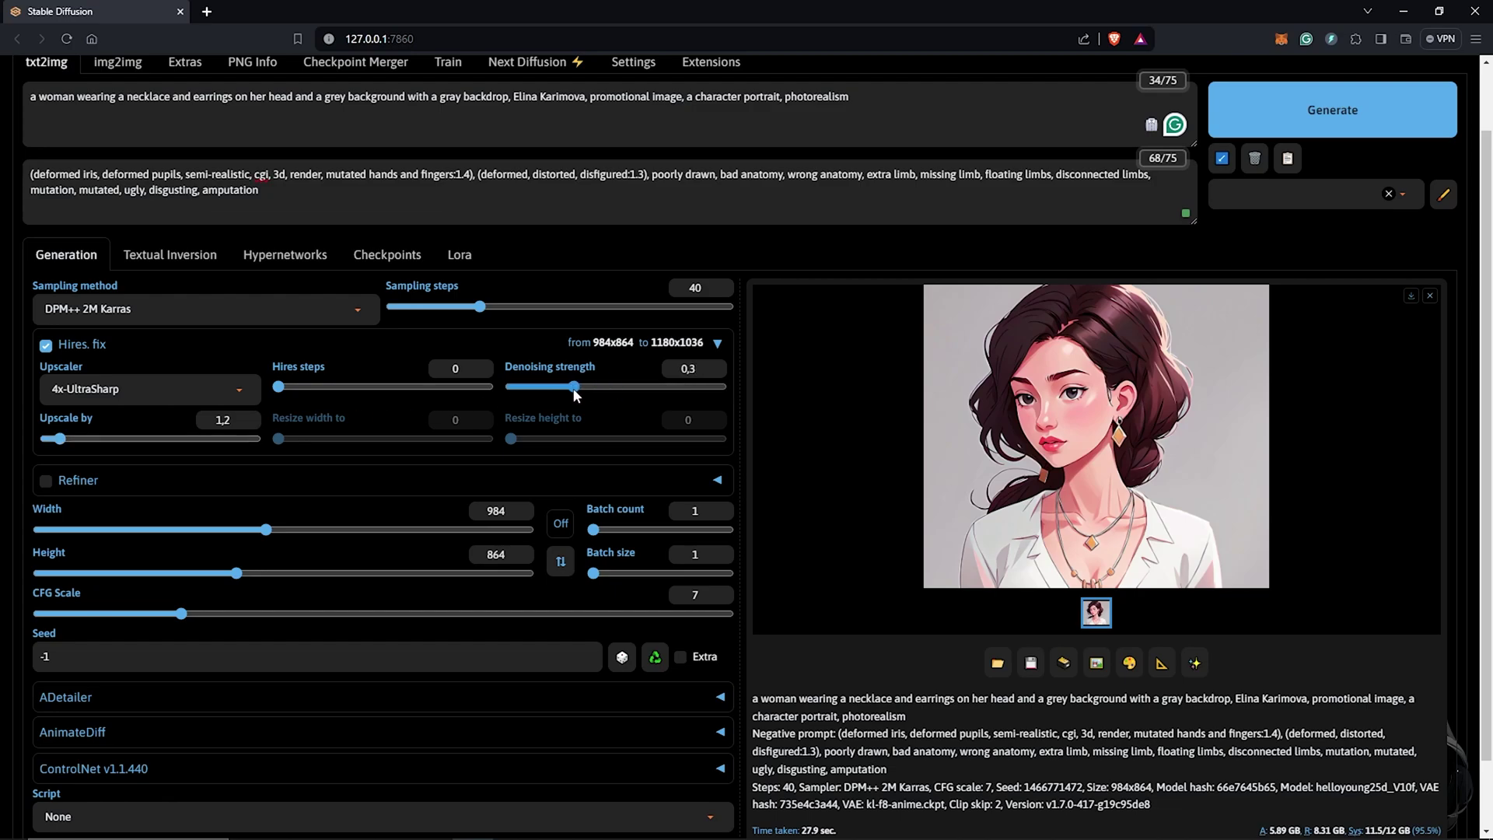
pyautogui.moveTo(315, 387); pyautogui.dragTo(308, 391)
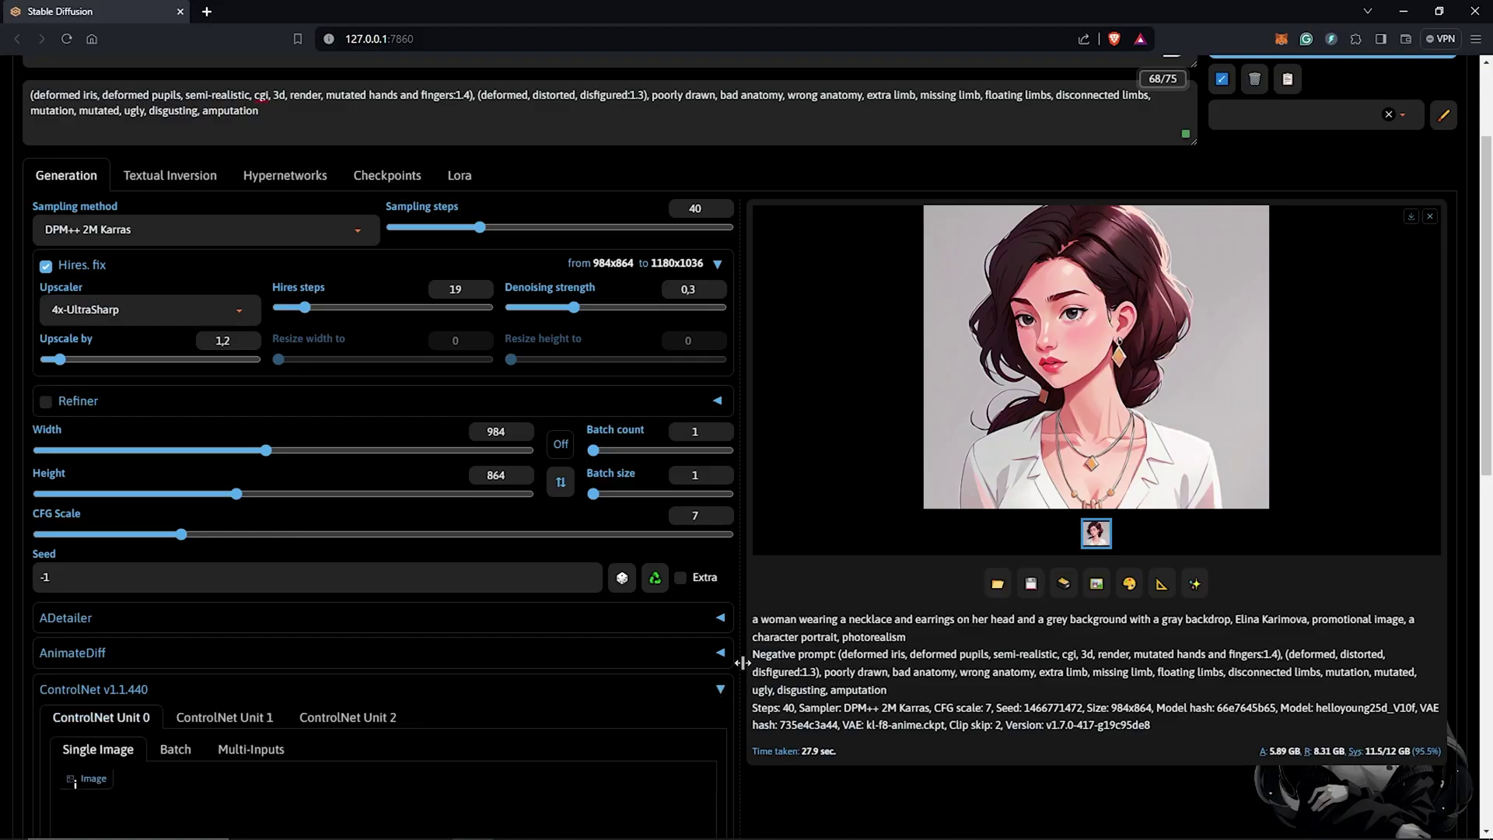
# Load the colourful pattern image into ControlNet Unit 0, enable it, and choose IP-Adapter.
pyautogui.scroll(-4, 742, 663)
pyautogui.moveTo(1089, 326); pyautogui.dragTo(339, 532)
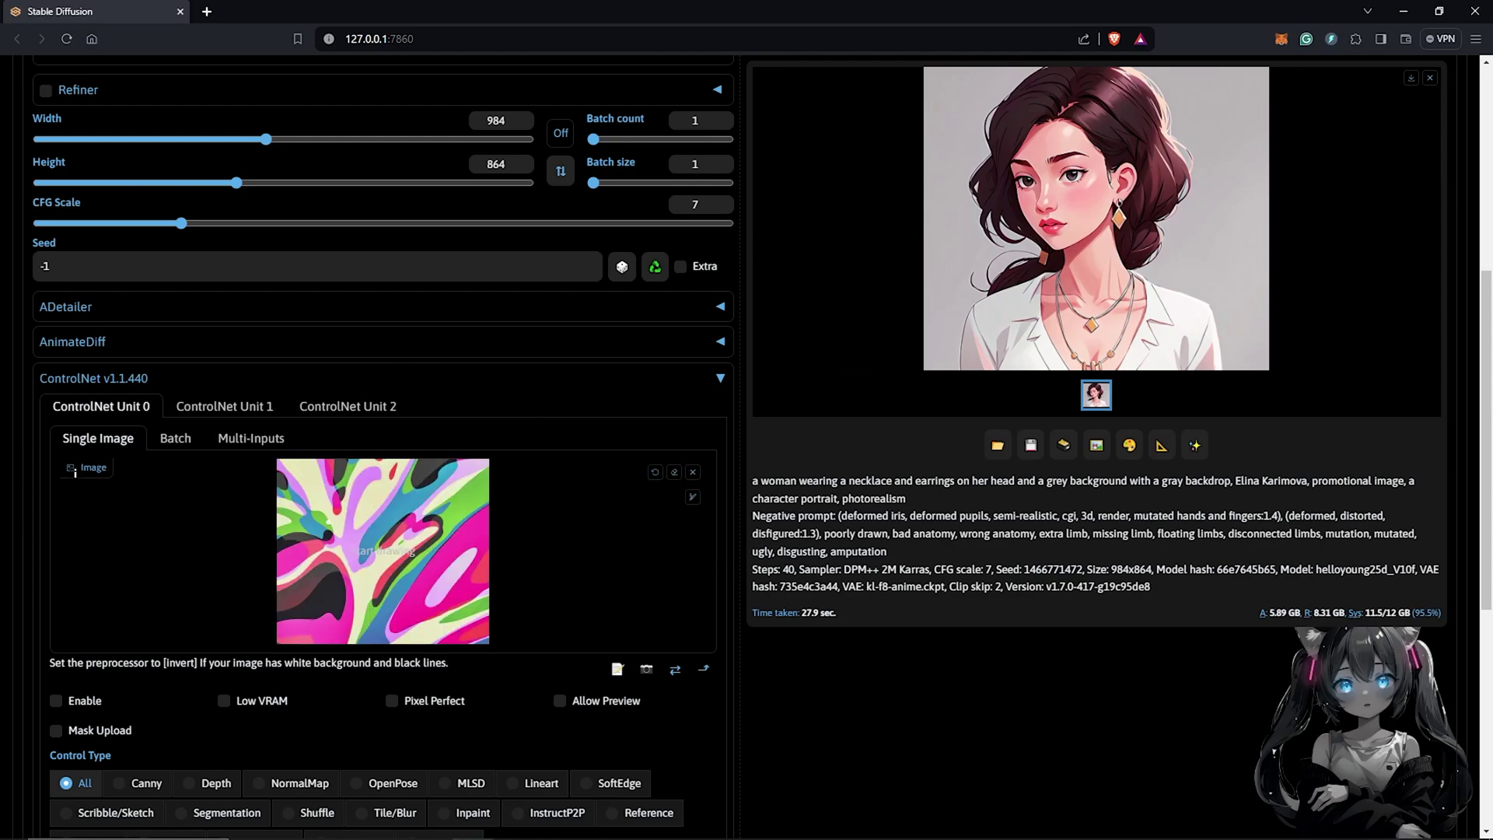
pyautogui.click(56, 700)
pyautogui.scroll(-1, 35, 617)
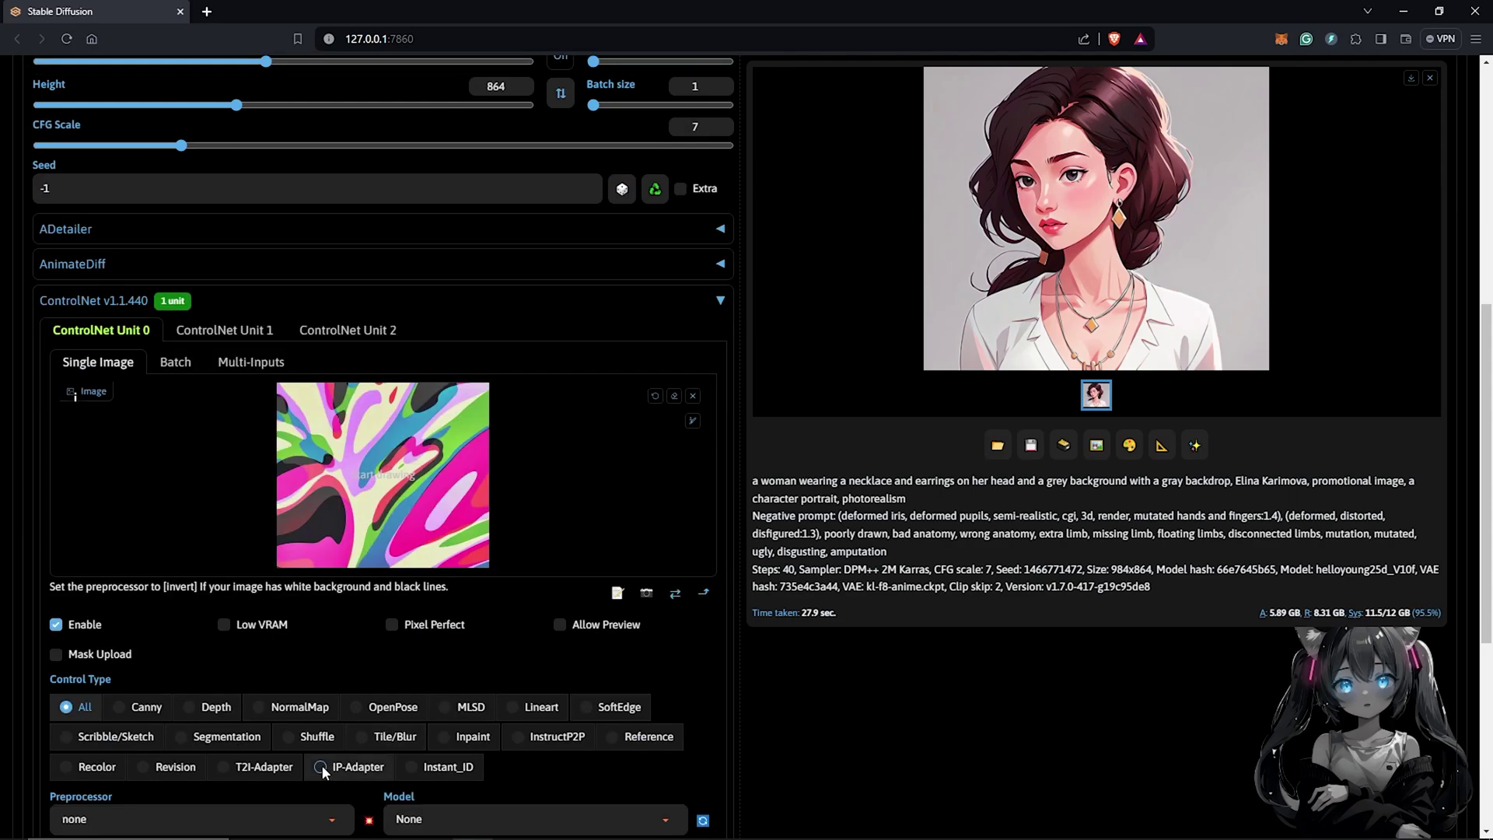
pyautogui.click(320, 767)
# Keep the ip-adapter_clip_sd15 preprocessor and switch the model to ip-adapter-plus_sd15.
pyautogui.scroll(-5, 323, 700)
pyautogui.click(330, 436)
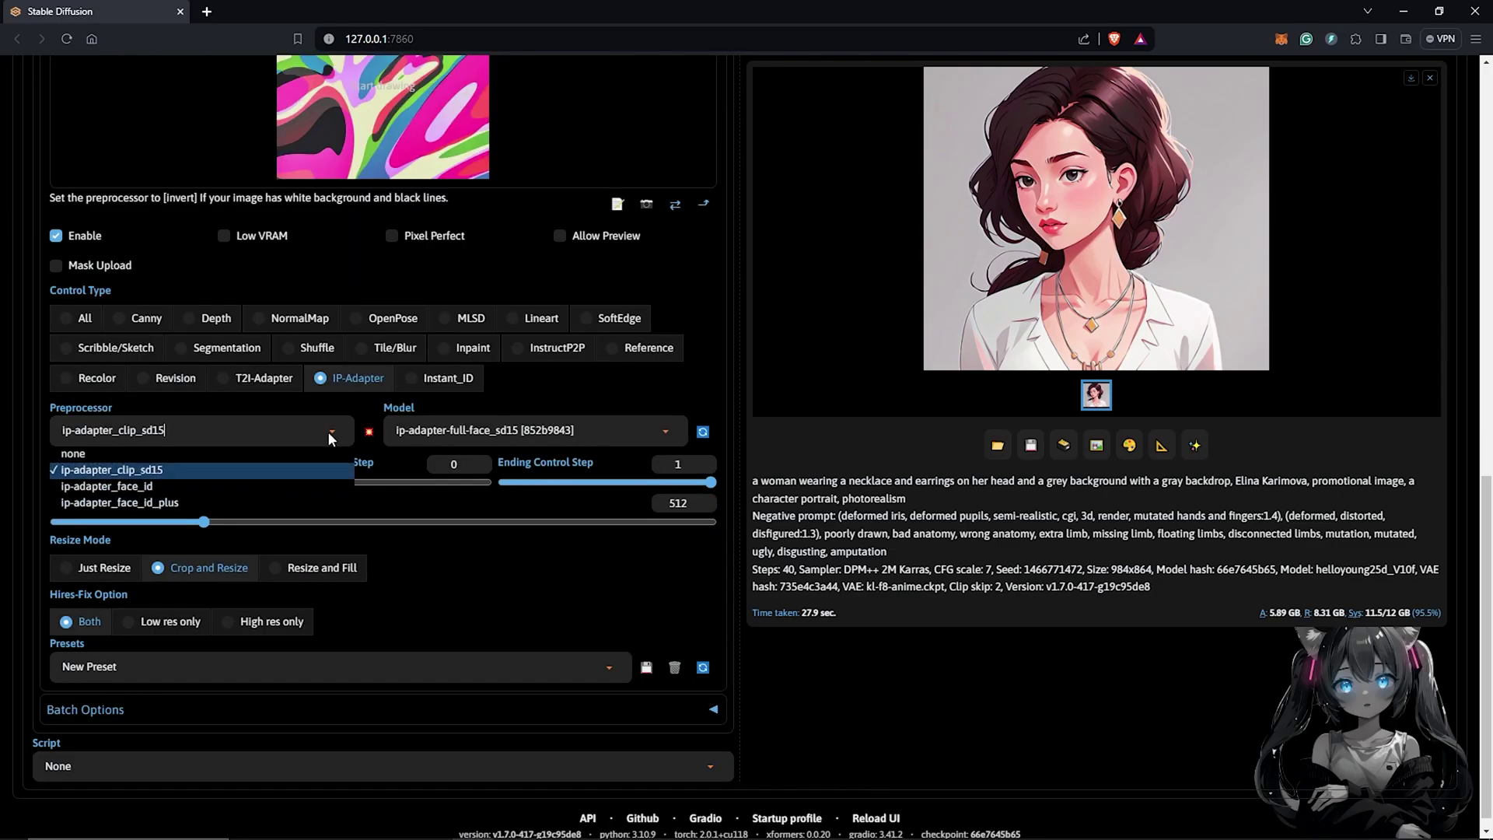
pyautogui.click(251, 472)
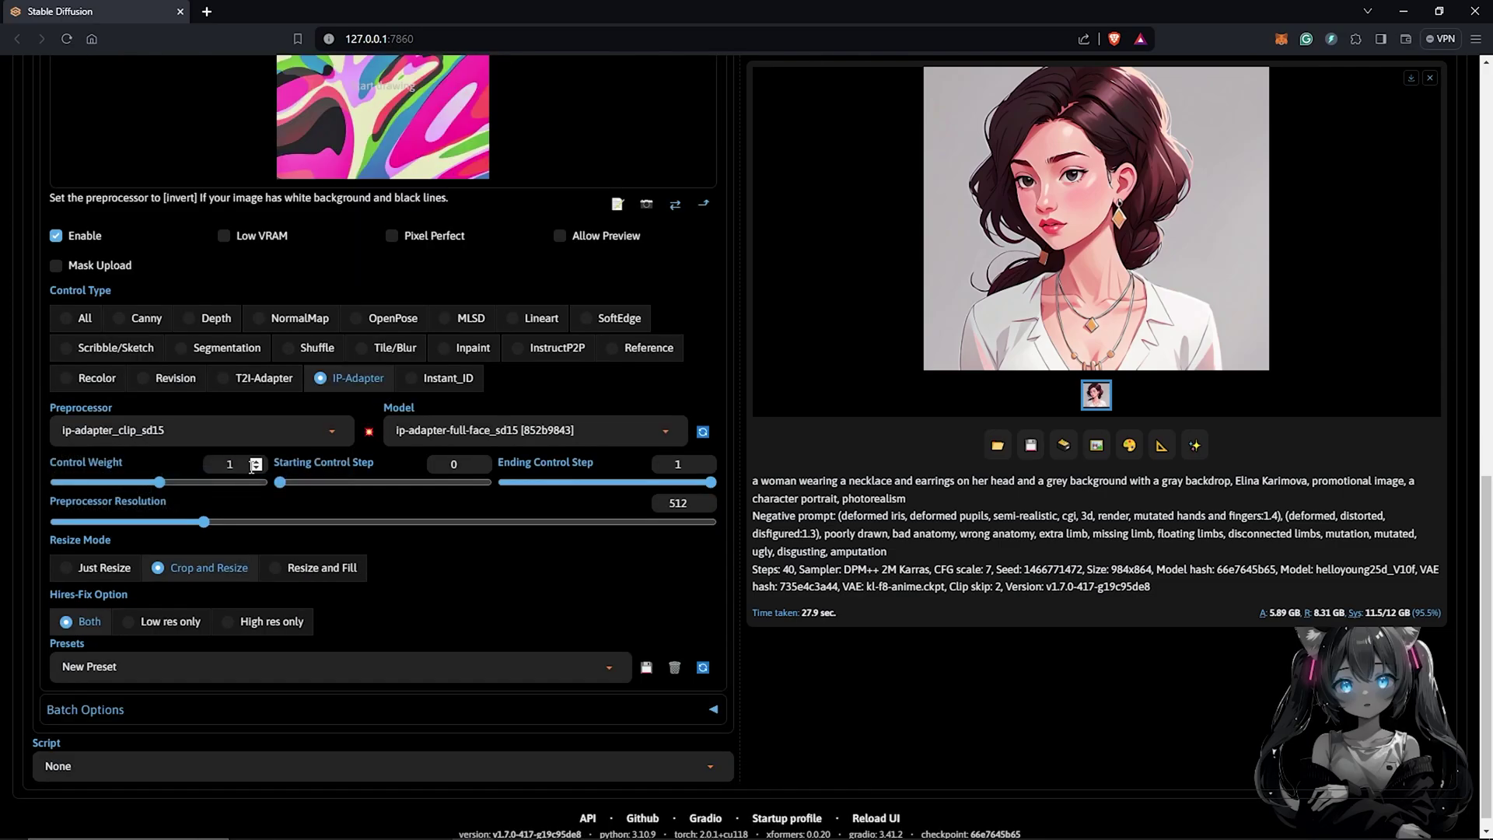
pyautogui.click(664, 437)
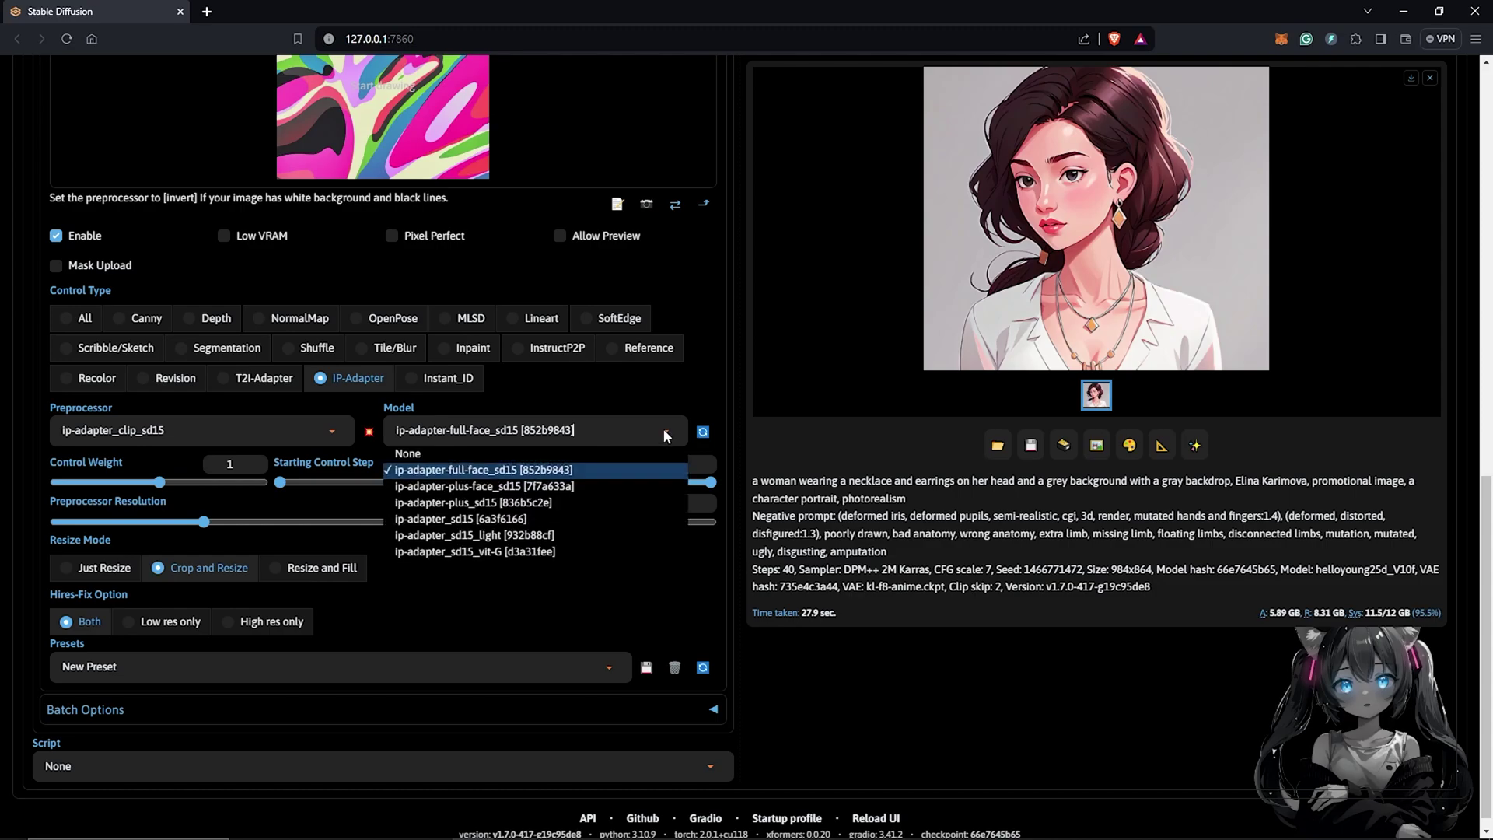
pyautogui.click(516, 503)
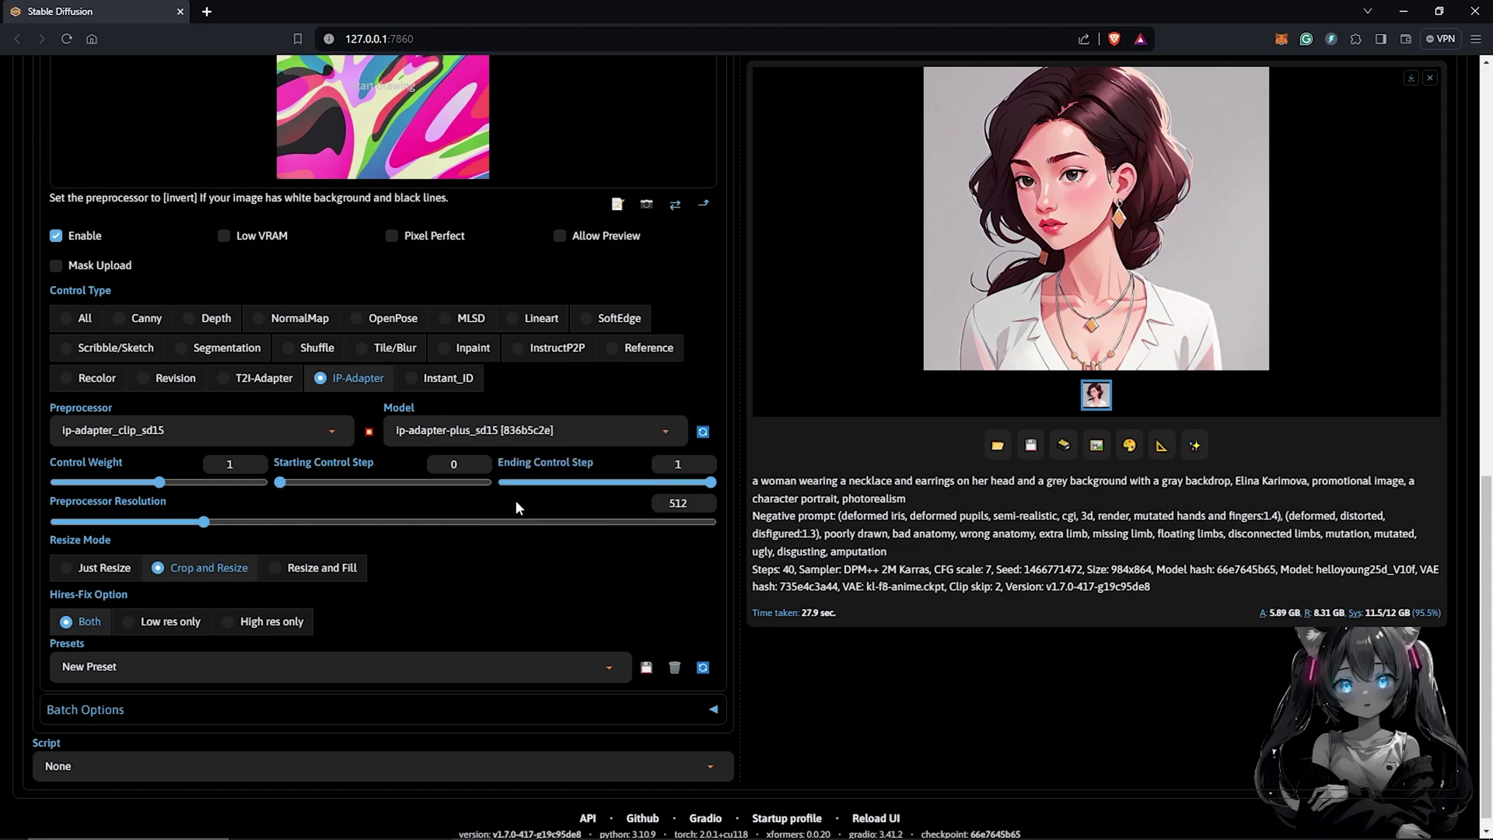
pyautogui.scroll(3, 515, 500)
pyautogui.scroll(10, 1132, 638)
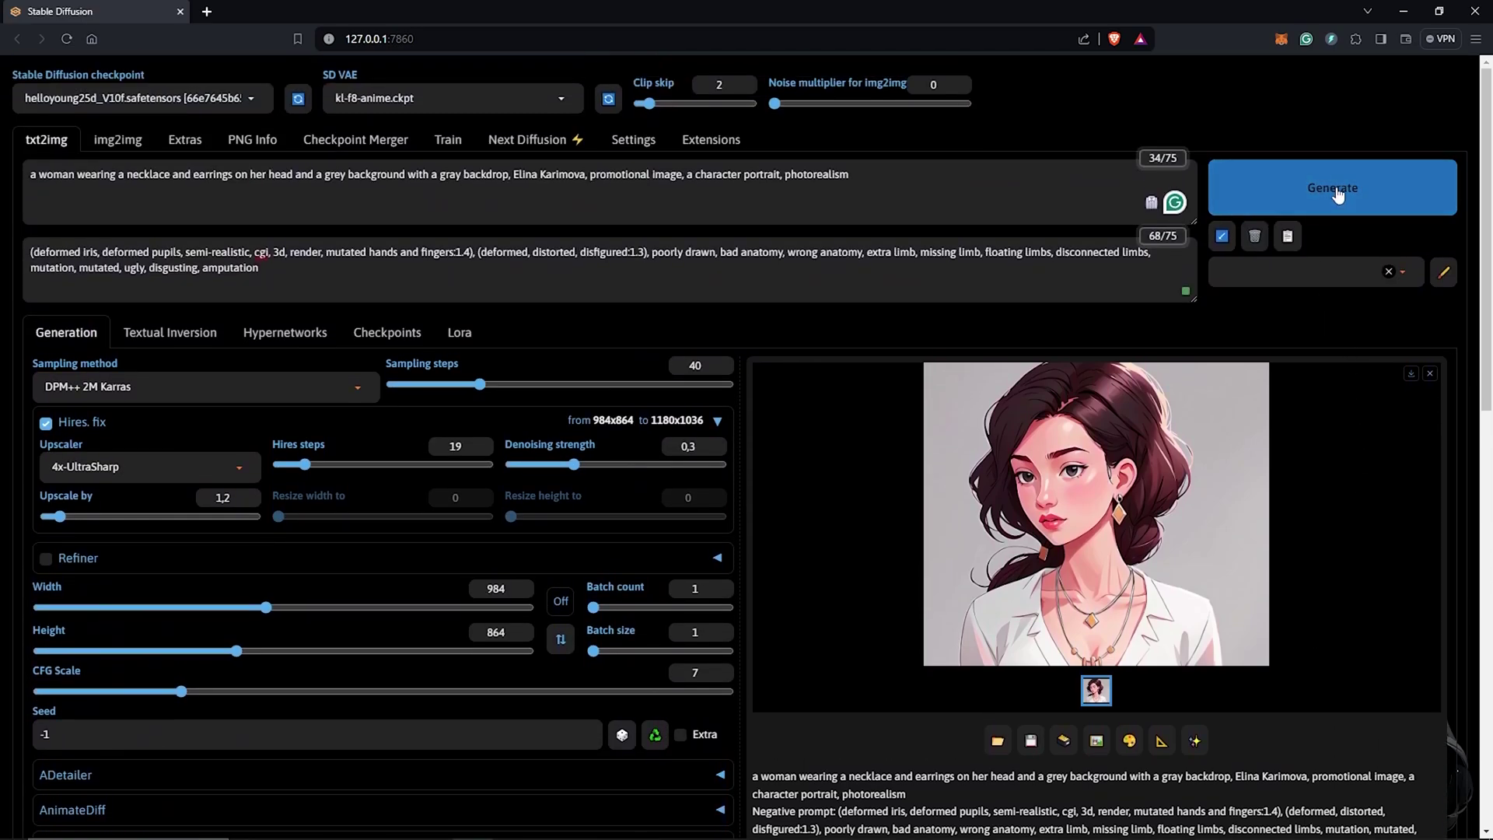
# Generate with Ctrl+Enter and view the two pattern-styled women full size before closing the view.
pyautogui.hotkey('ctrl', 'Return')
pyautogui.scroll(-1, 1343, 379)
pyautogui.hotkey('alt', 'Tab')
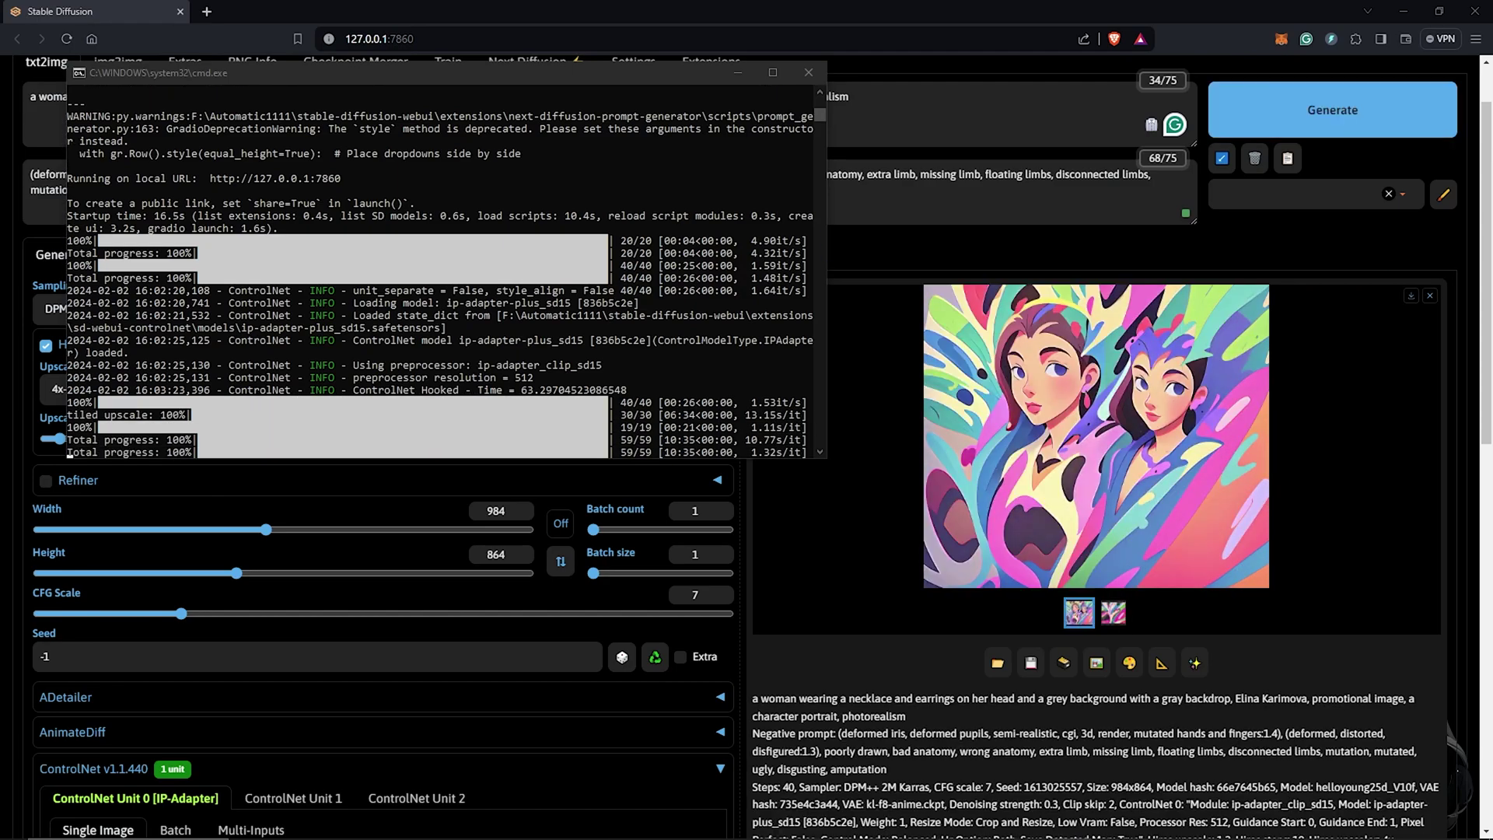
pyautogui.click(1123, 421)
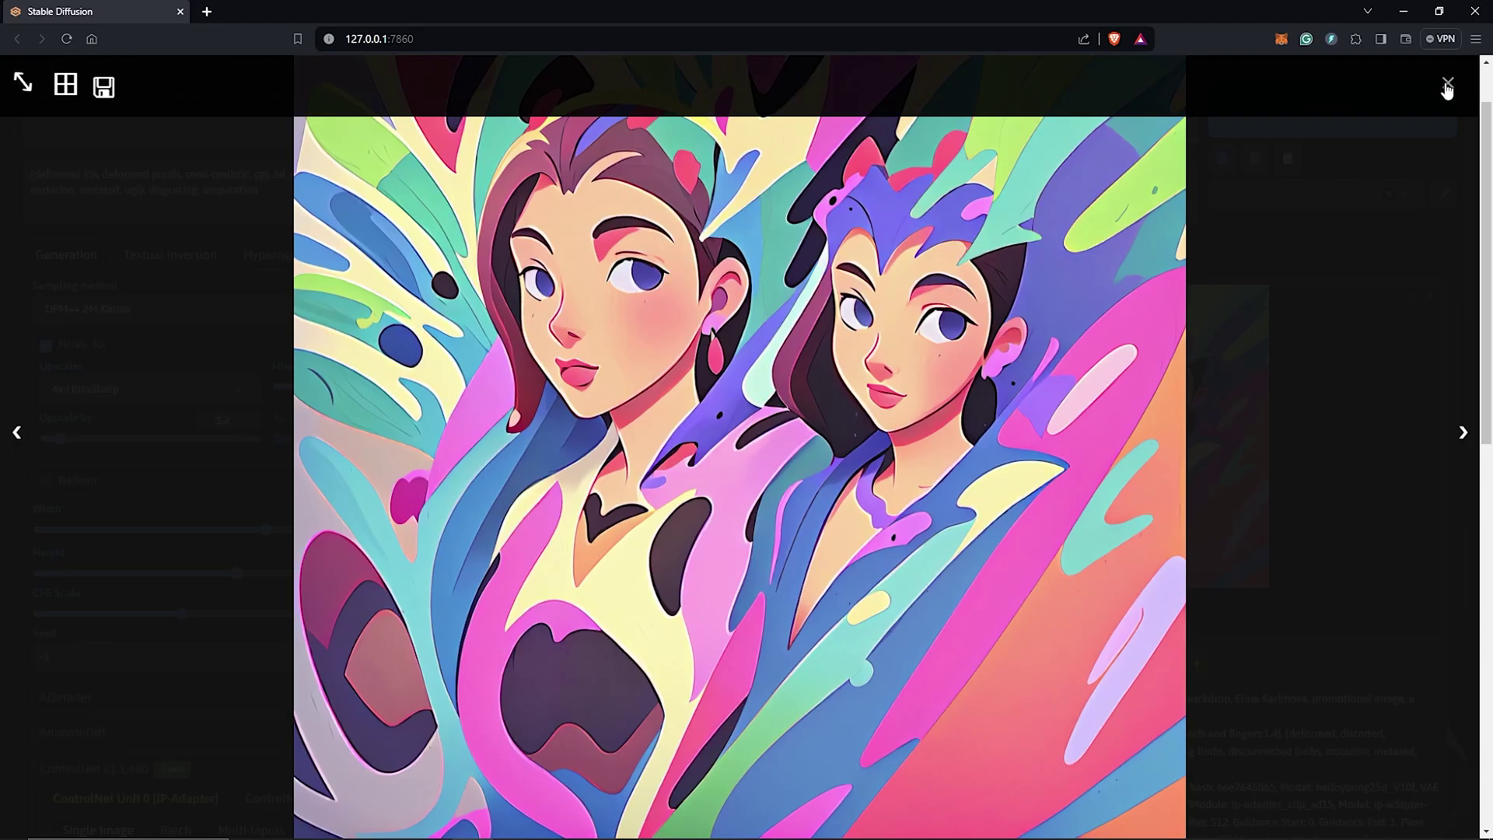
pyautogui.click(1448, 87)
pyautogui.scroll(-5, 75, 476)
pyautogui.scroll(-1, 75, 476)
pyautogui.scroll(1, 75, 476)
pyautogui.scroll(-1, 75, 476)
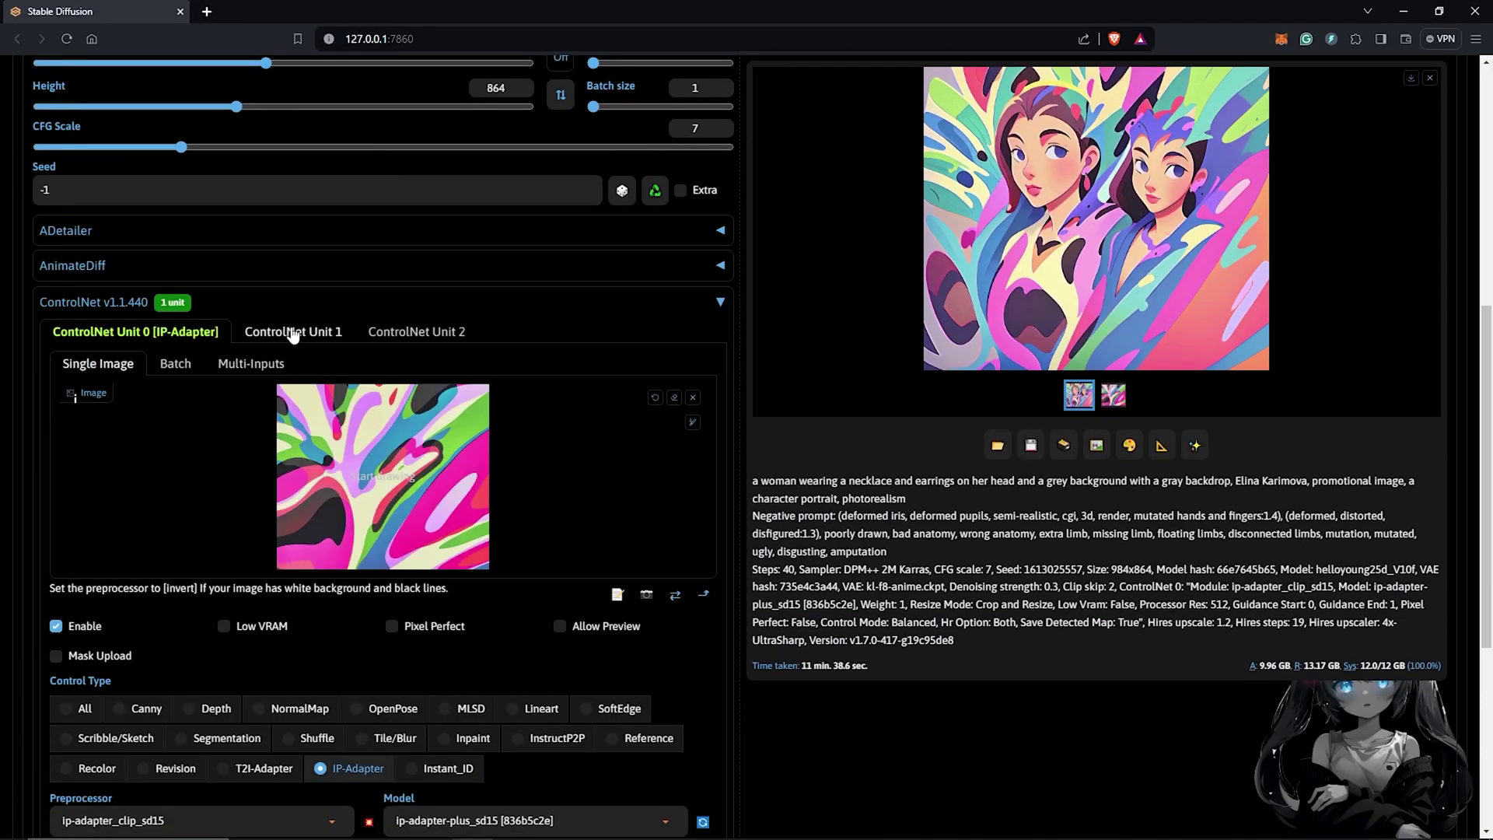
# View the empty ControlNet Unit 1, then confirm Multi-ControlNet unit number is 3 in ControlNet settings.
pyautogui.click(293, 336)
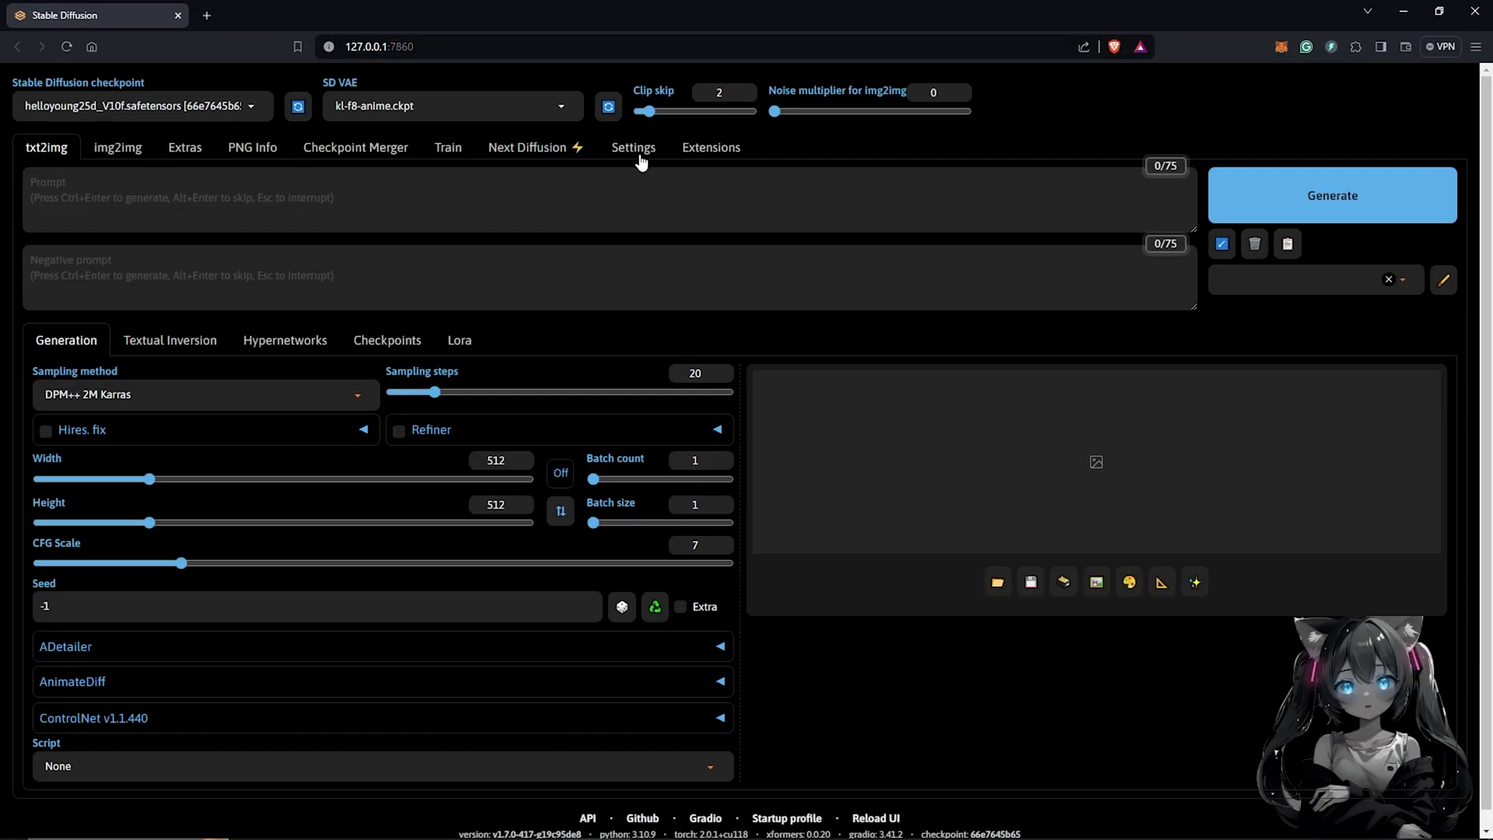
pyautogui.click(636, 150)
pyautogui.scroll(-8, 58, 440)
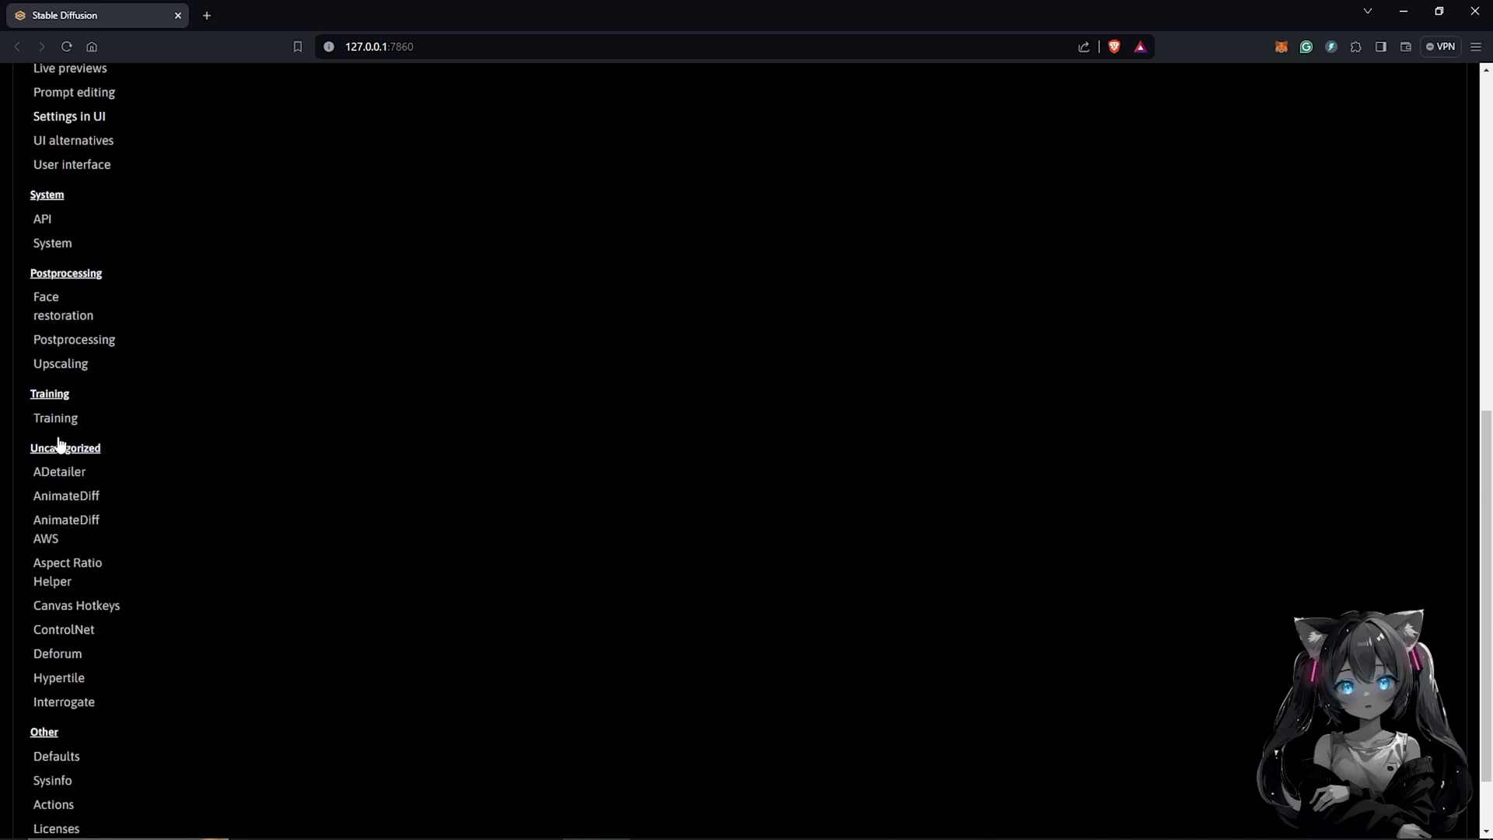
pyautogui.click(67, 540)
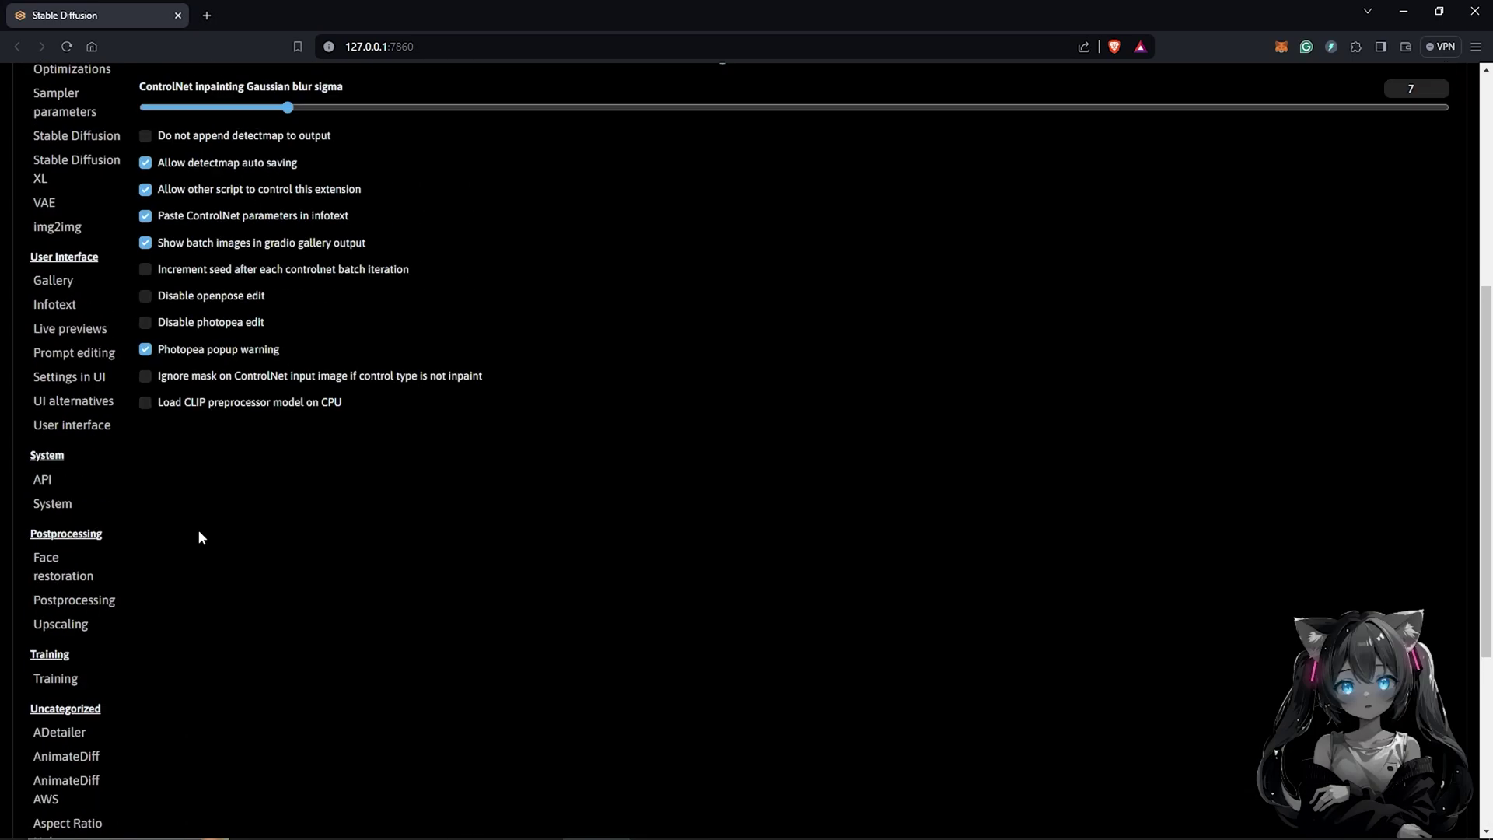
pyautogui.scroll(5, 200, 467)
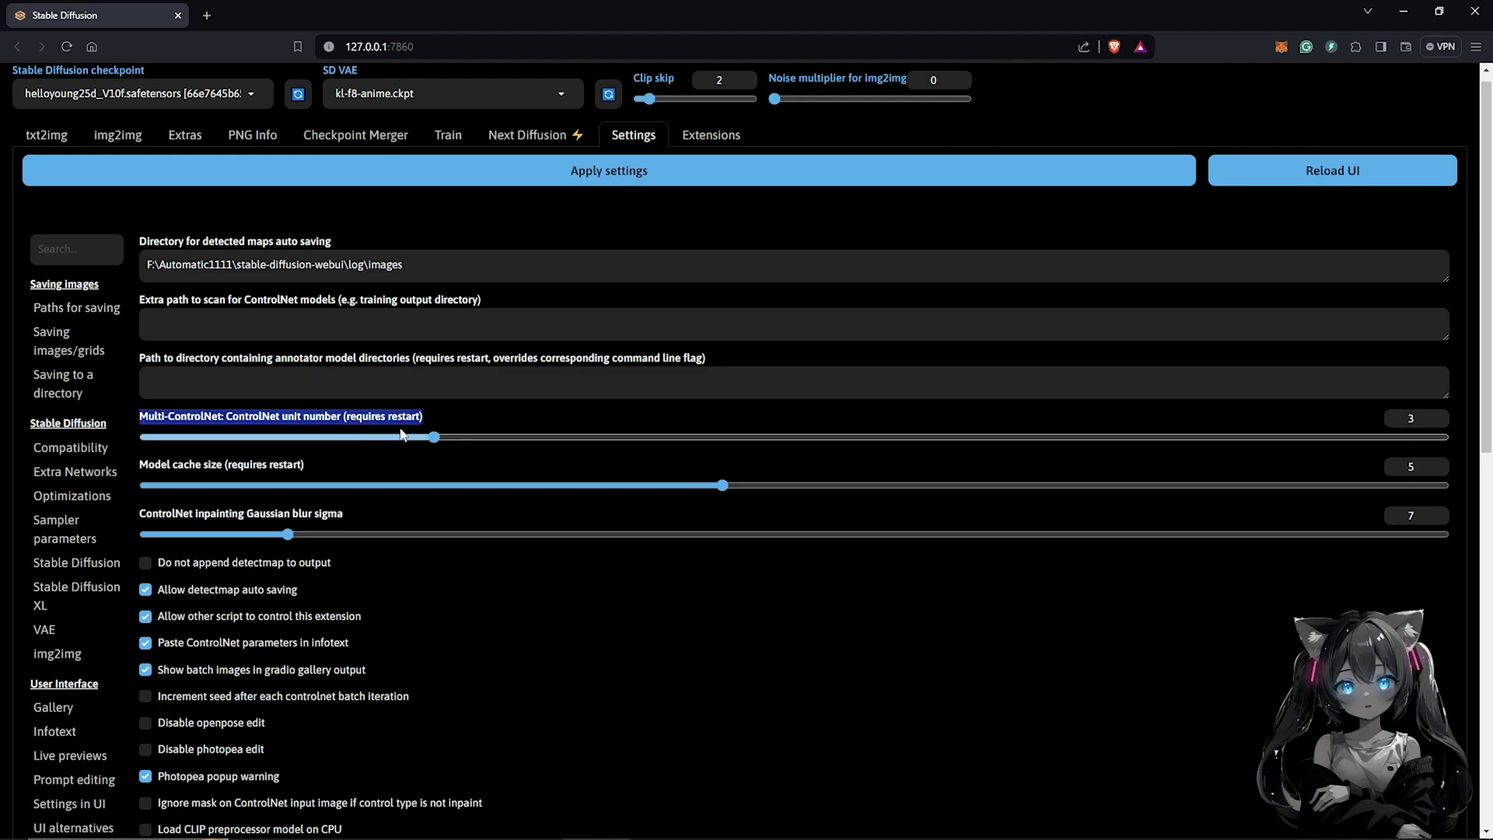
pyautogui.click(1422, 418)
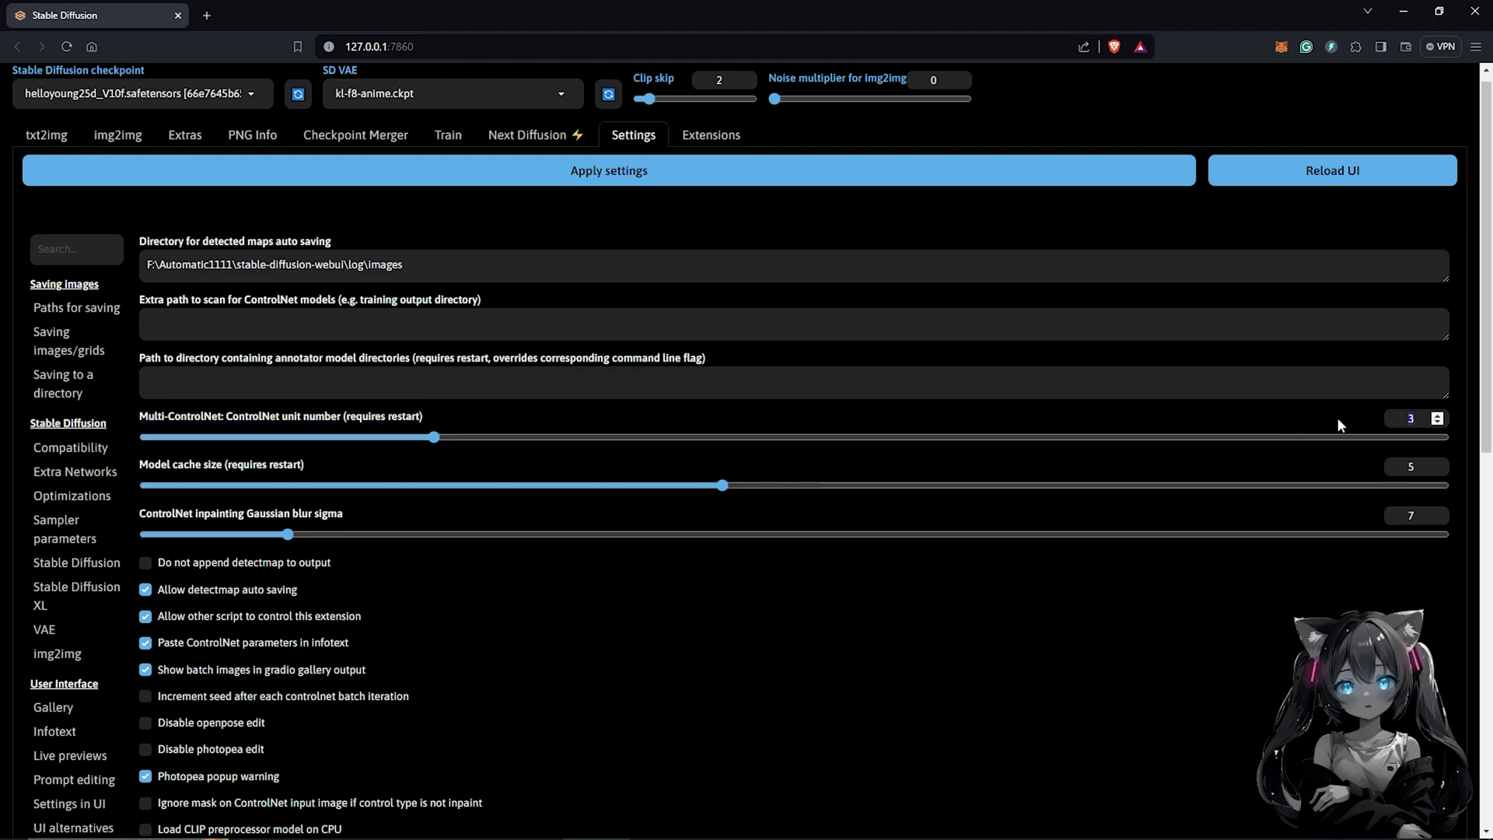
pyautogui.scroll(1, 467, 187)
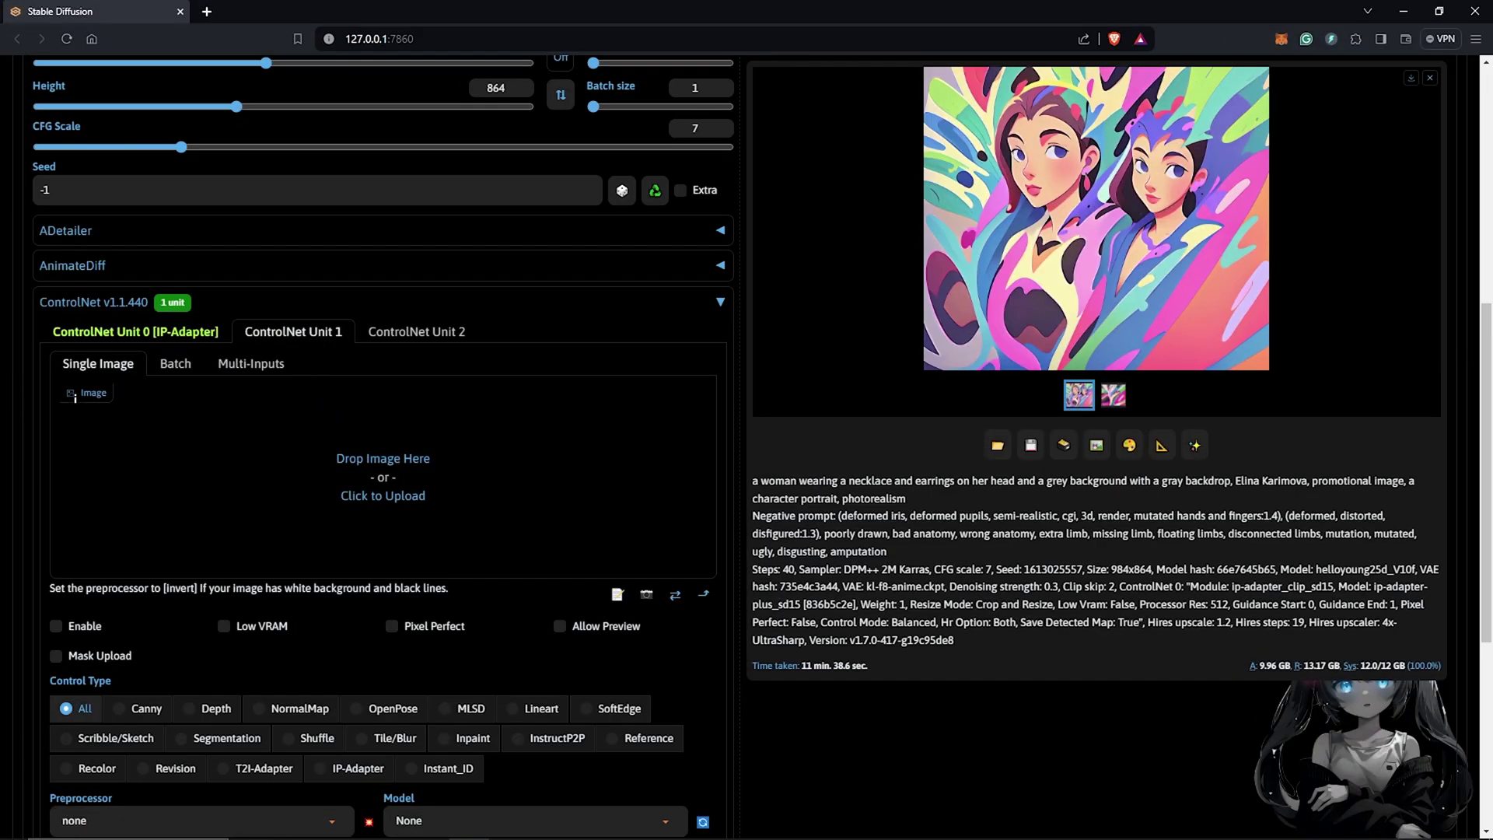
# Drop the woman's photo into ControlNet Unit 1 and enable it with Pixel Perfect.
pyautogui.moveTo(1492, 646)
pyautogui.mouseDown()
pyautogui.moveTo(1003, 642)
pyautogui.moveTo(371, 489)
pyautogui.mouseUp()
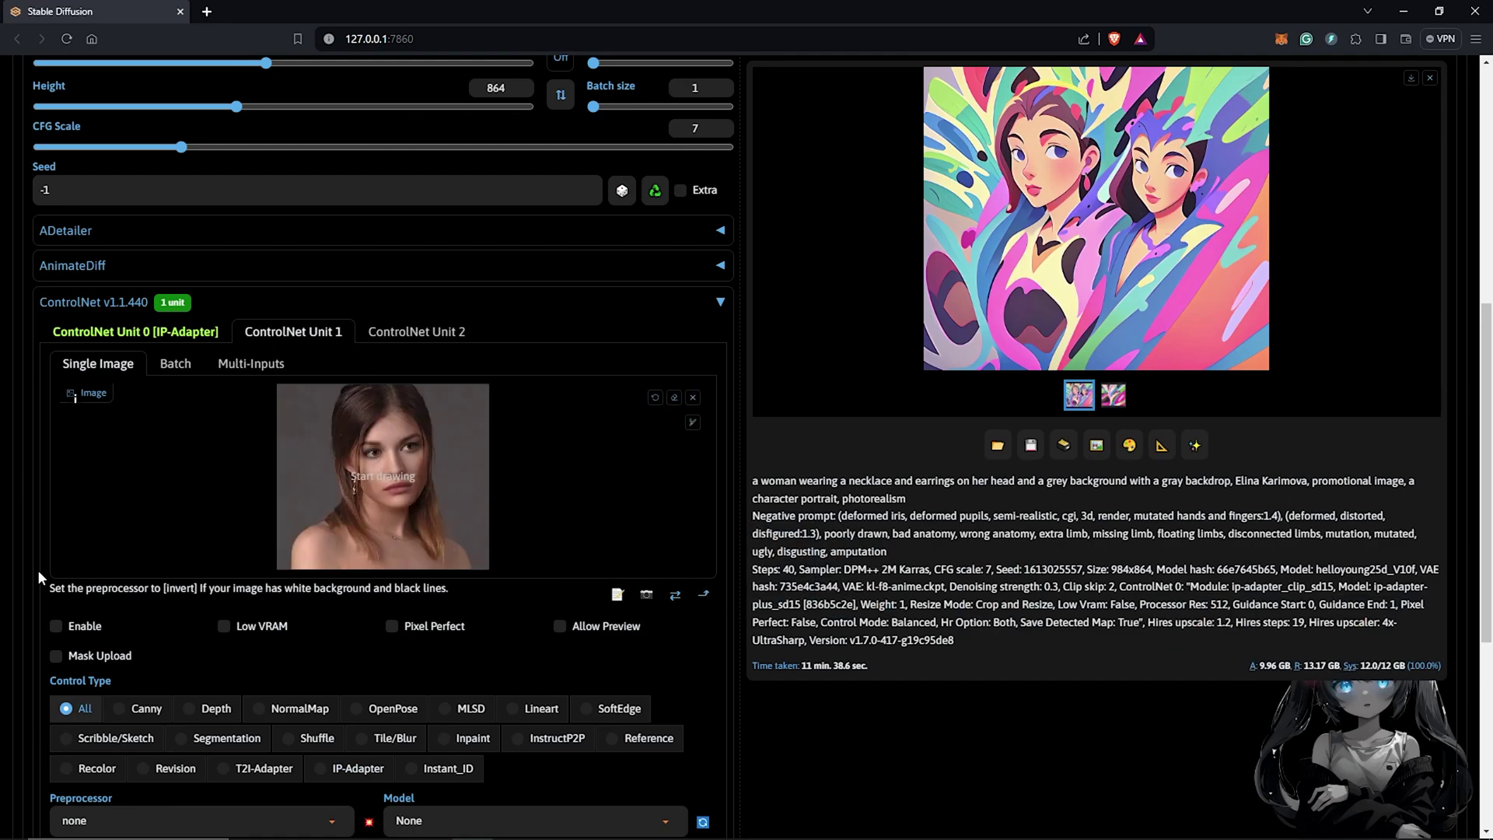
pyautogui.click(55, 626)
pyautogui.scroll(-1, 259, 591)
pyautogui.click(394, 554)
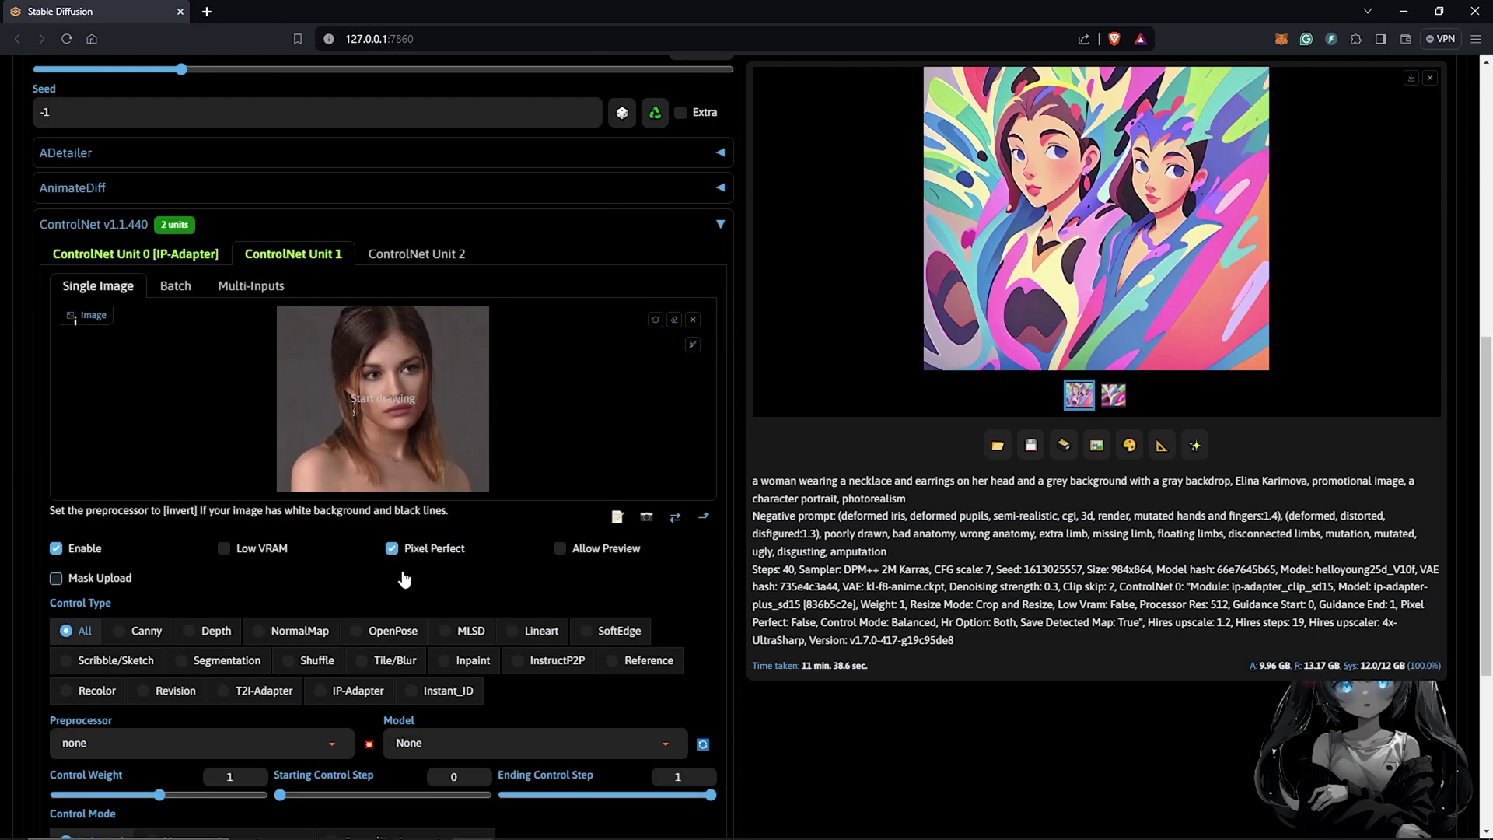
pyautogui.click(132, 257)
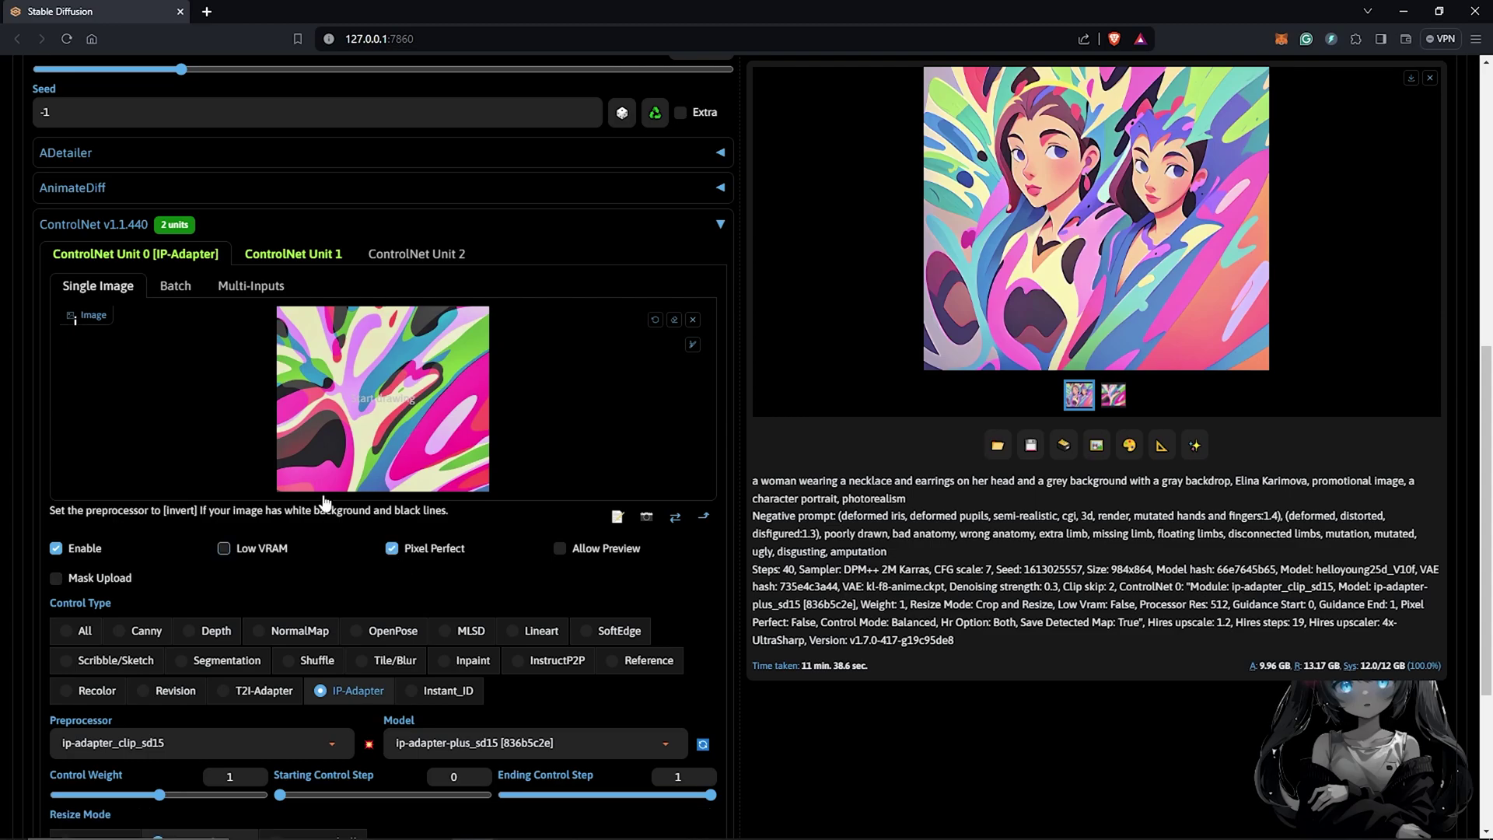
pyautogui.click(313, 262)
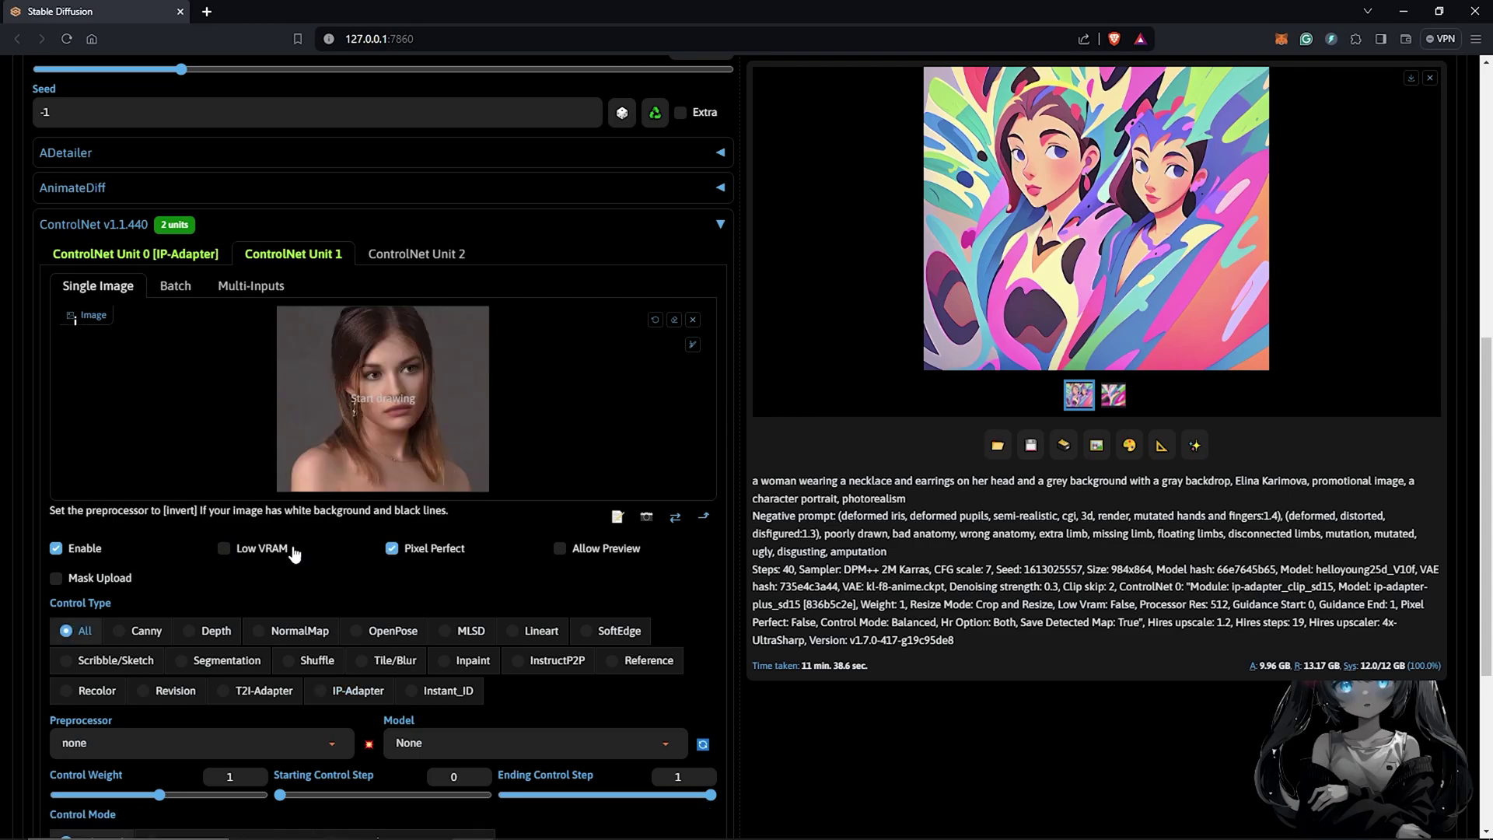
# Set Unit 1 to Depth with depth_zoe and control_v11f1p_sd15_depth_fp16, and preview the depth map.
pyautogui.click(204, 631)
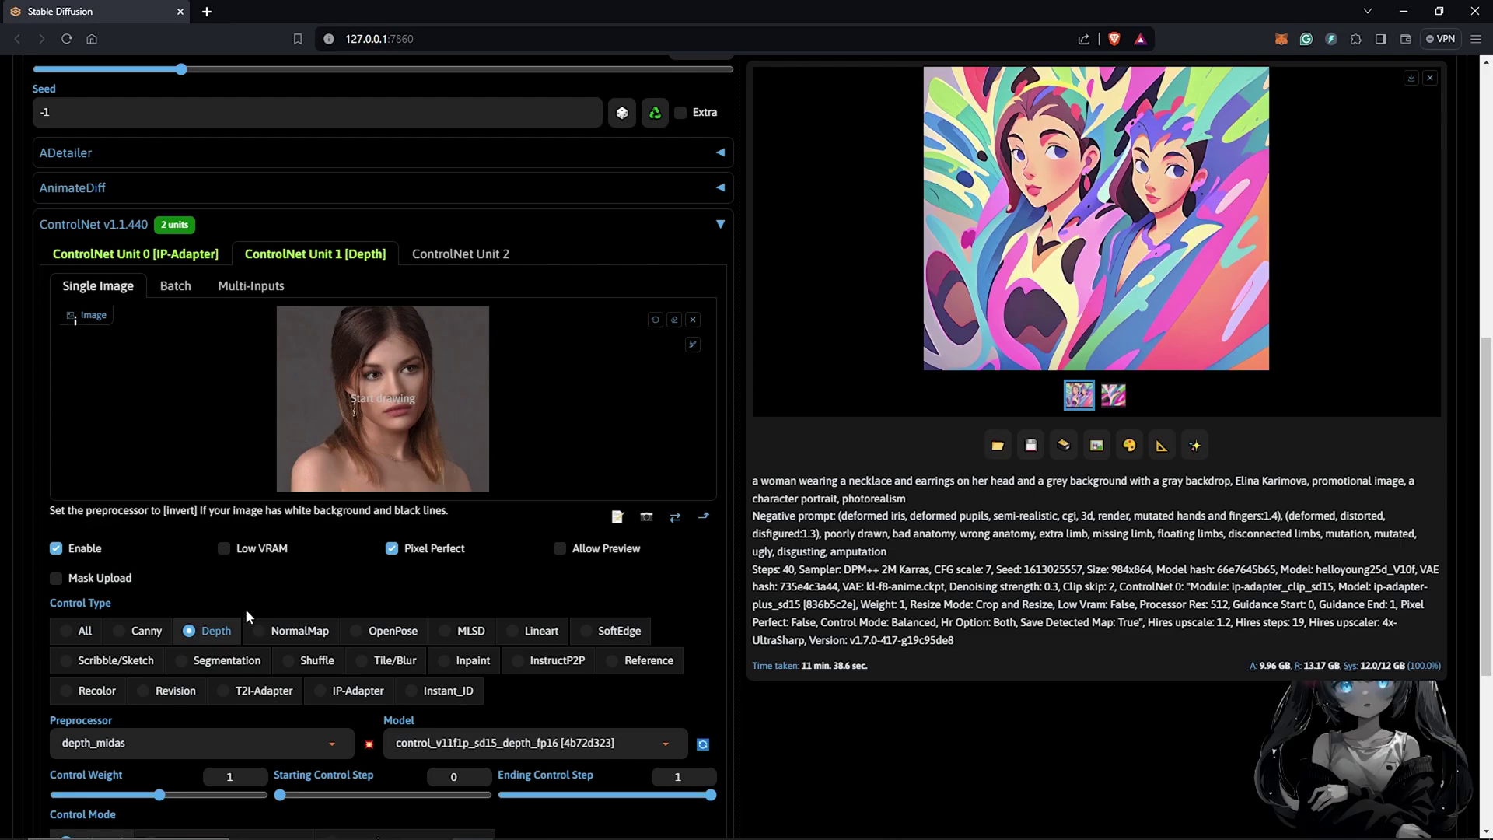
pyautogui.scroll(-1, 245, 609)
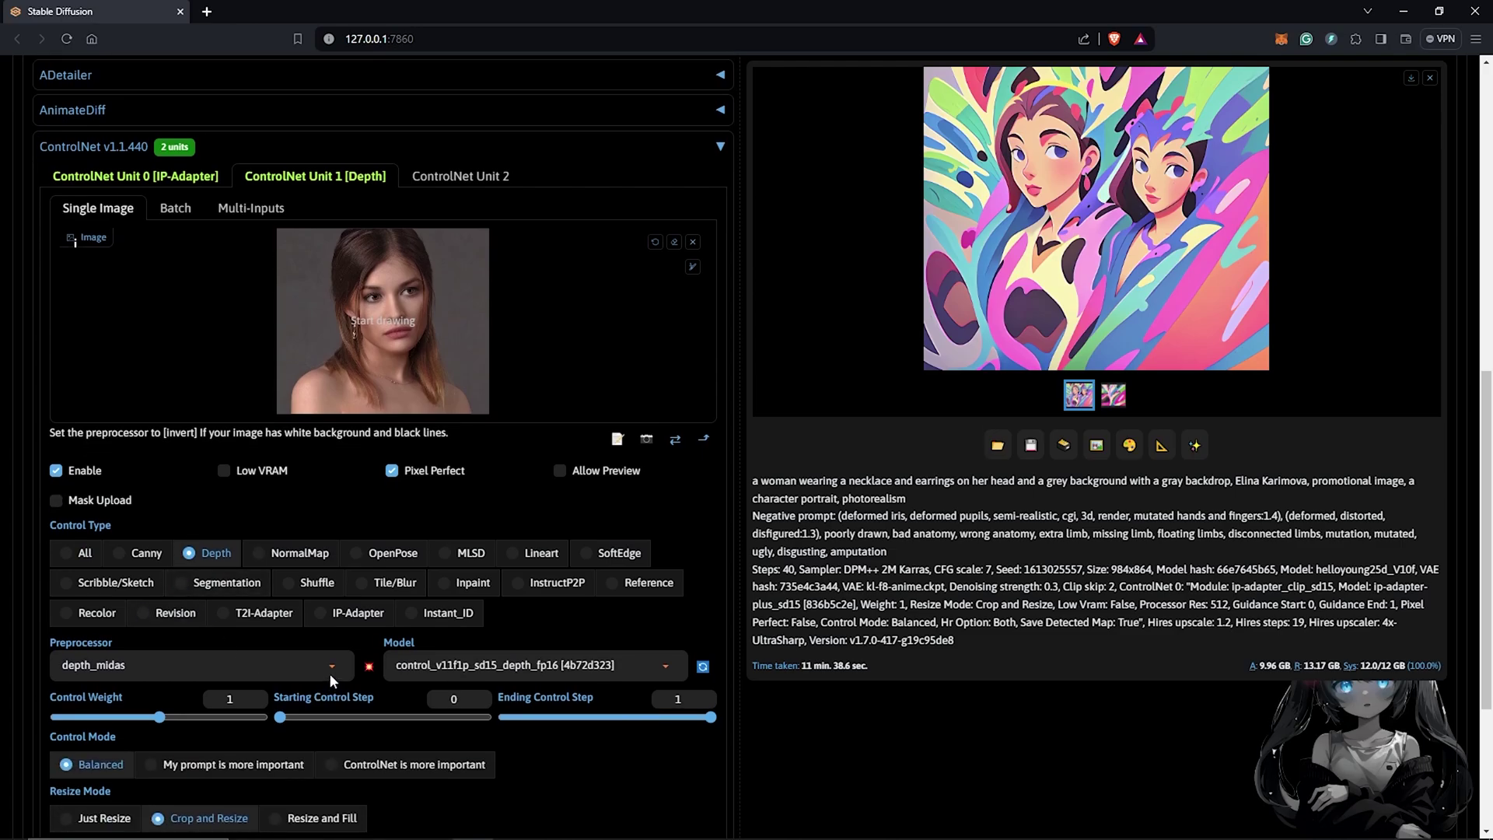
pyautogui.click(329, 674)
pyautogui.click(235, 642)
pyautogui.click(668, 661)
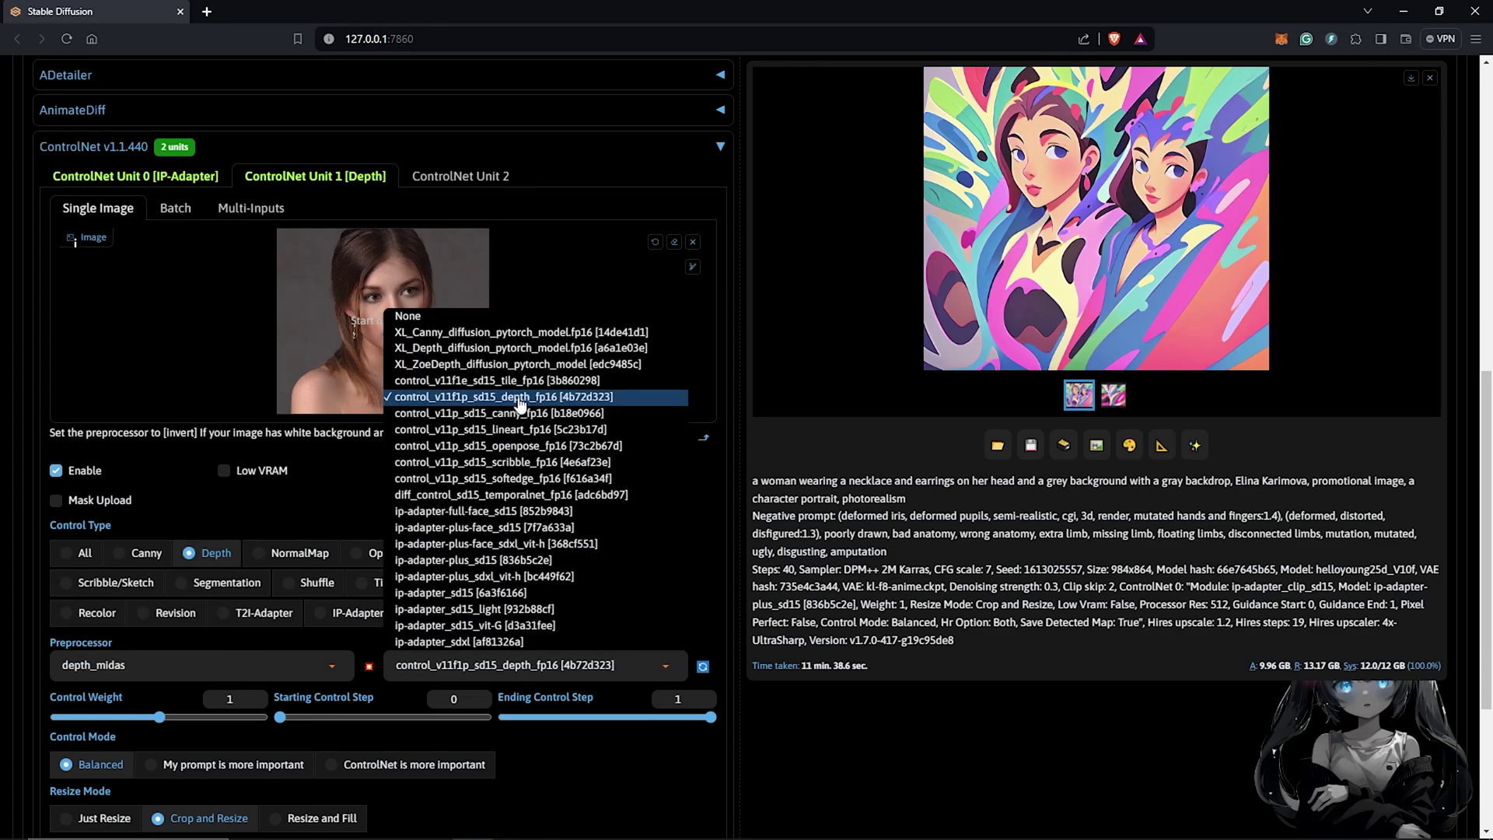
pyautogui.click(520, 404)
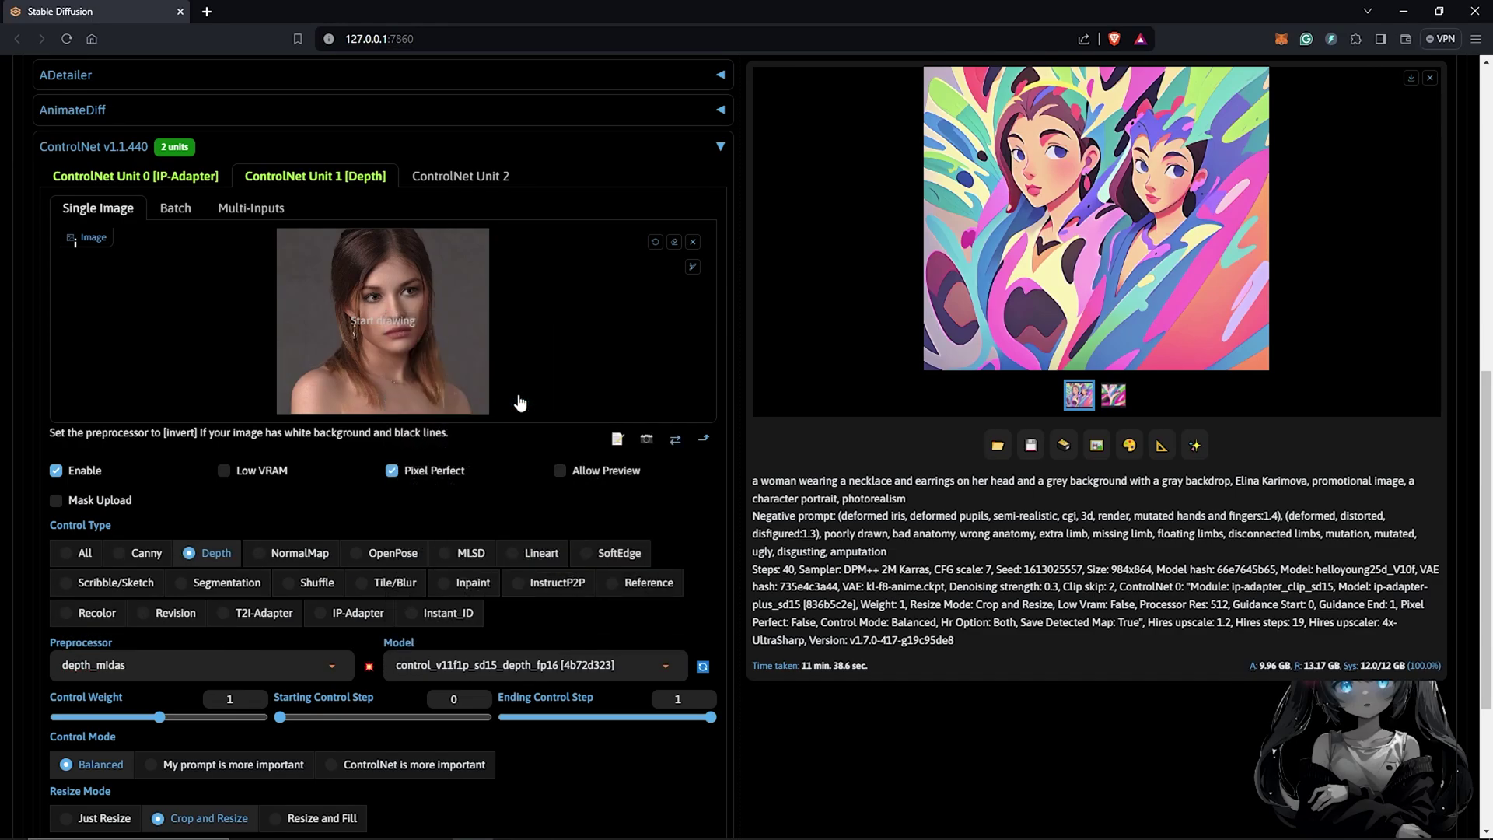
pyautogui.click(371, 669)
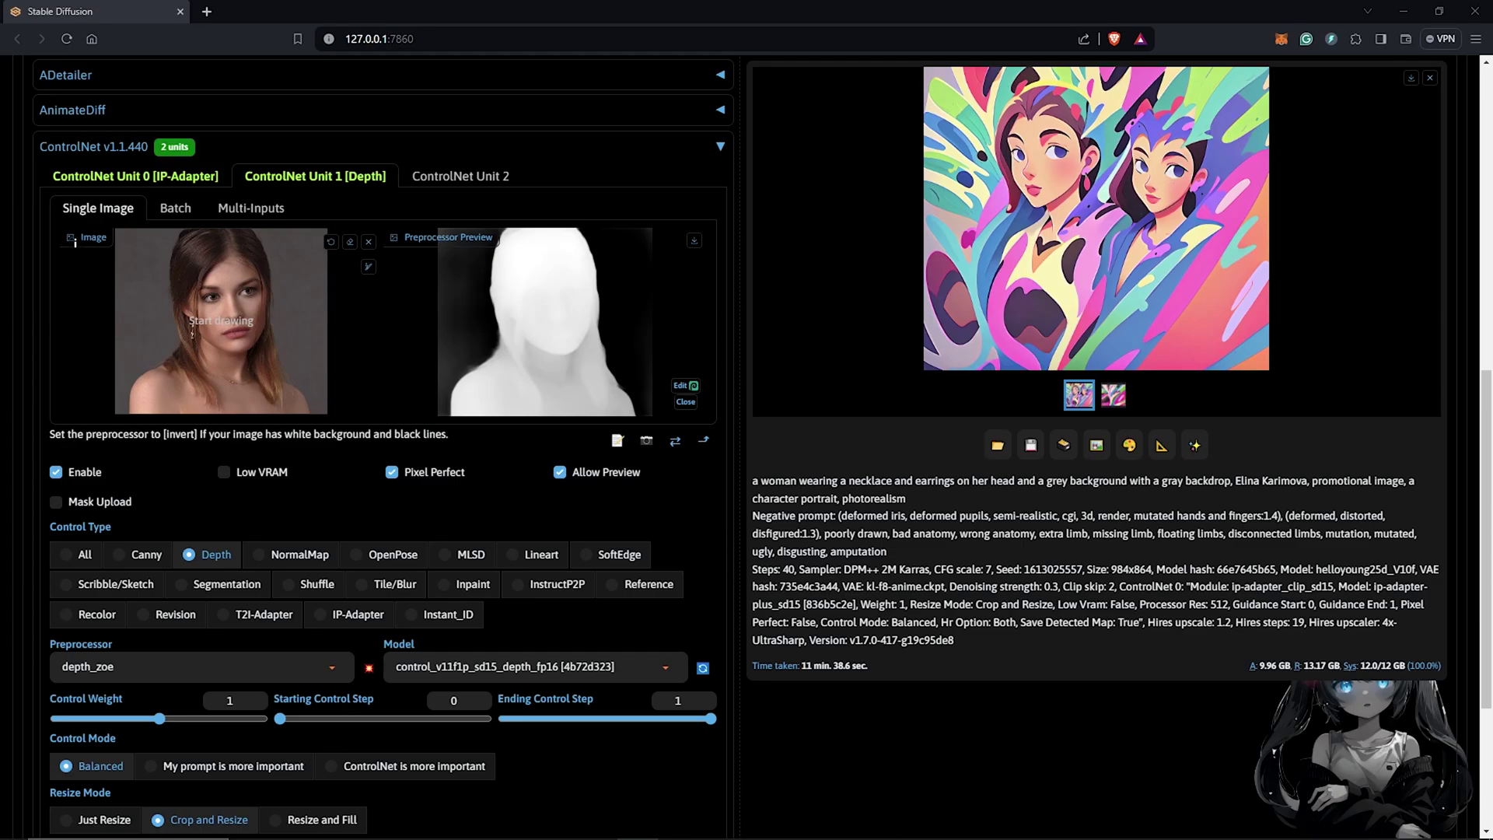
pyautogui.scroll(7, 953, 568)
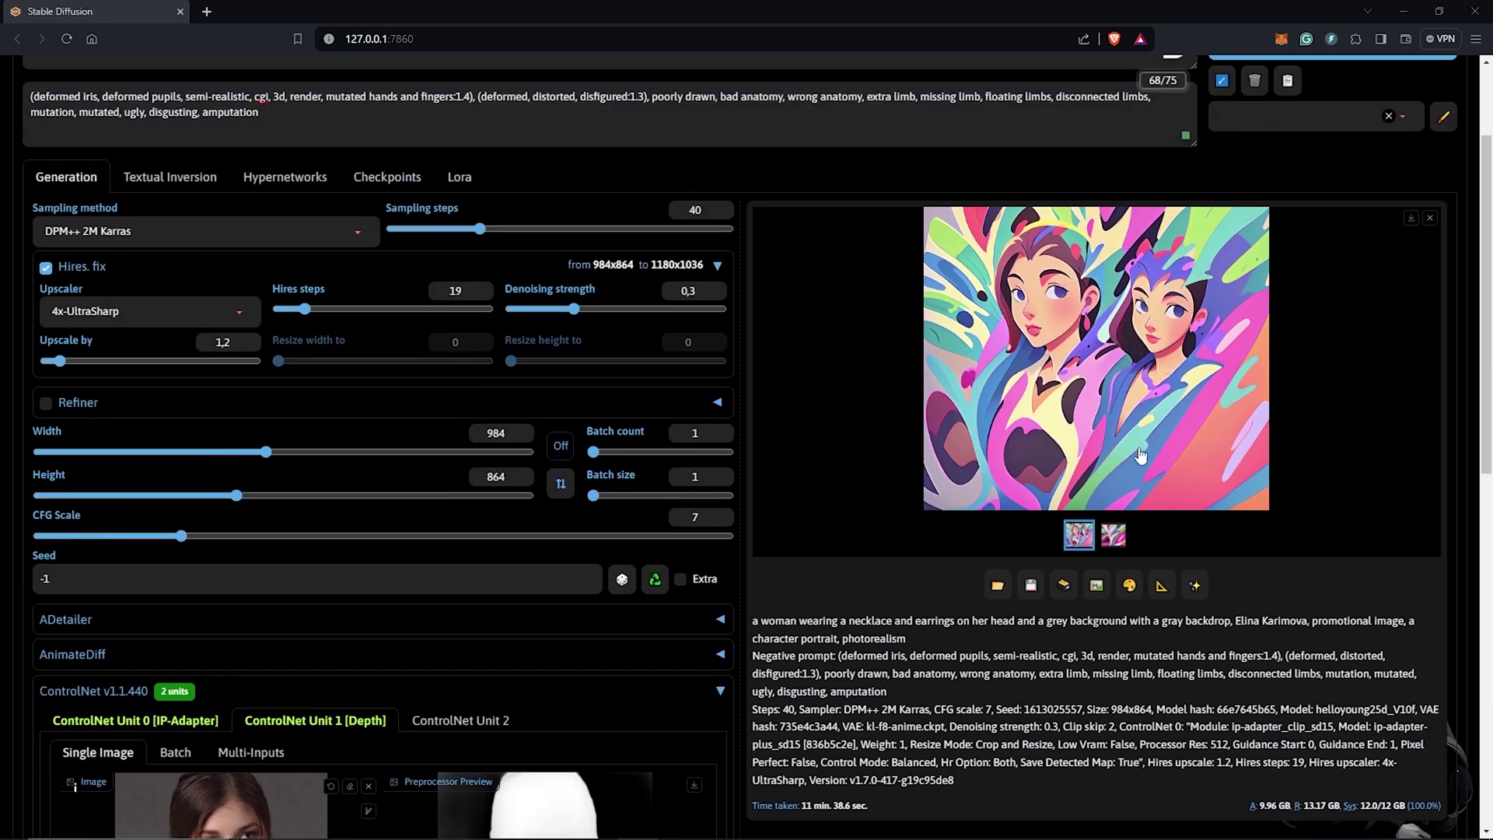
# Generate the portrait with both ControlNet units, view it full size, then close the preview.
pyautogui.scroll(1, 1140, 455)
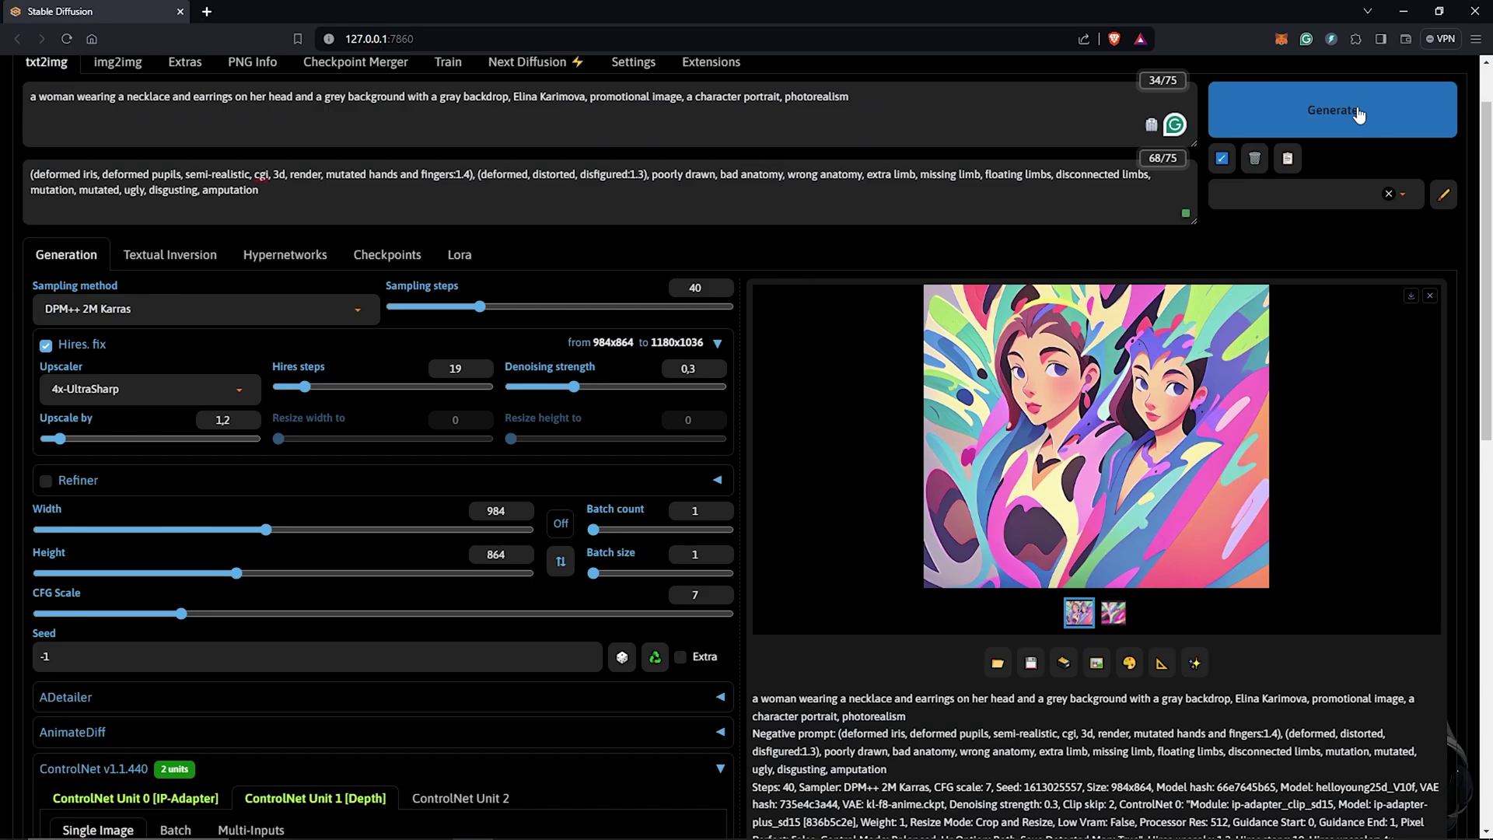
pyautogui.click(1358, 114)
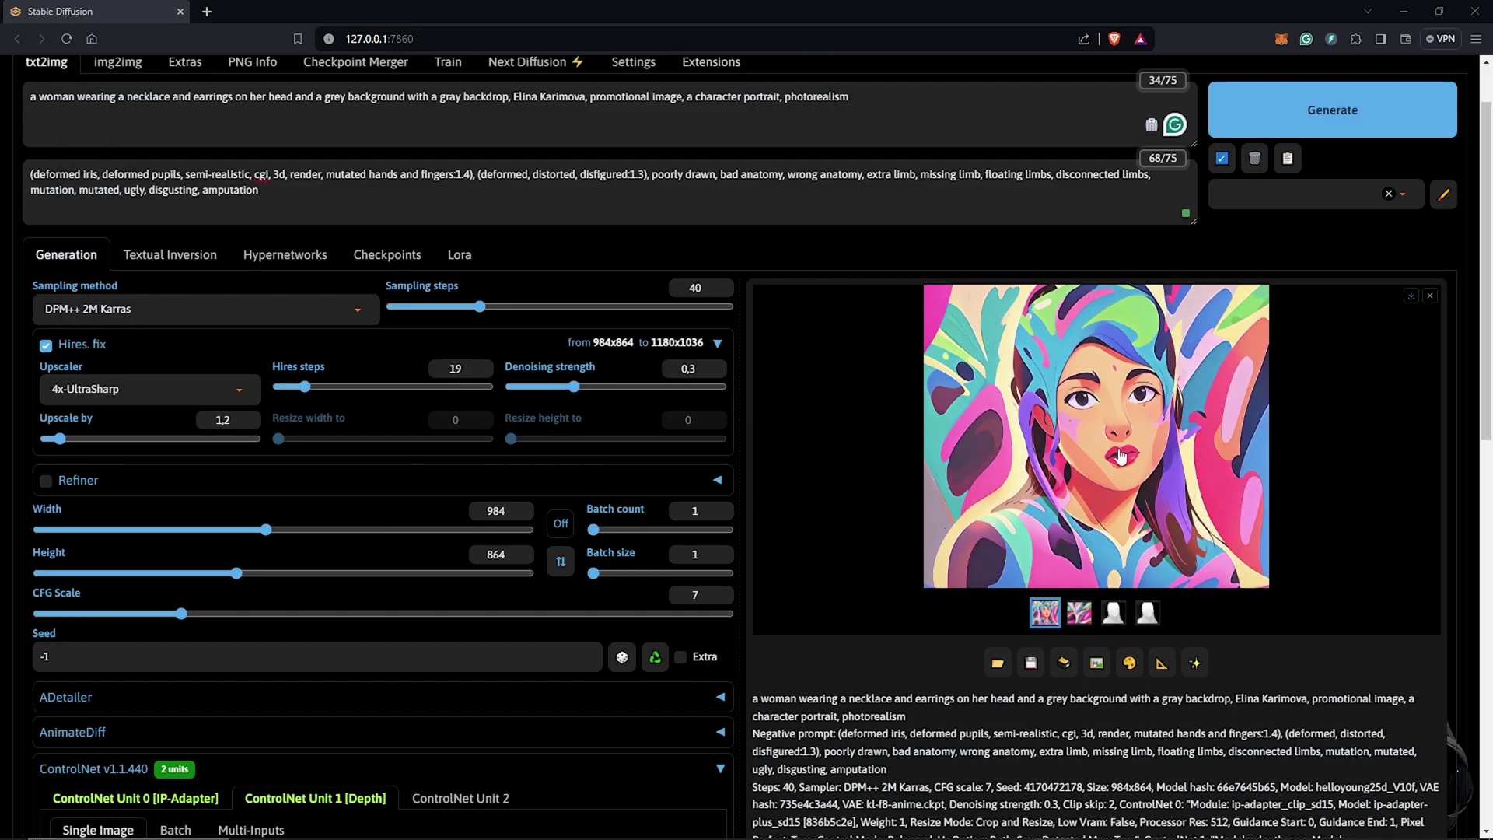
pyautogui.click(1118, 448)
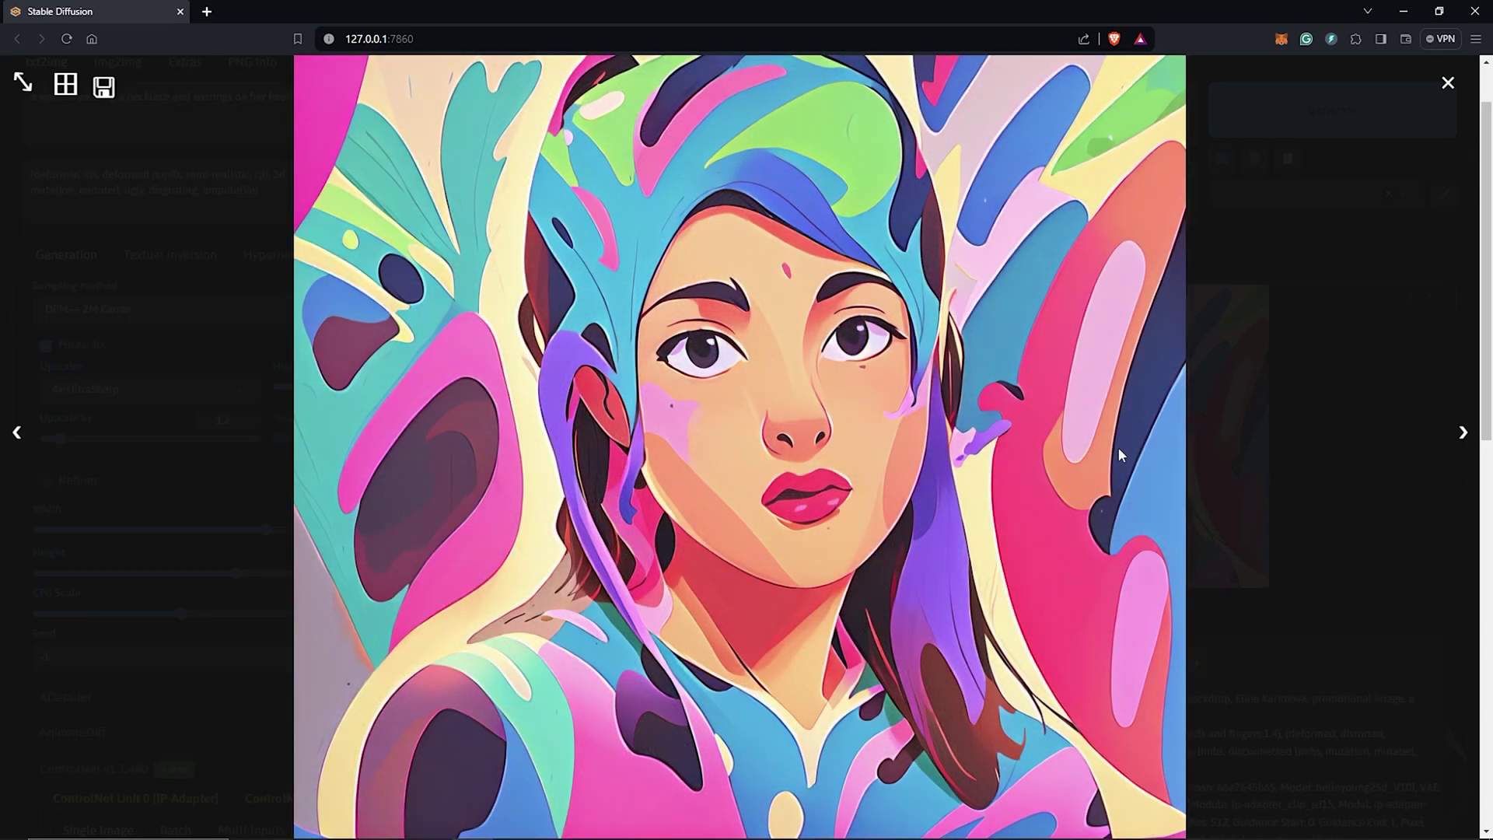
pyautogui.click(1266, 458)
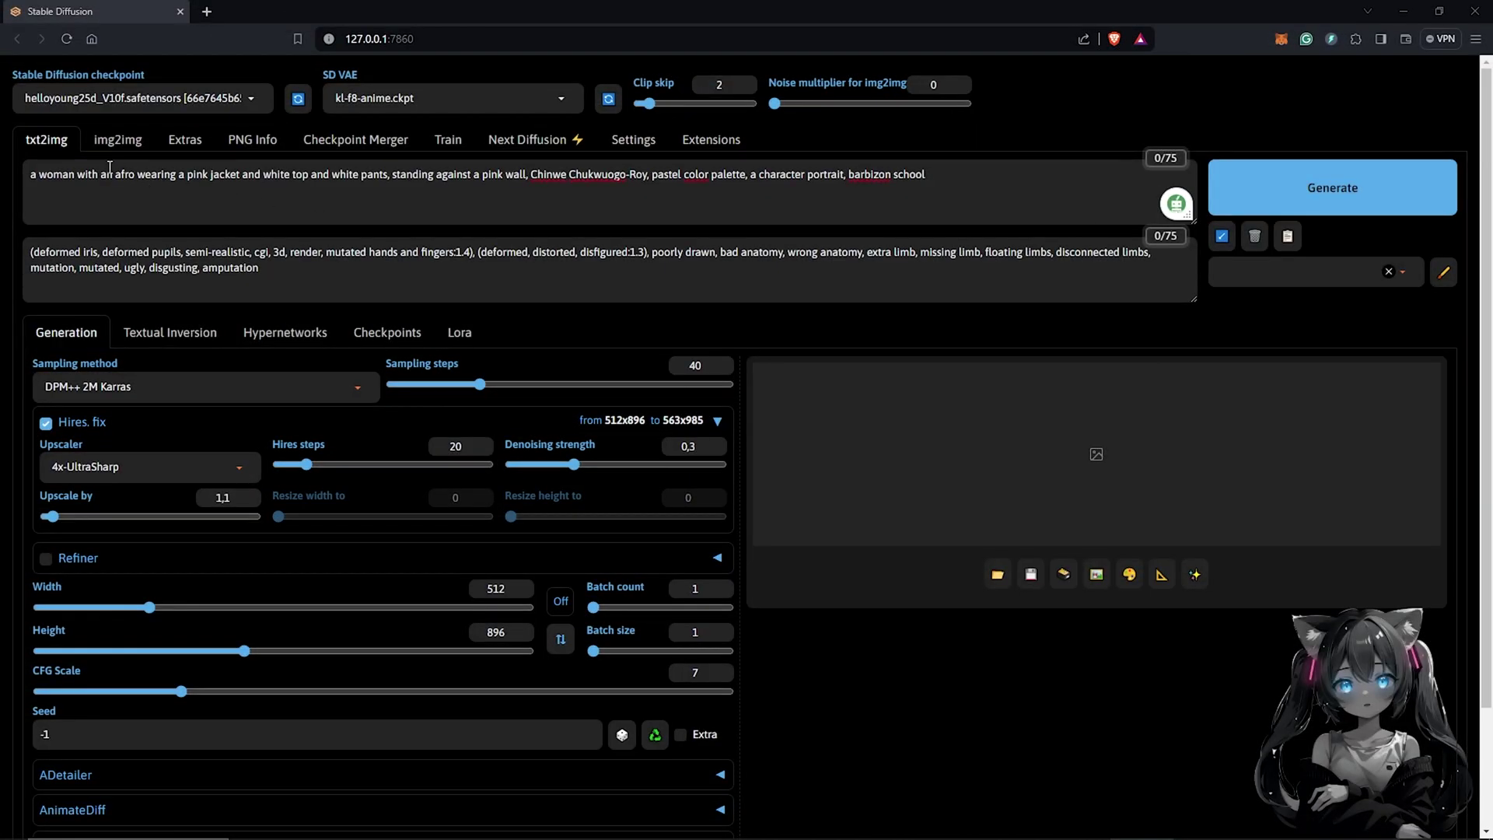
# Select both prompts, keep width 512, lower Height from 896 to 888, and expand ControlNet.
pyautogui.moveTo(27, 179); pyautogui.dragTo(971, 198)
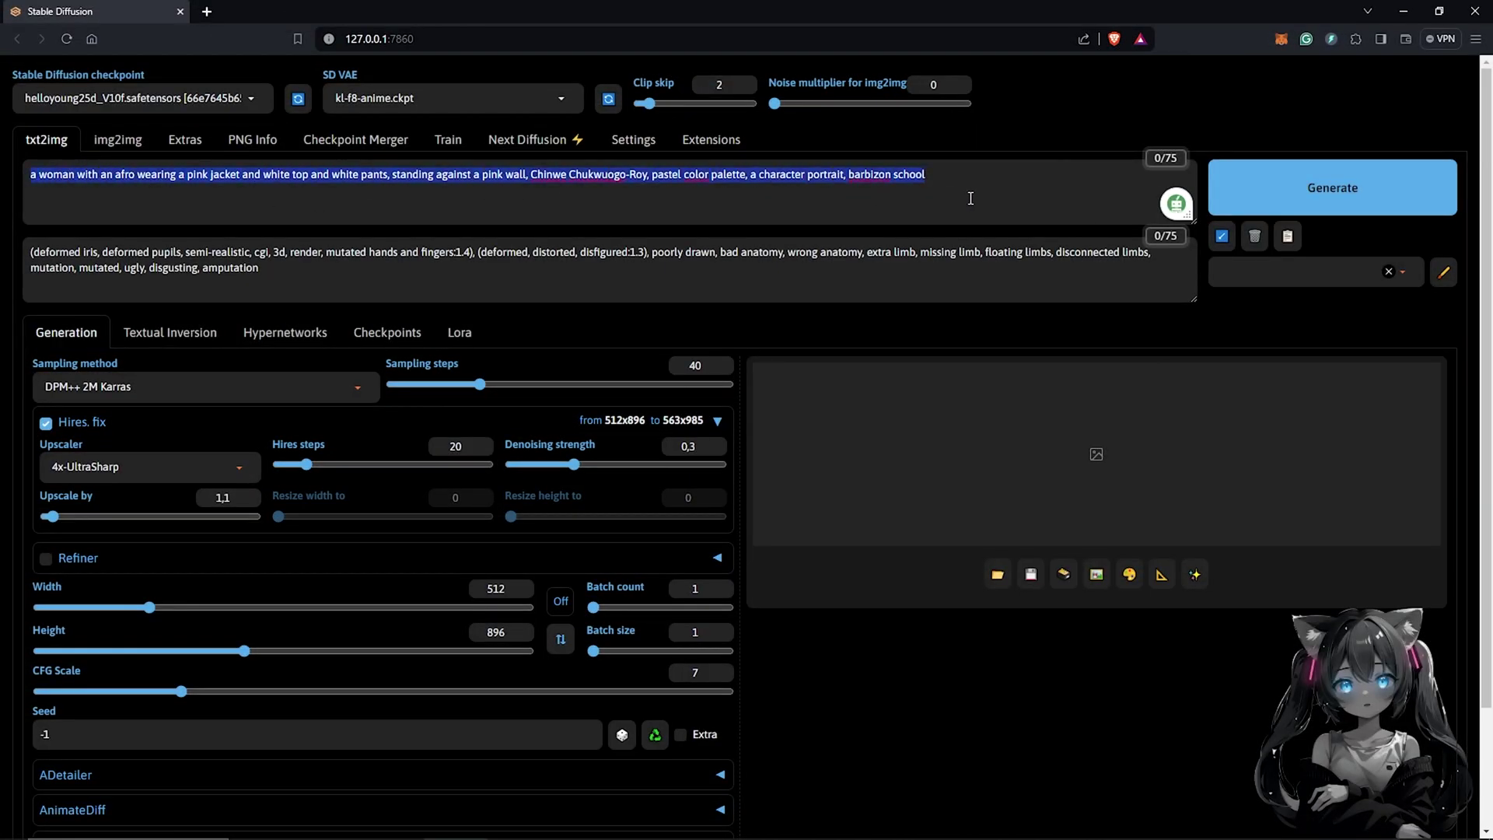
pyautogui.tripleClick(215, 264)
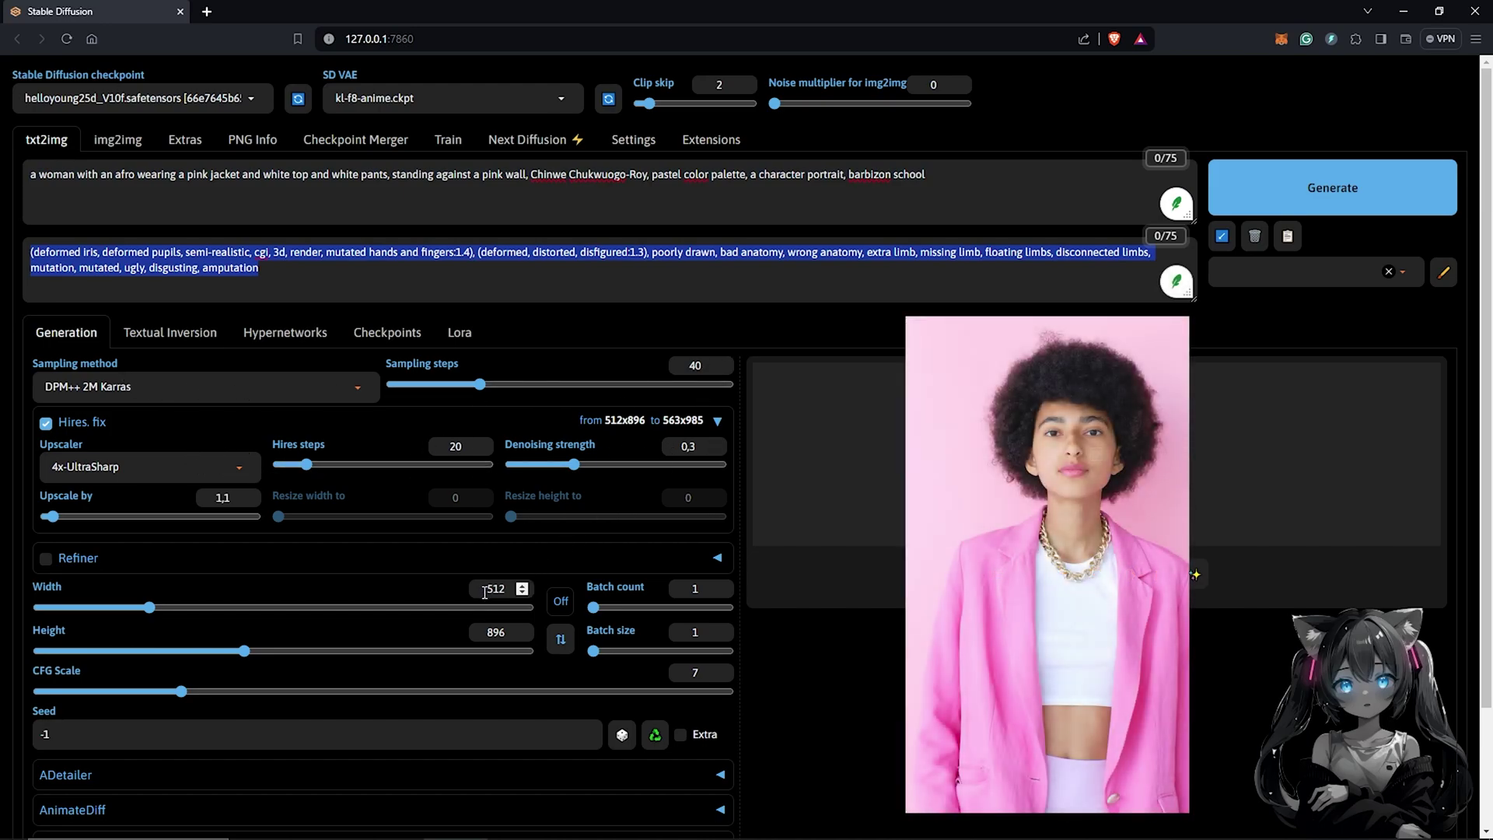
pyautogui.click(493, 592)
pyautogui.click(522, 636)
pyautogui.scroll(-2, 513, 630)
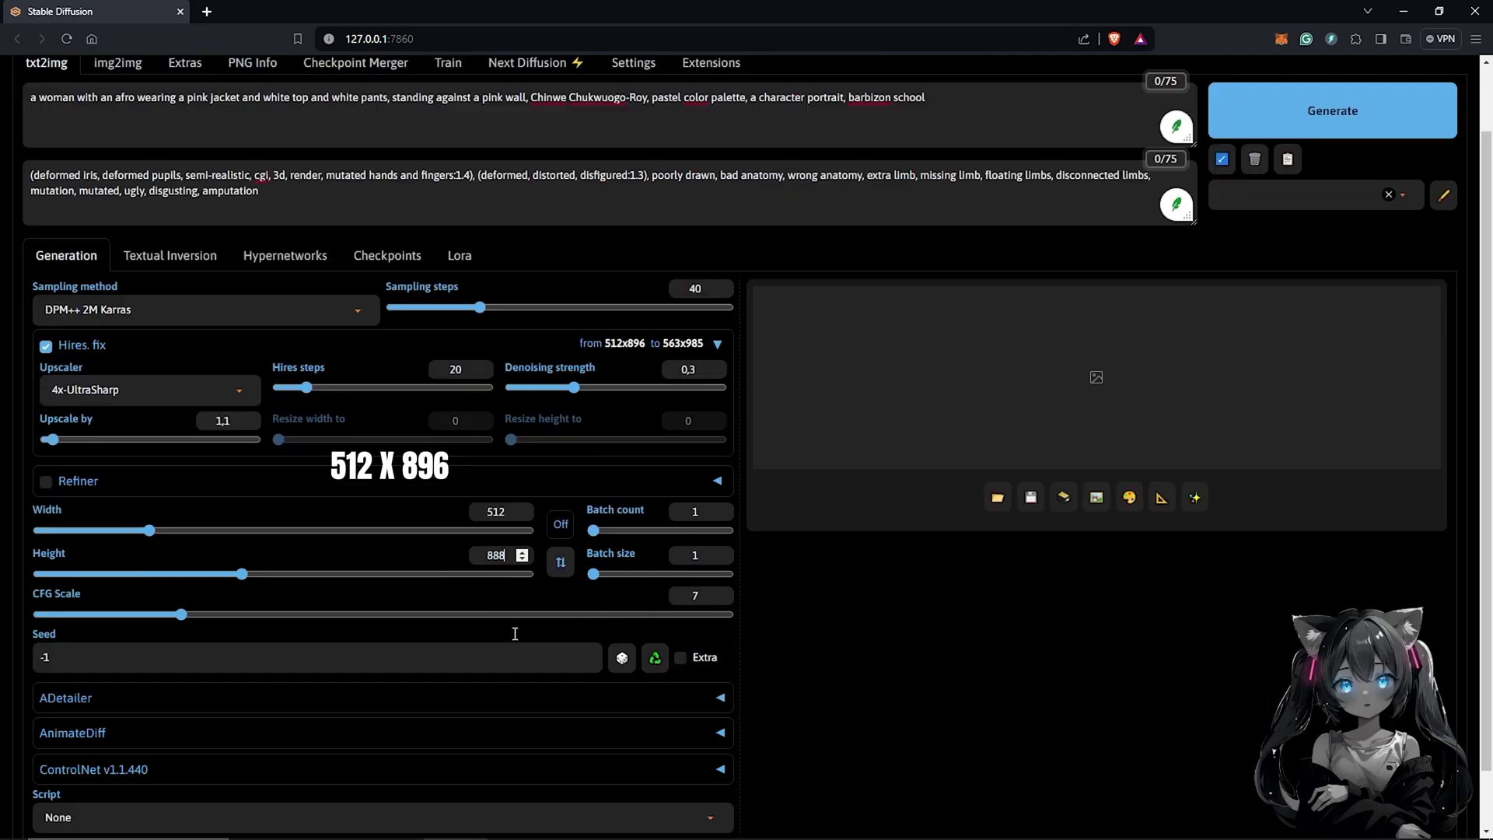
pyautogui.click(720, 704)
pyautogui.scroll(-4, 726, 693)
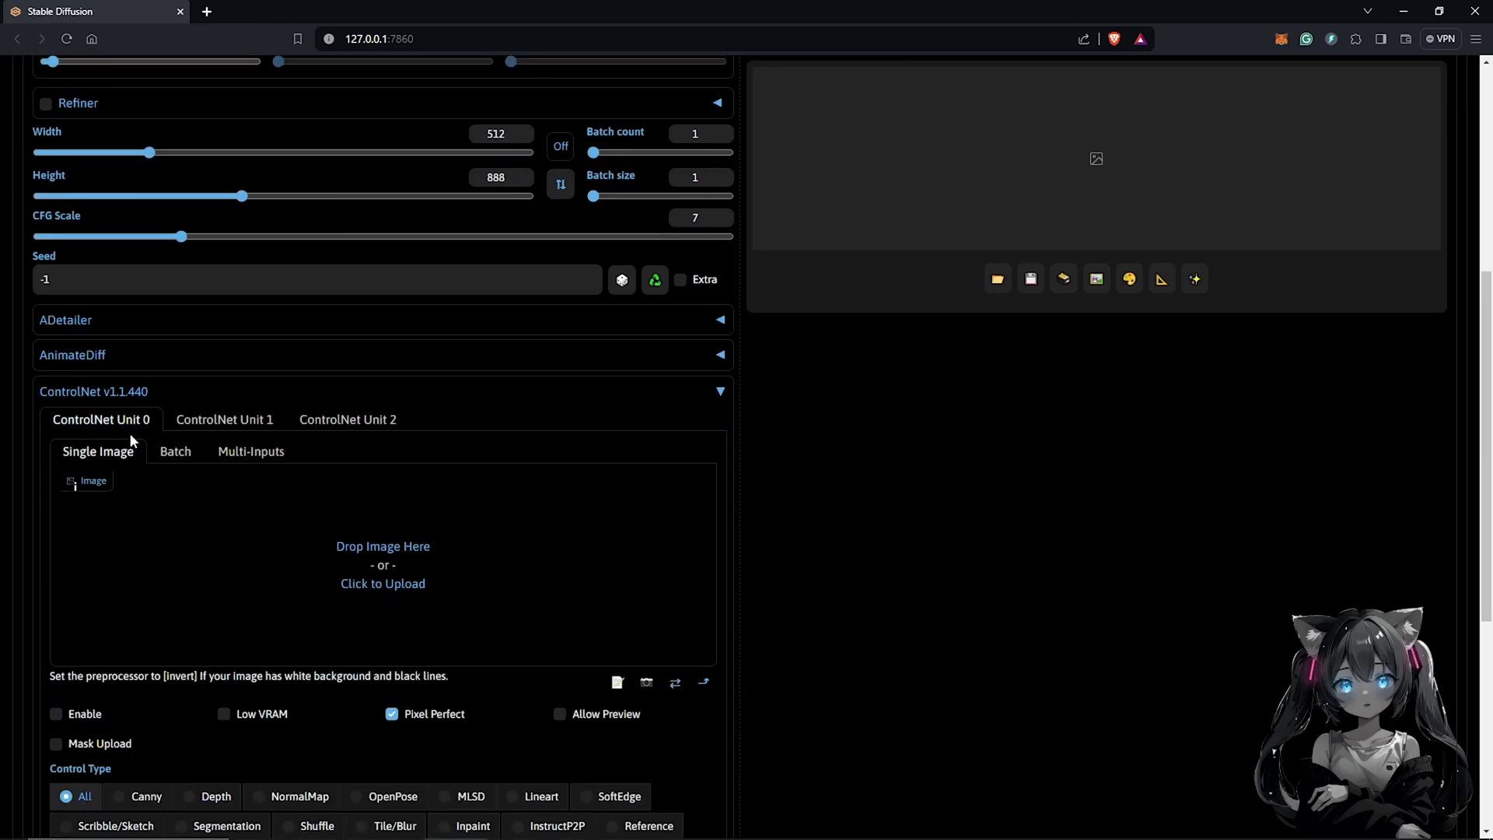
# Enable Unit 0 with the pink-jacket photo as IP-Adapter: ip-adapter_clip_sd15 preprocessor, ip-adapter-plus_sd15 model.
pyautogui.click(56, 714)
pyautogui.moveTo(1204, 411); pyautogui.dragTo(370, 584)
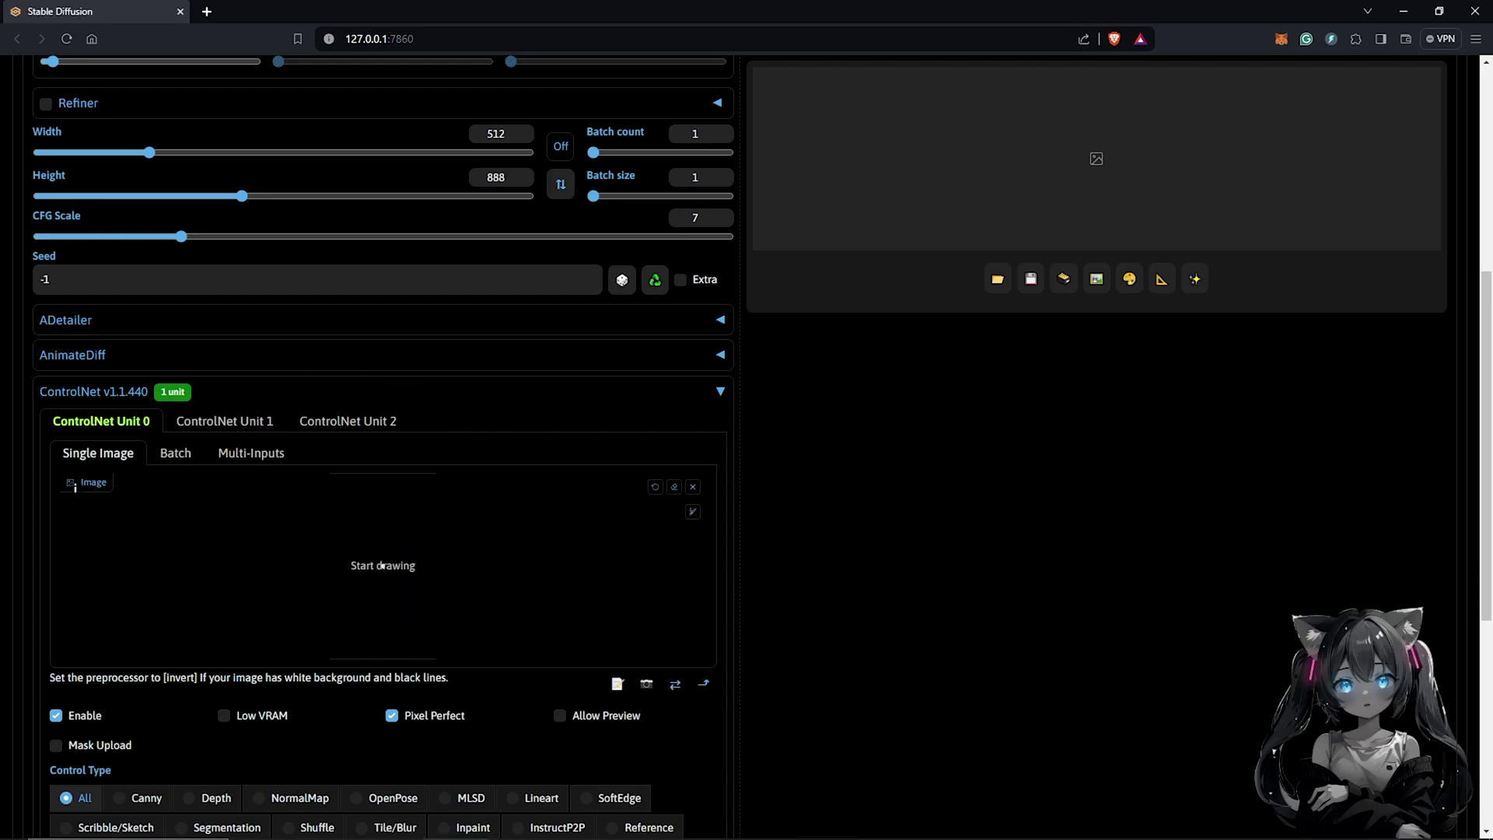
pyautogui.scroll(-3, 34, 554)
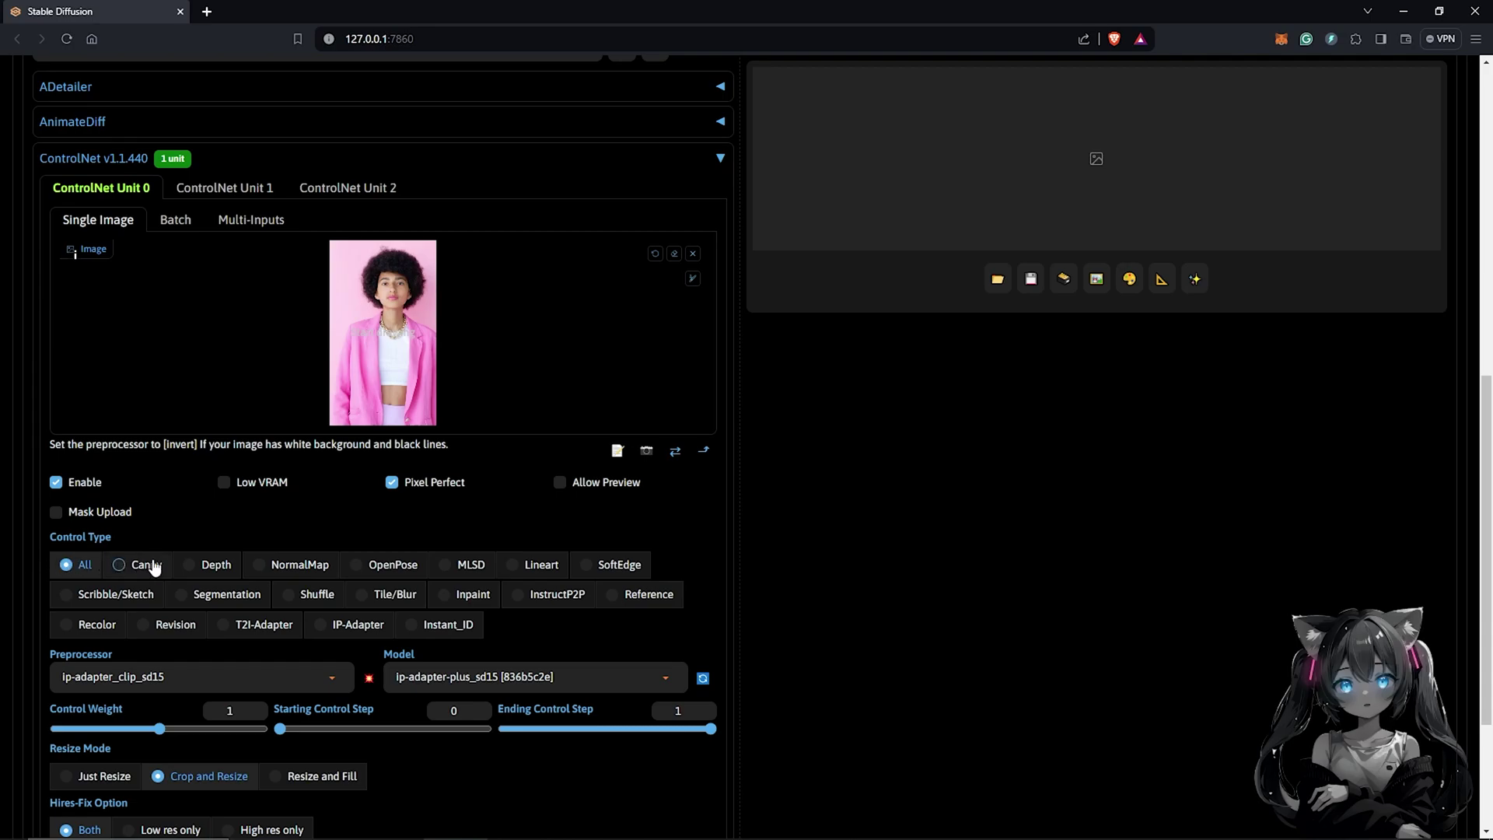
pyautogui.click(340, 628)
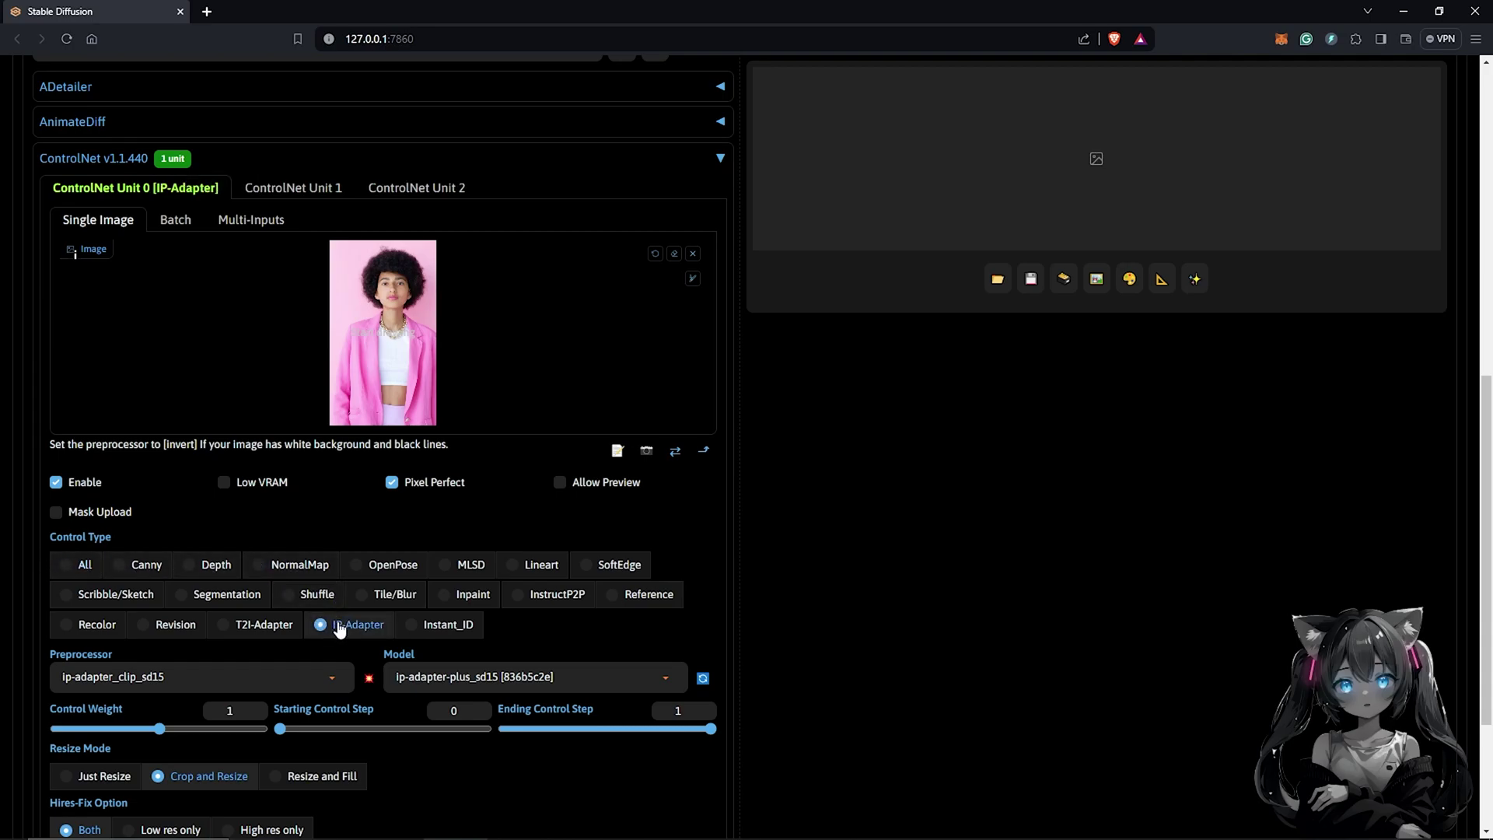
pyautogui.click(335, 679)
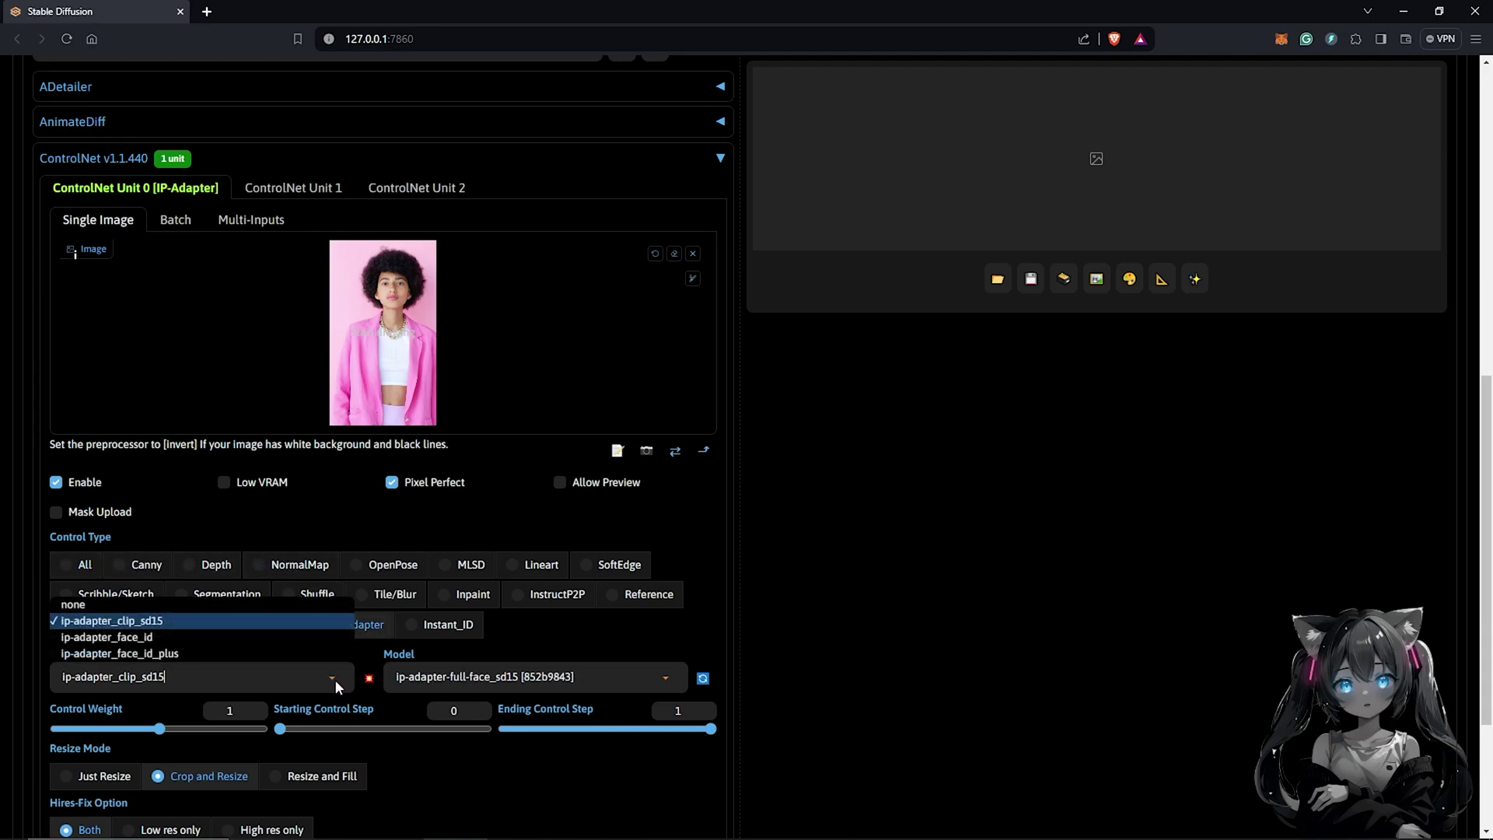
pyautogui.click(148, 619)
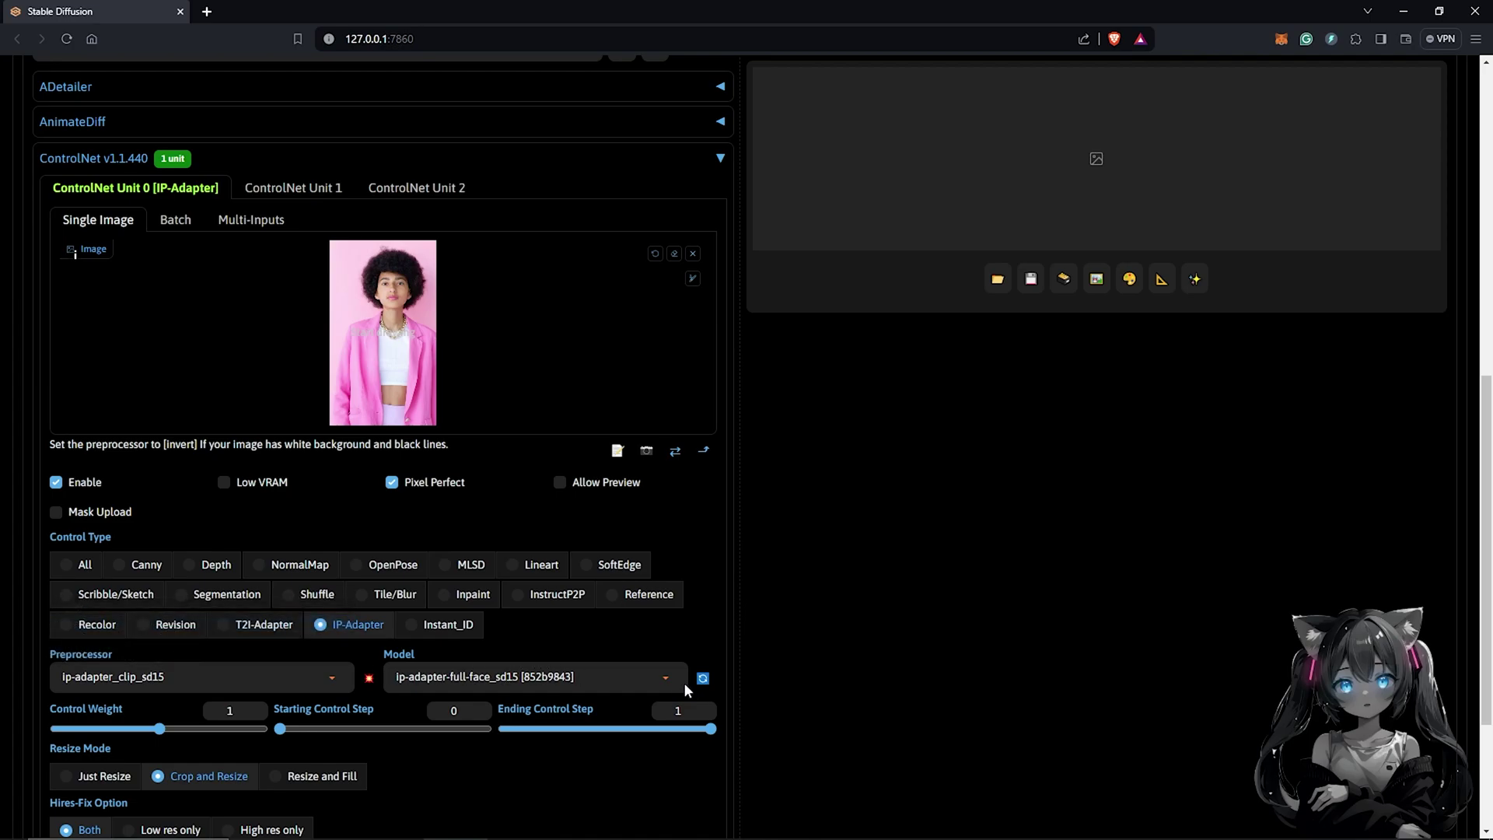
pyautogui.click(664, 677)
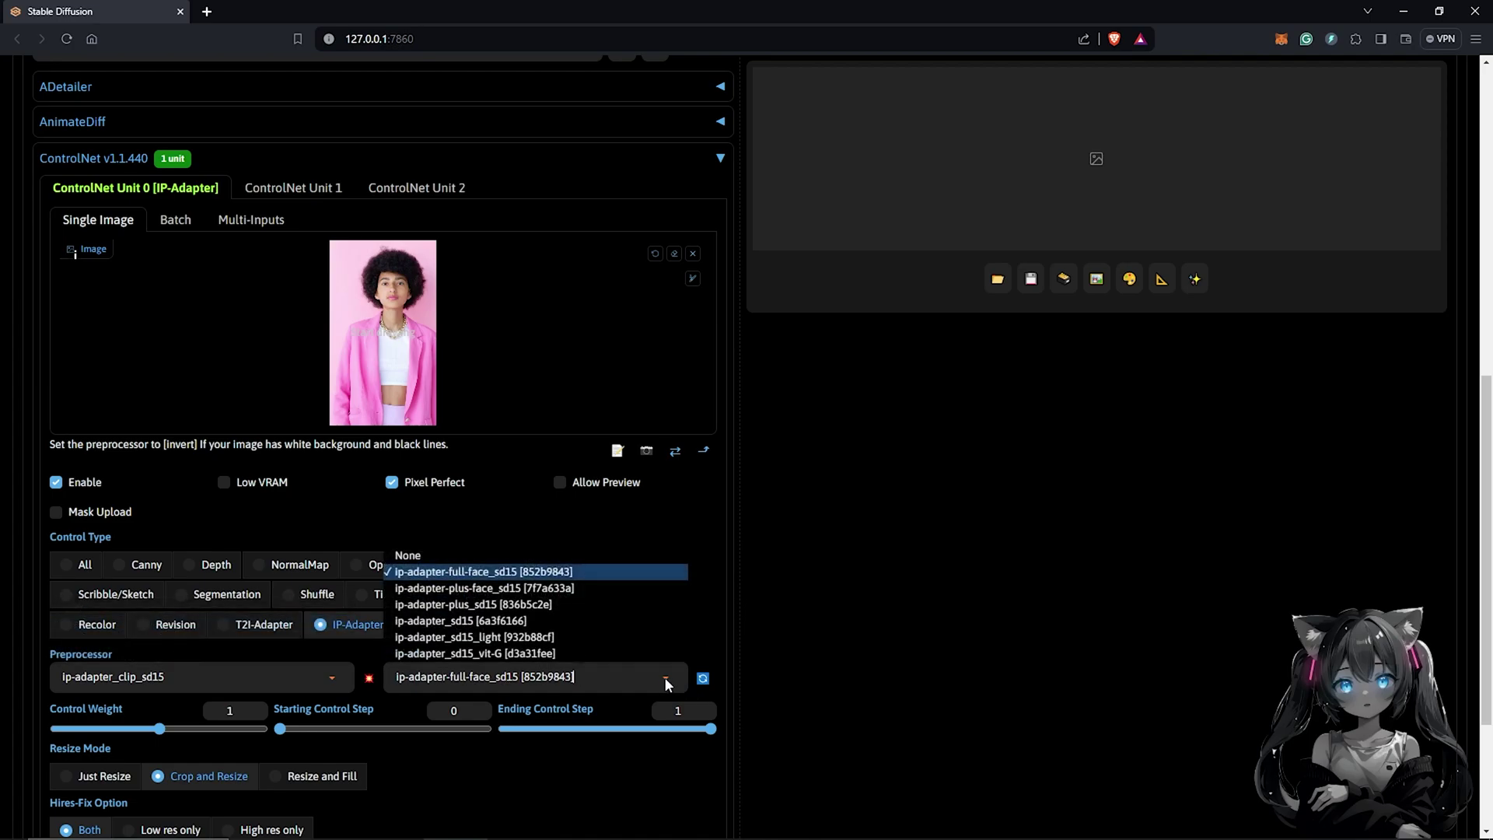
pyautogui.click(497, 606)
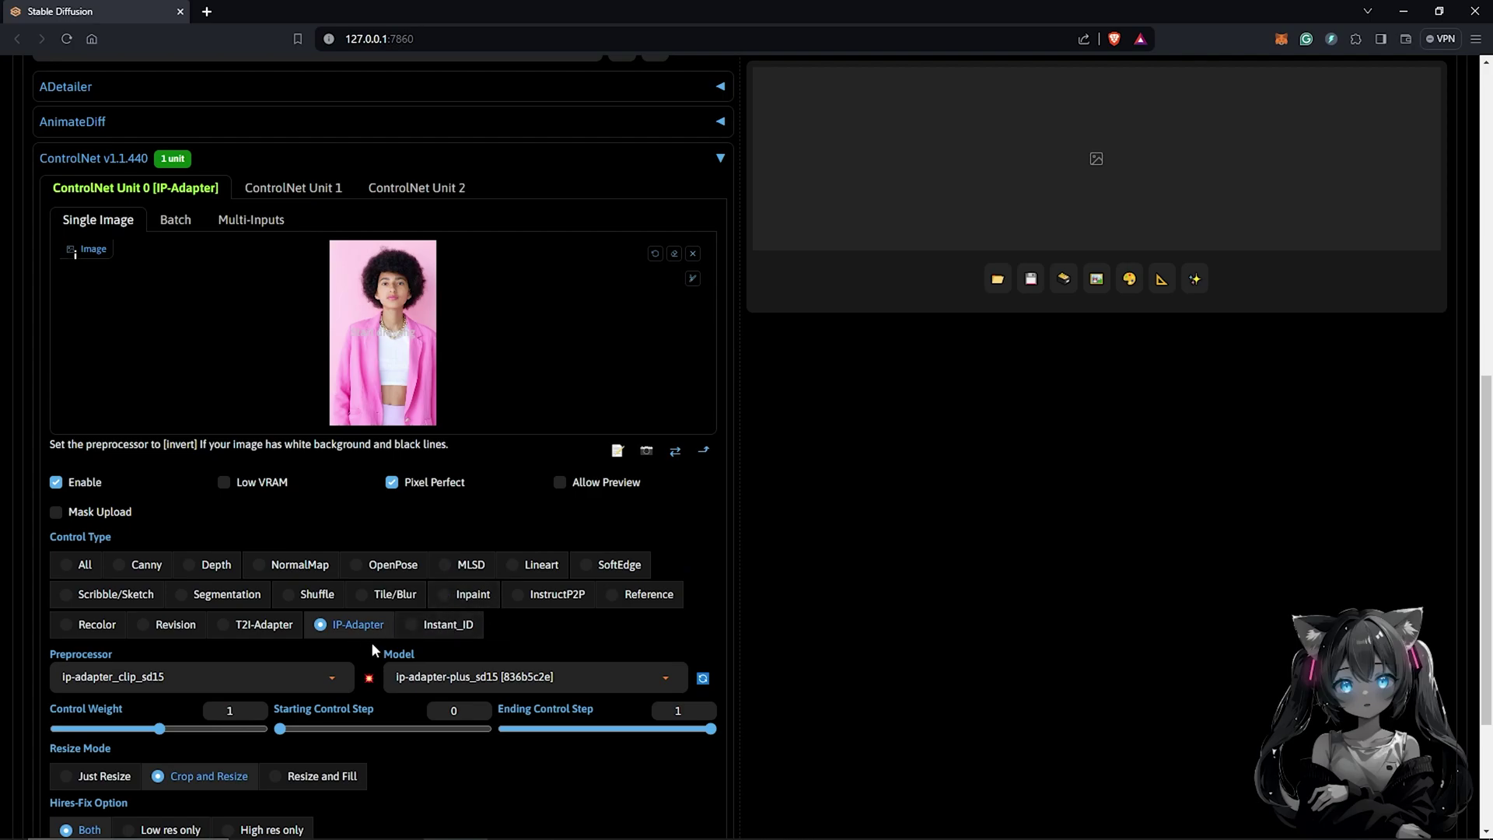
pyautogui.scroll(-3, 371, 641)
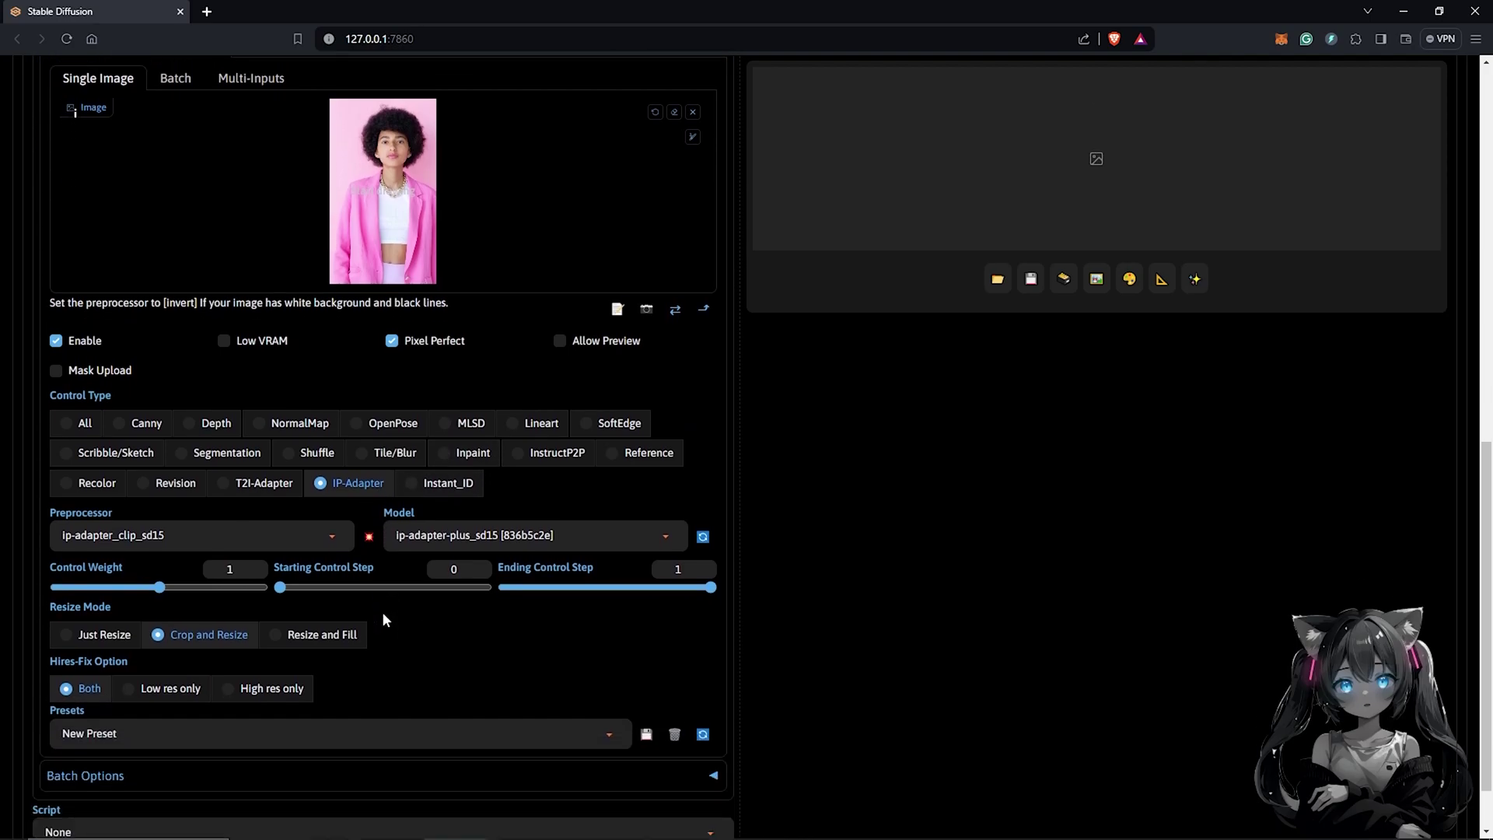
# Add an X/Y/Z plot with X as Checkpoint name: helloyoung25d_V10f, toonyou_beta6, Inkpunk-Diffusion-v2.
pyautogui.click(702, 749)
pyautogui.click(75, 677)
pyautogui.scroll(-3, 228, 749)
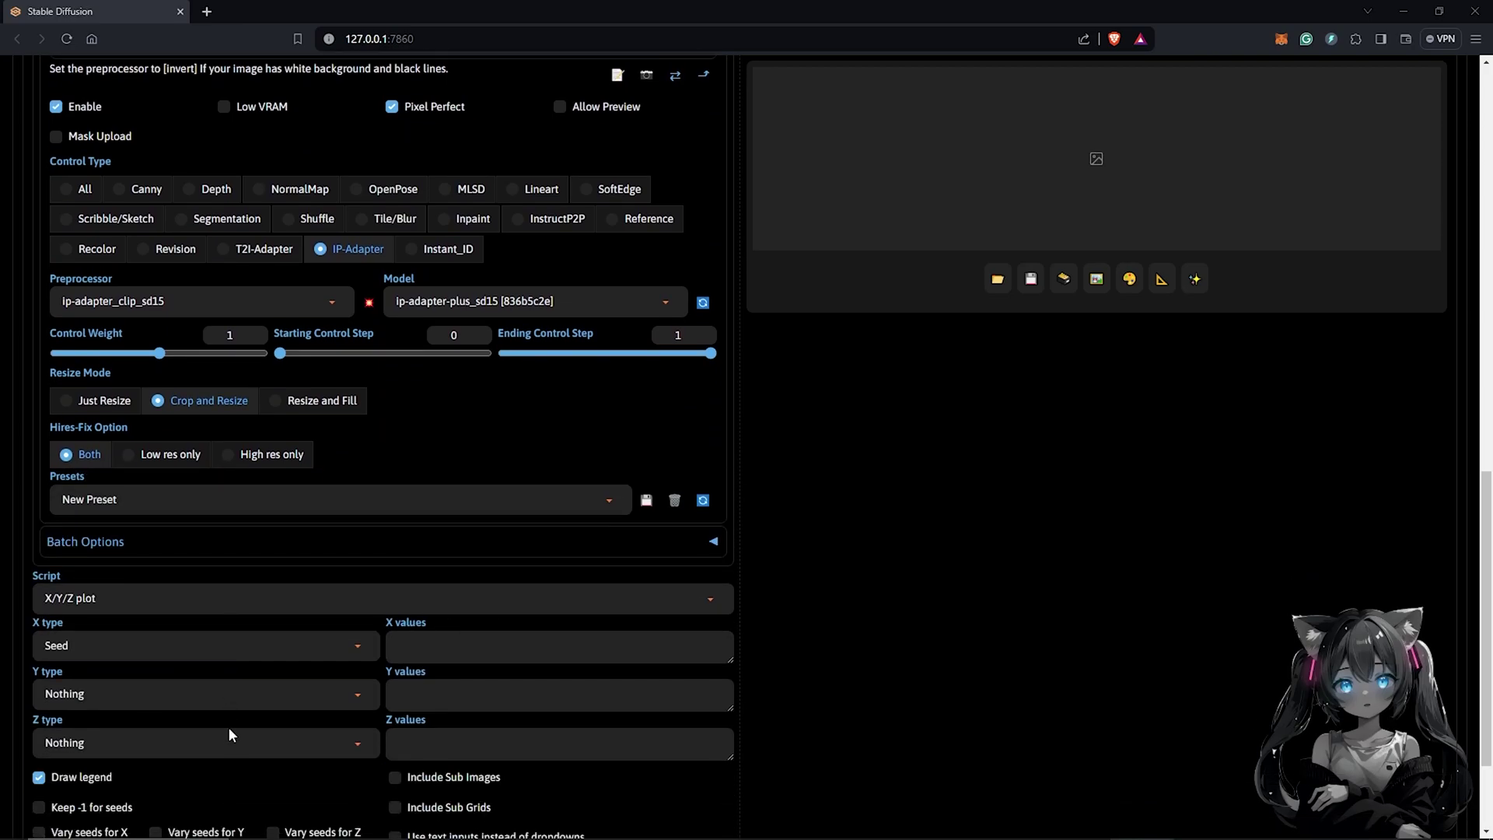
pyautogui.click(356, 565)
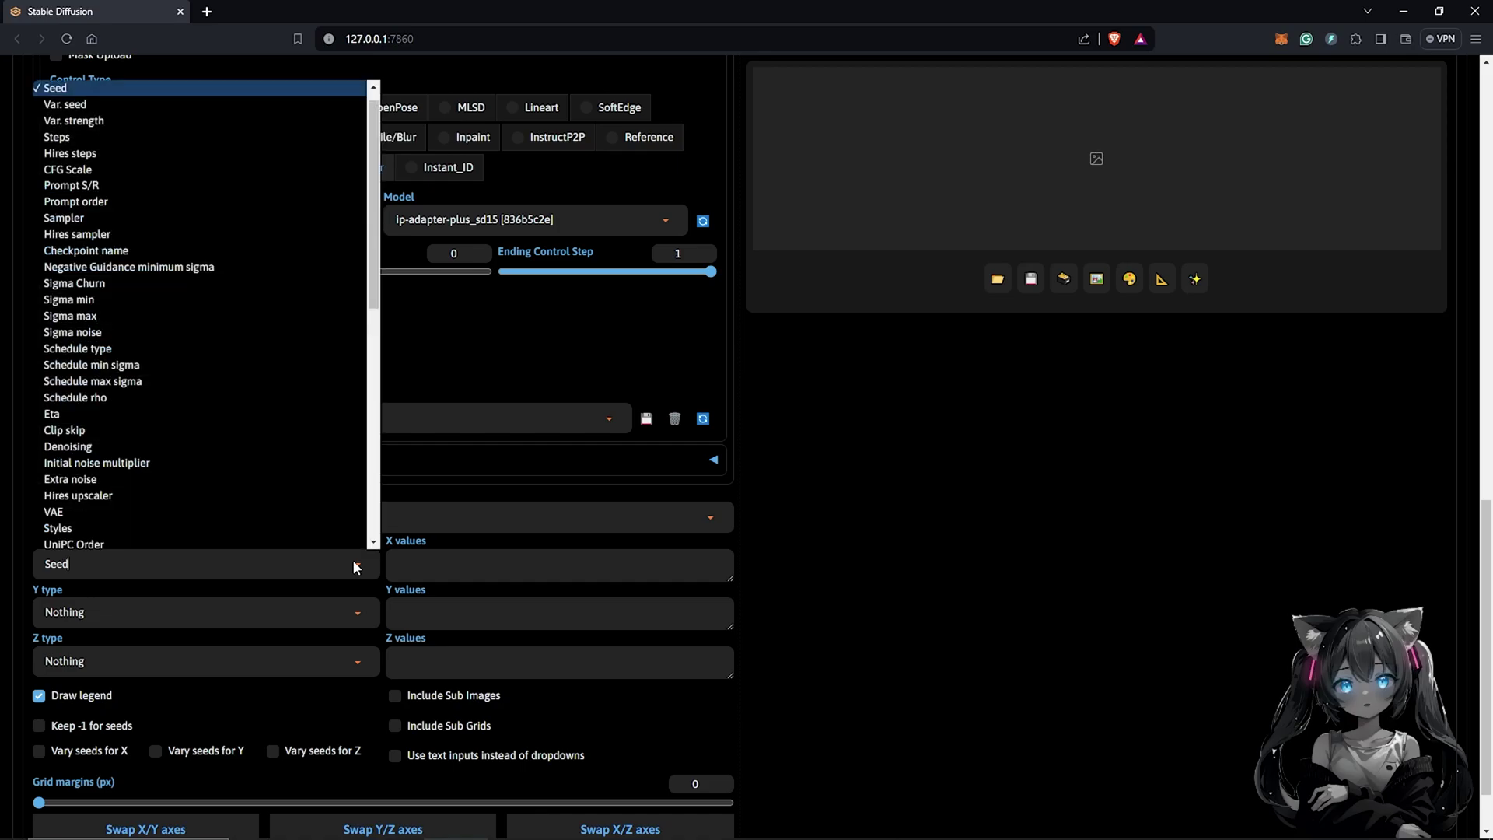
pyautogui.click(170, 253)
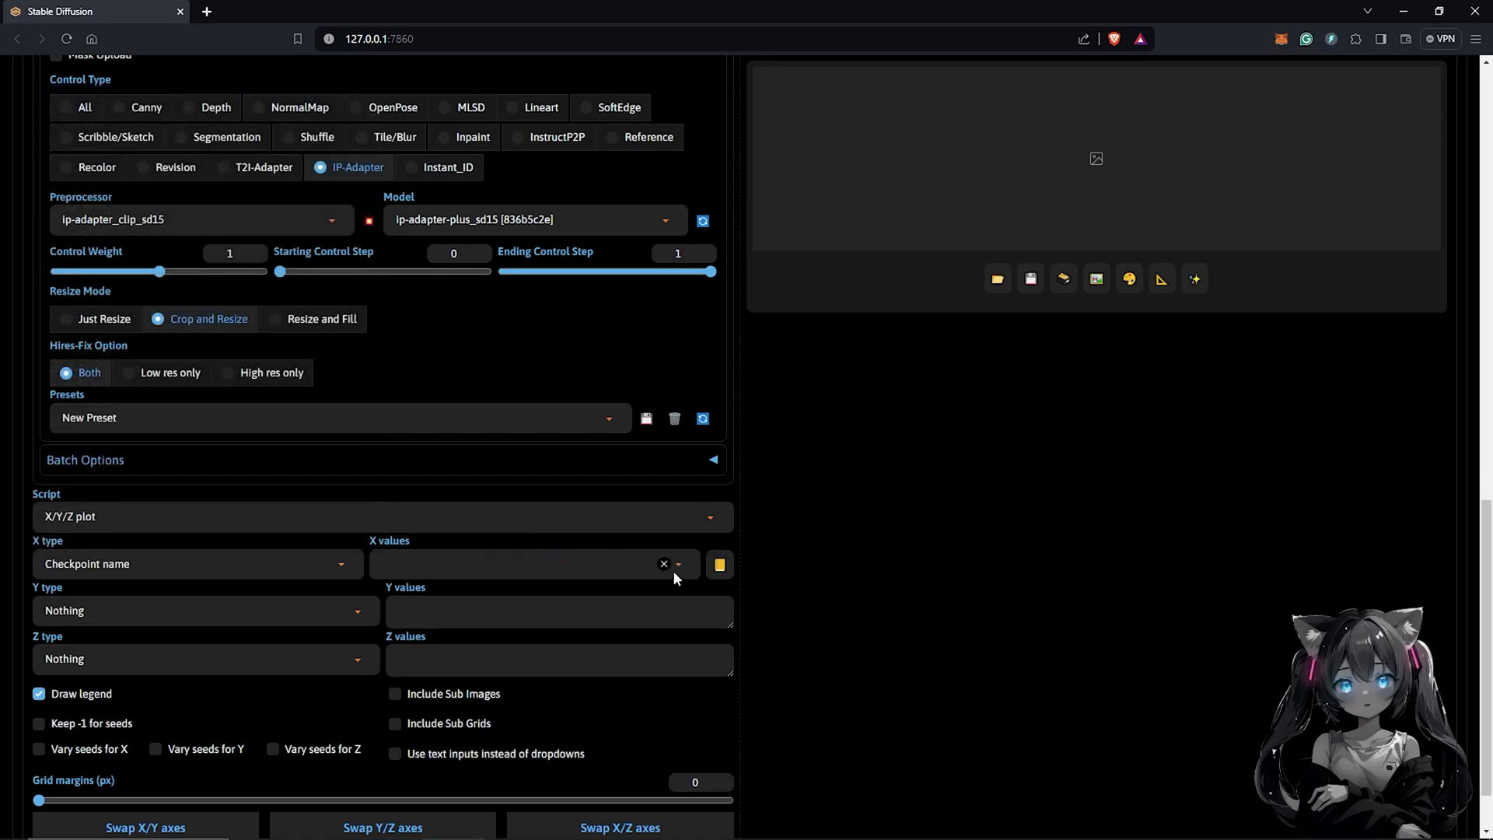
pyautogui.click(675, 563)
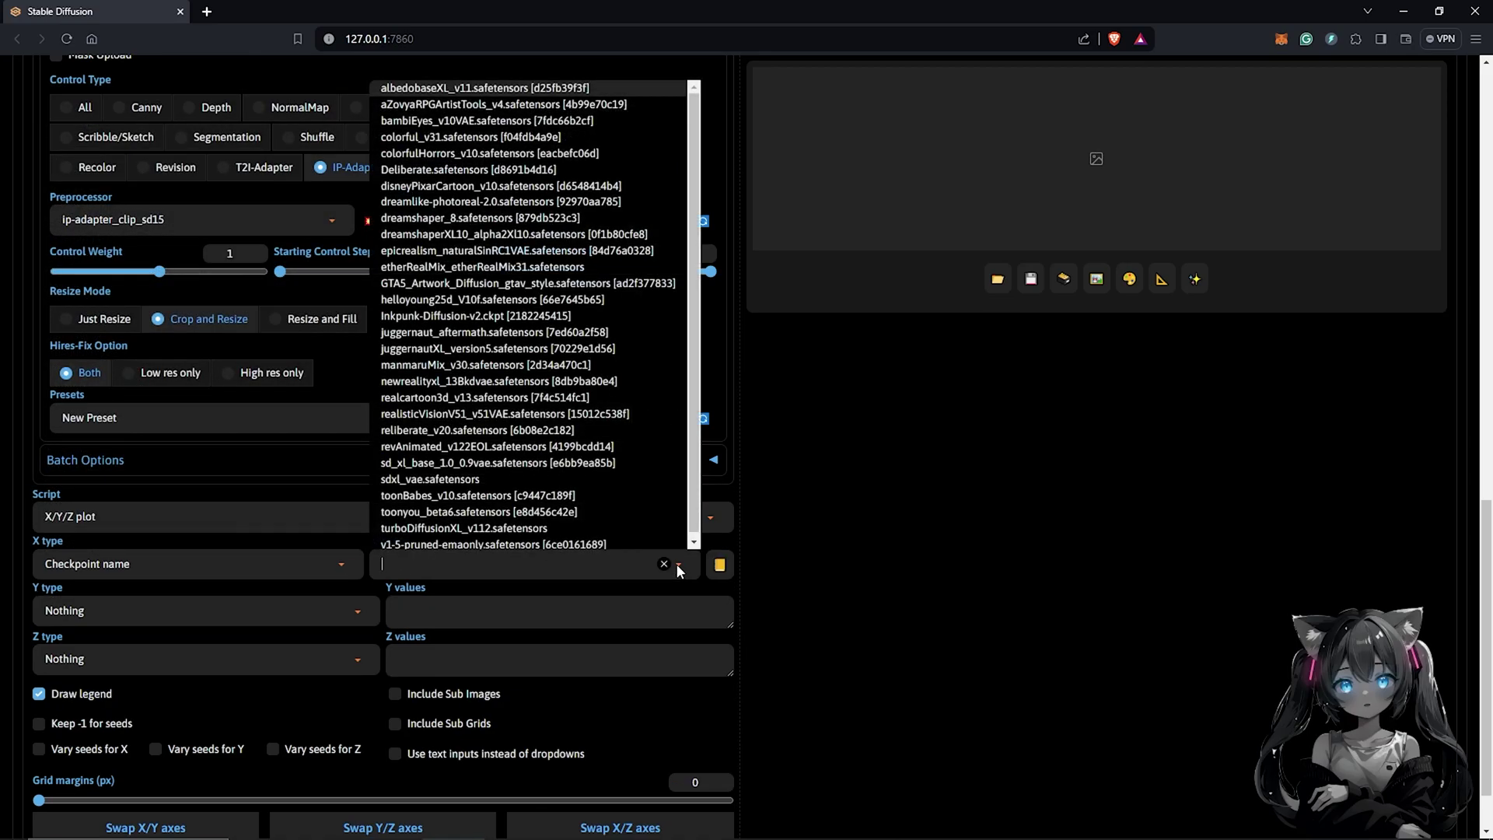
pyautogui.click(456, 302)
pyautogui.click(435, 513)
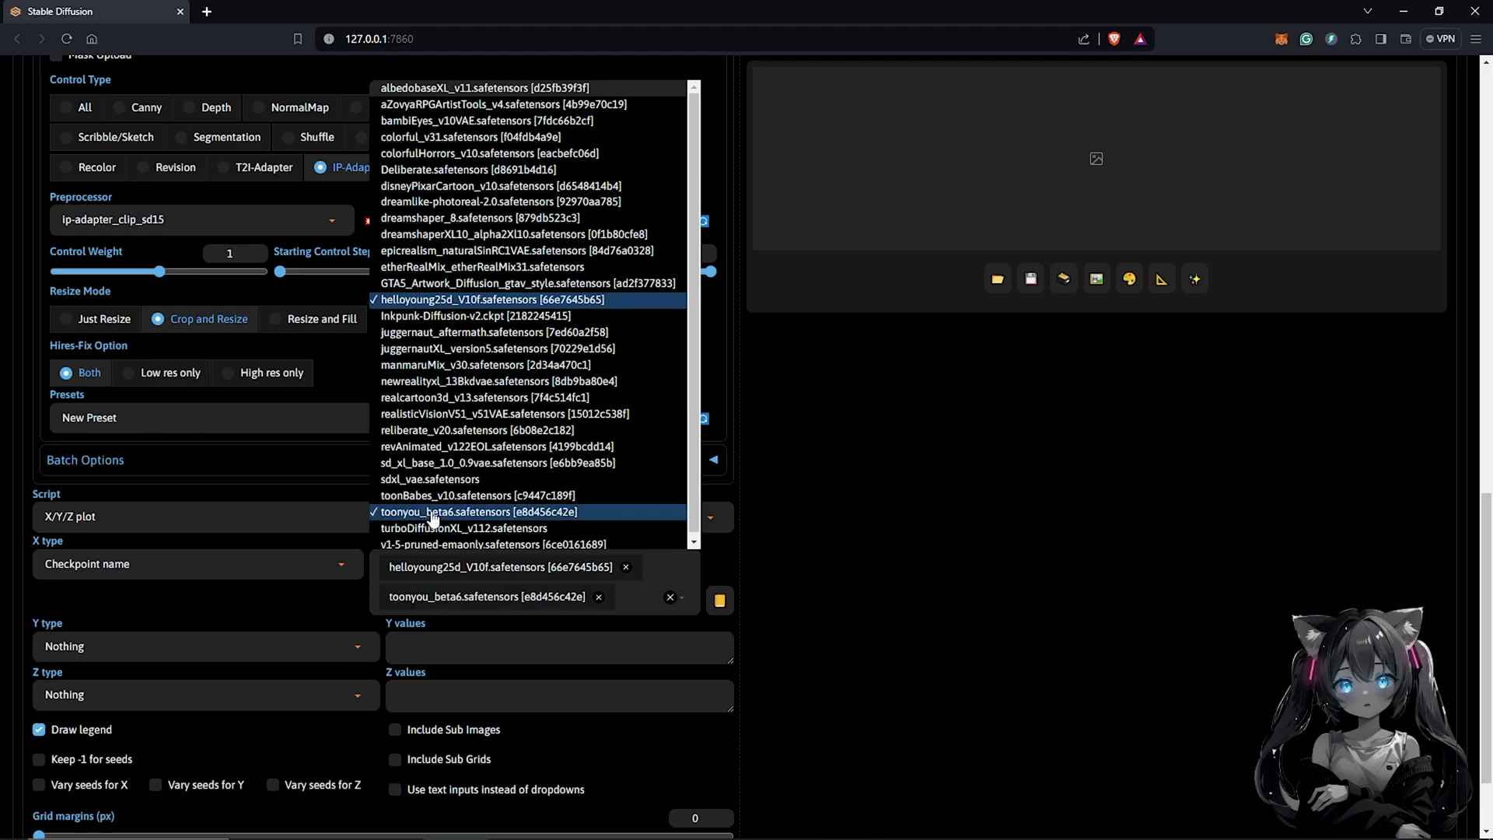
pyautogui.click(446, 317)
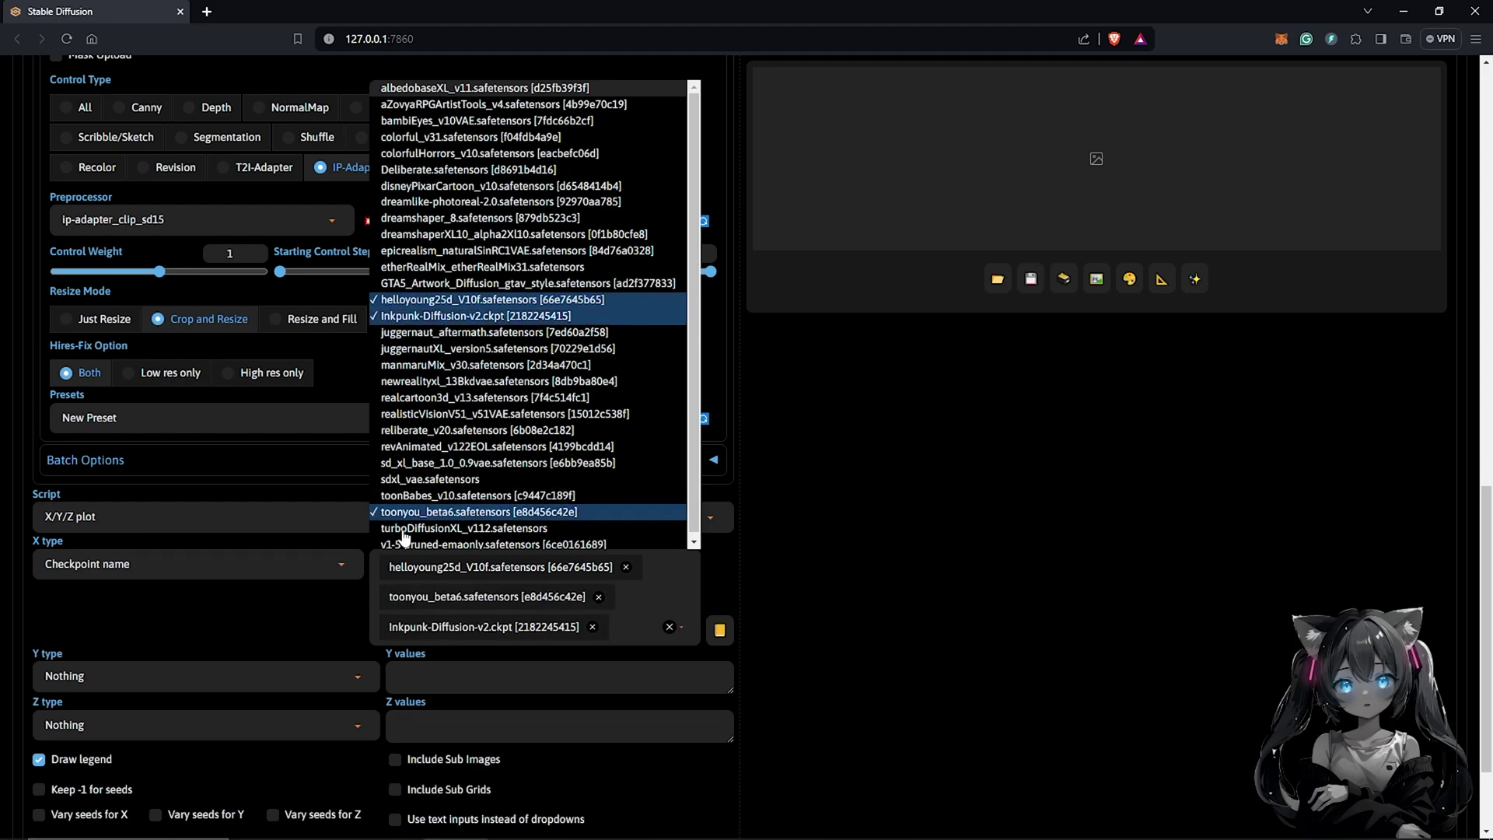
pyautogui.click(355, 604)
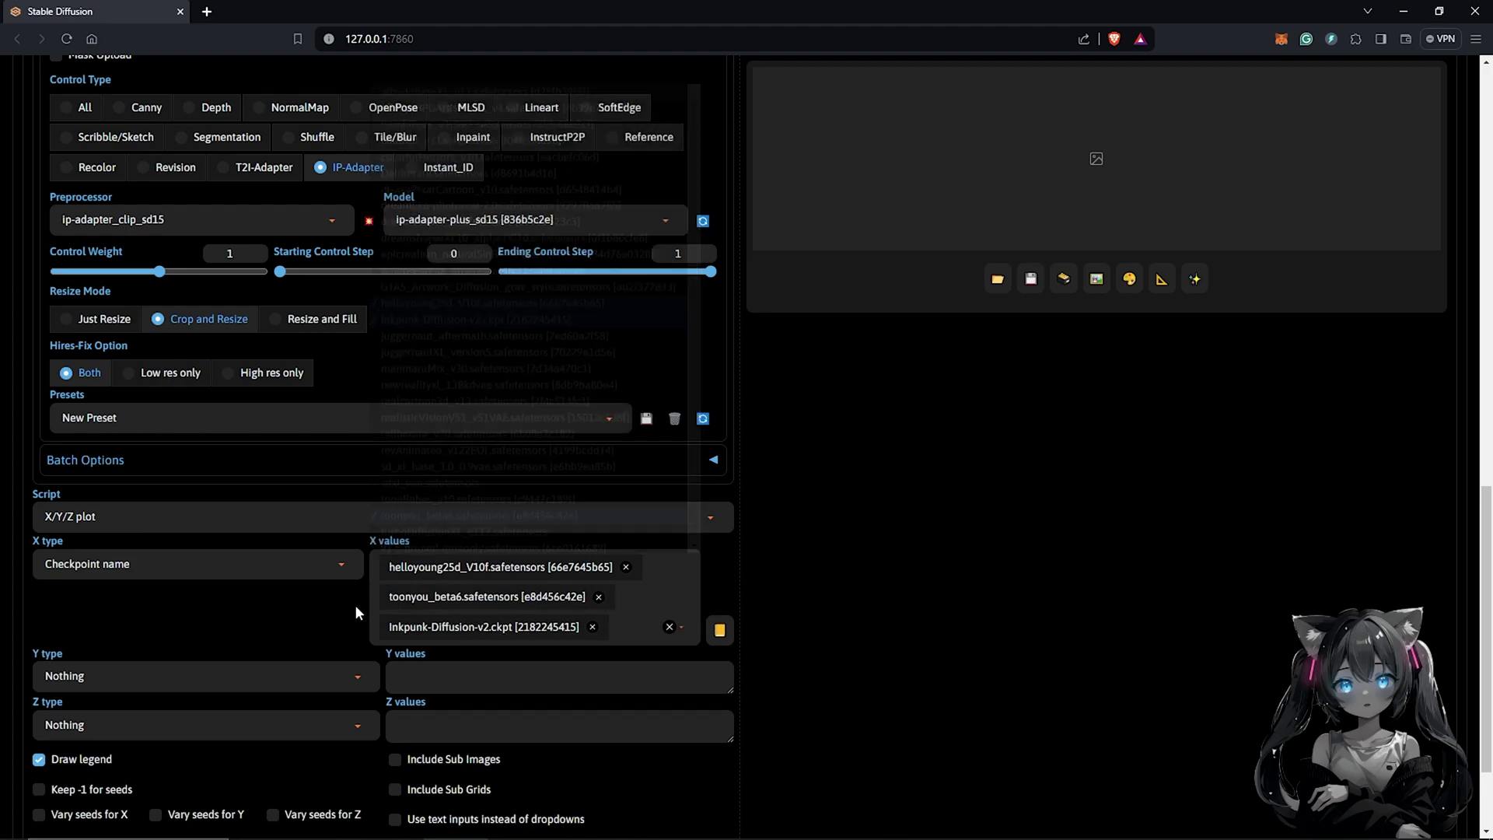
# Set the Y axis to Sampler with DPM++ SDE Karras and Euler a.
pyautogui.click(354, 679)
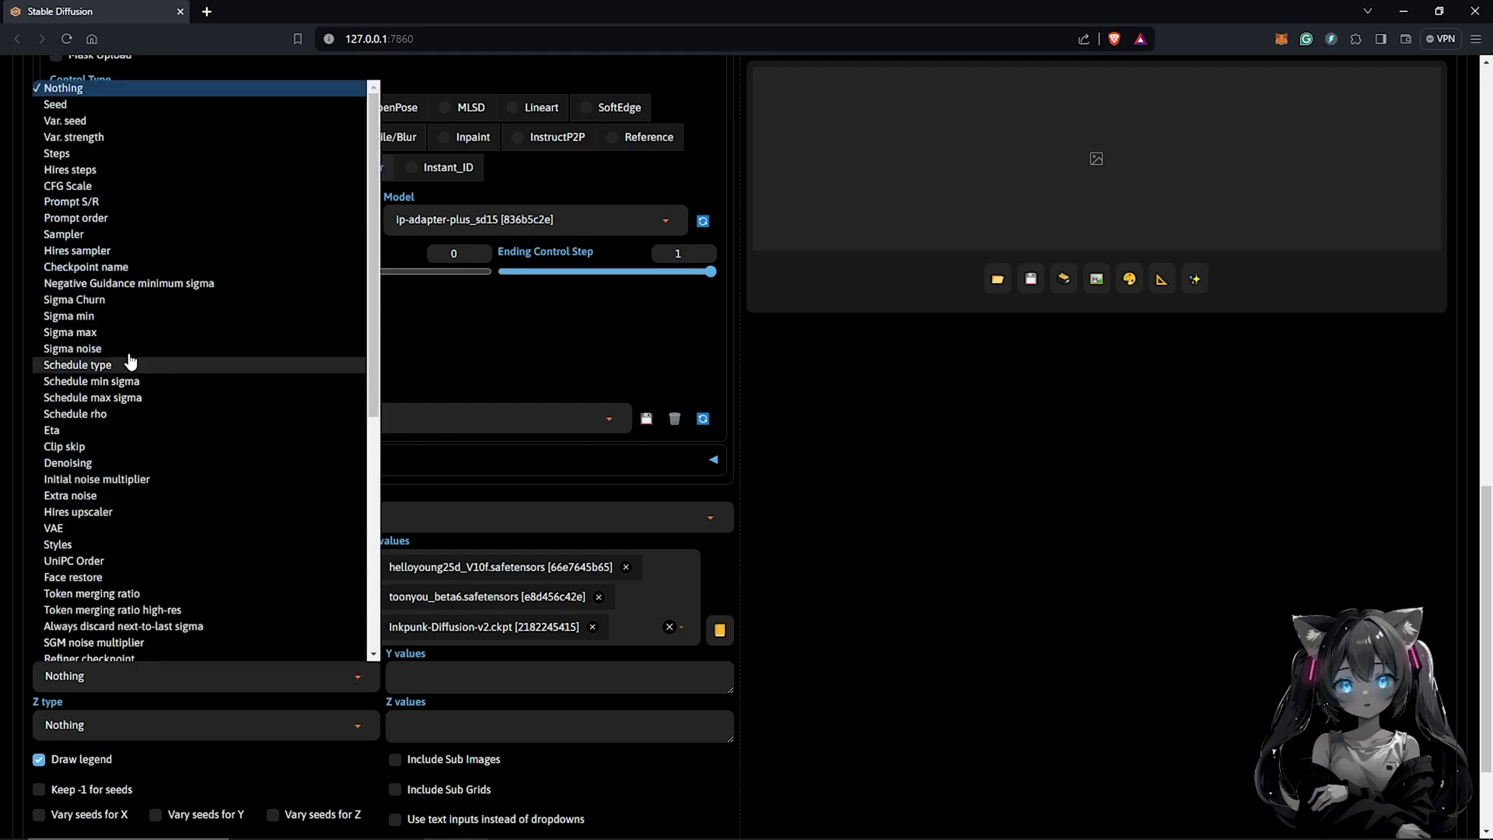
pyautogui.click(118, 237)
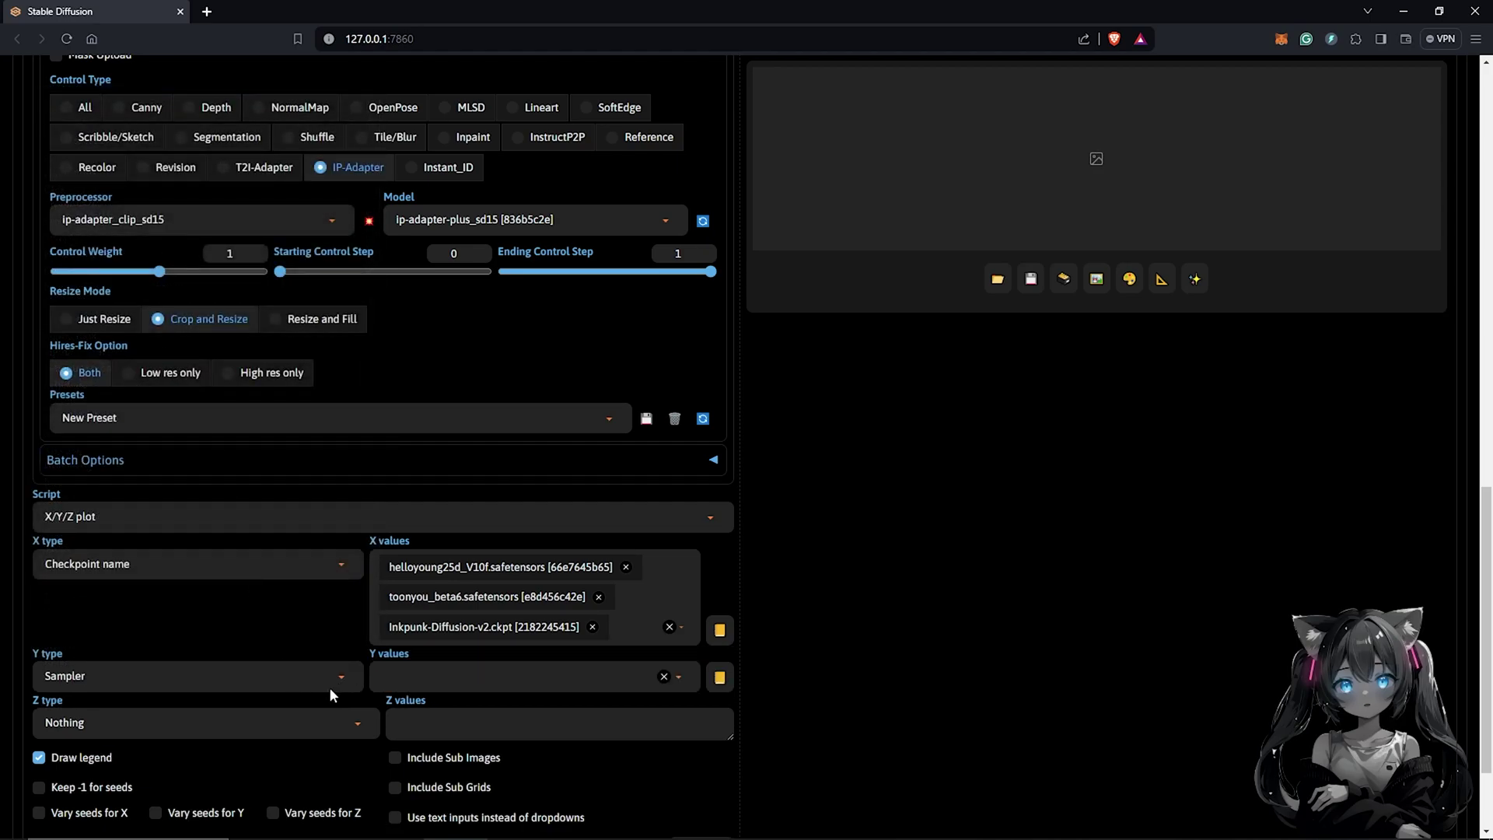
pyautogui.click(675, 677)
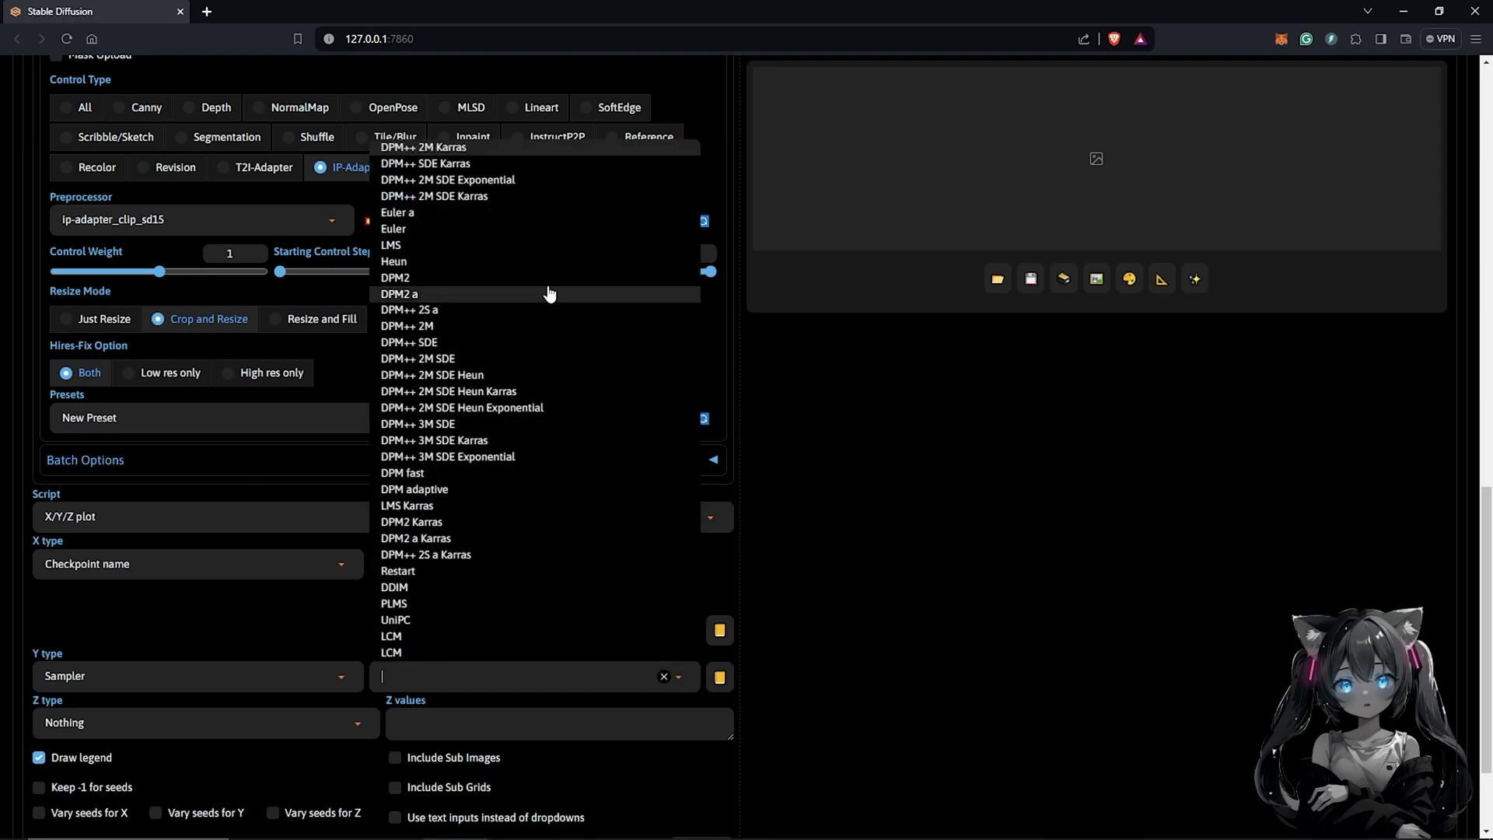
pyautogui.click(452, 165)
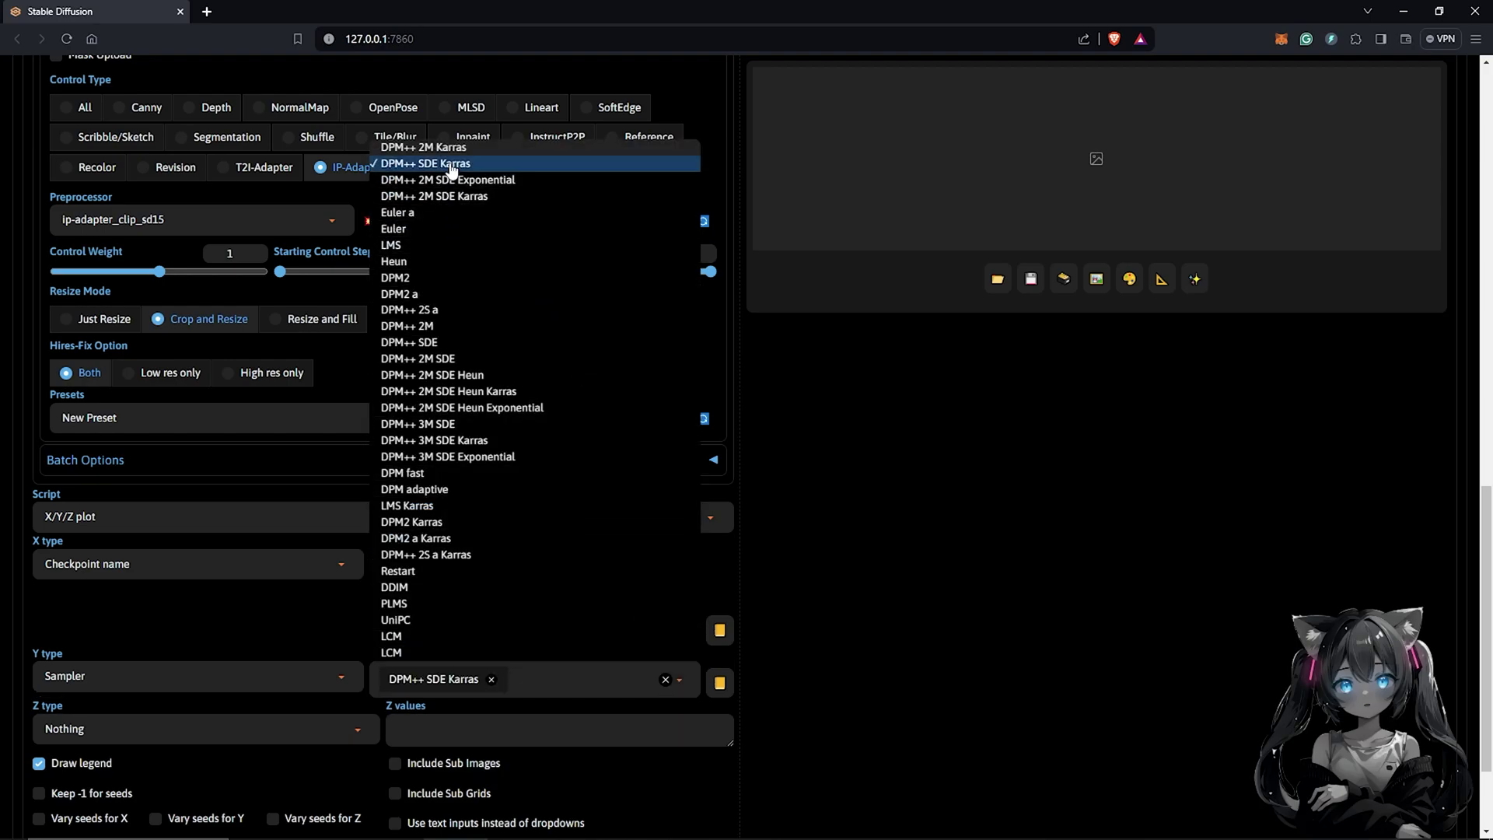
pyautogui.click(436, 213)
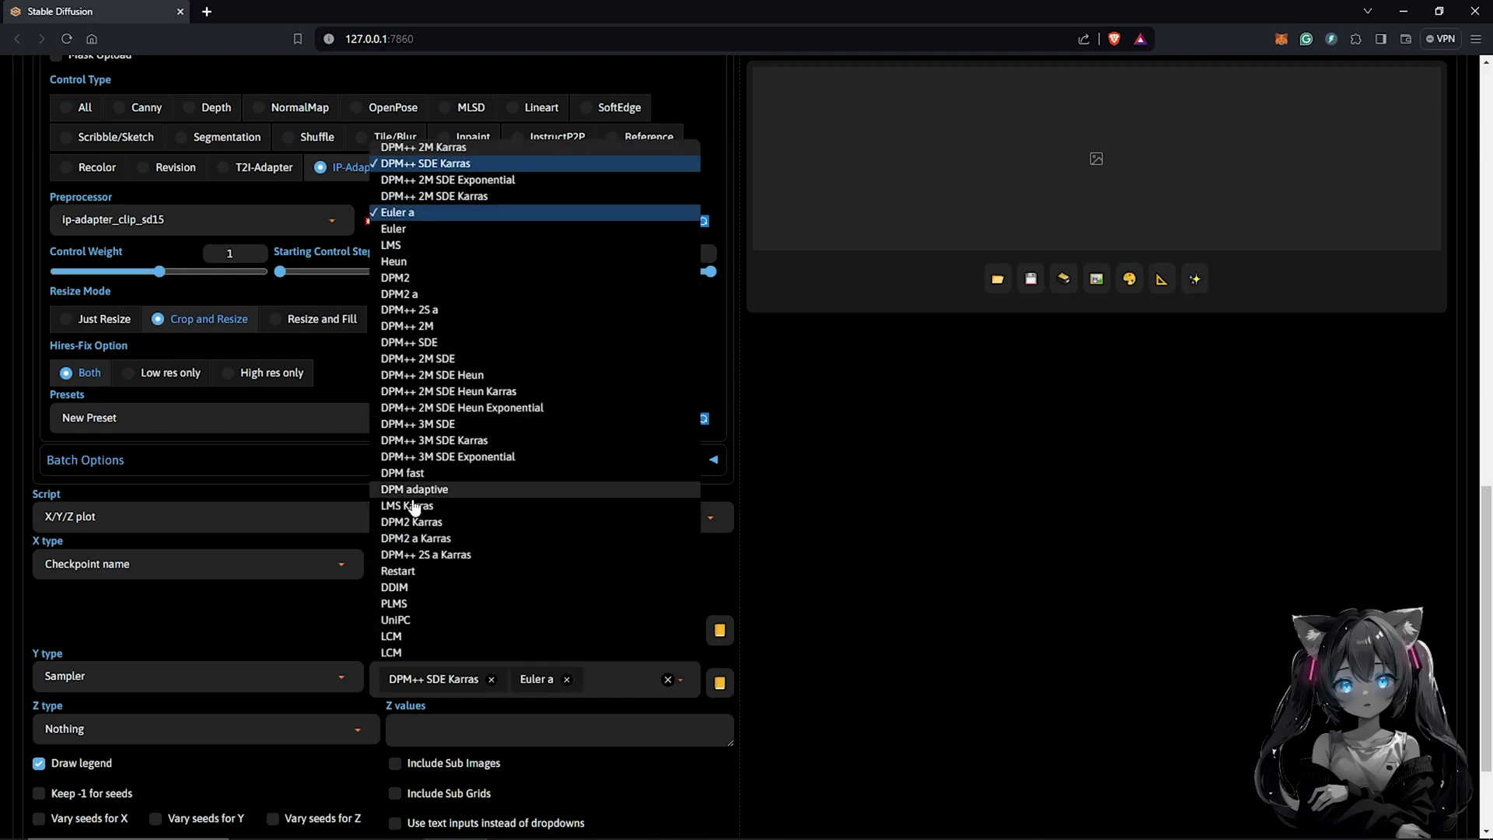
pyautogui.click(358, 634)
pyautogui.scroll(4, 360, 650)
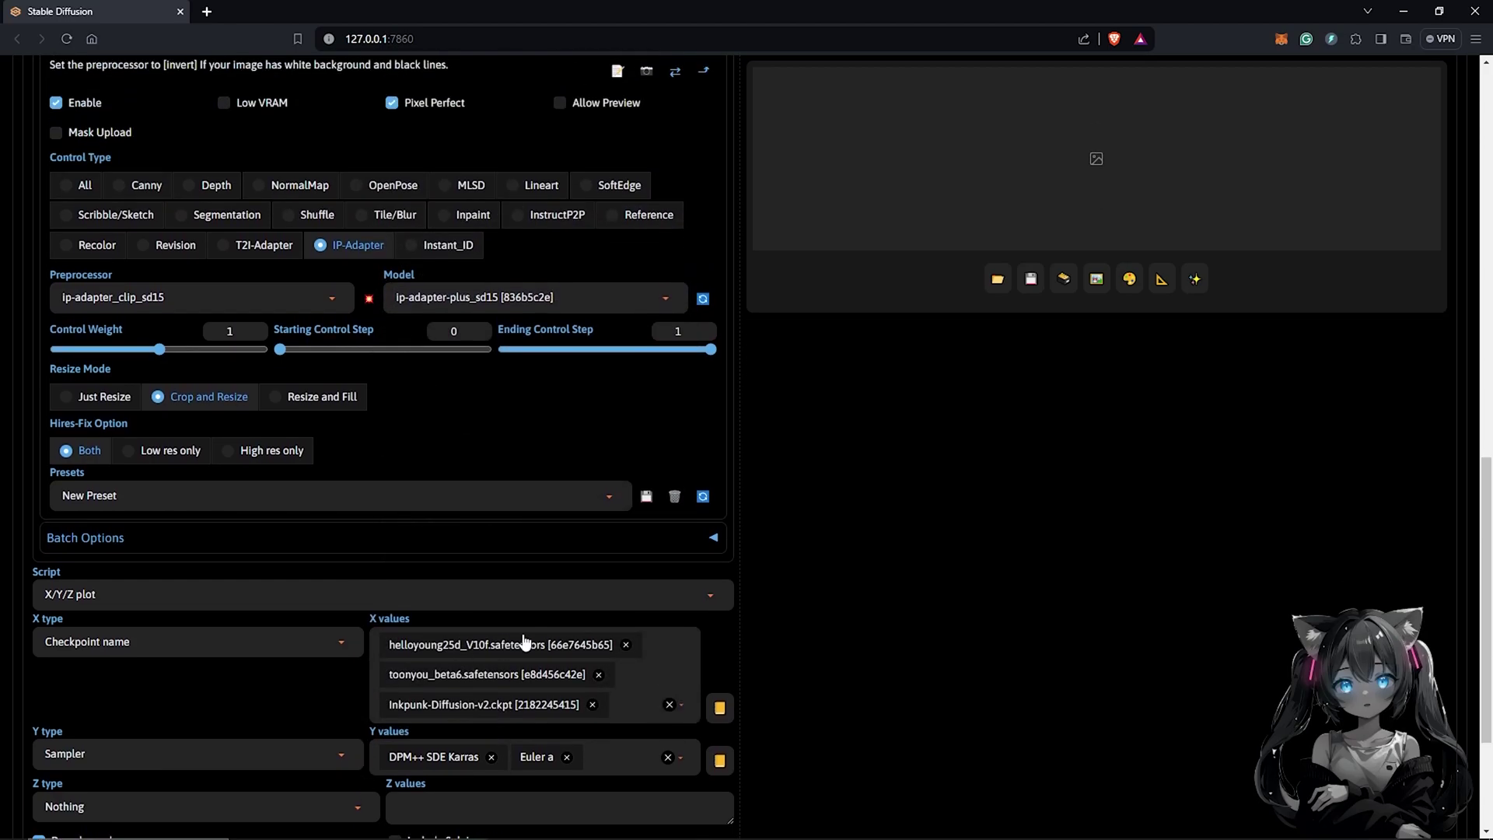
pyautogui.scroll(10, 749, 625)
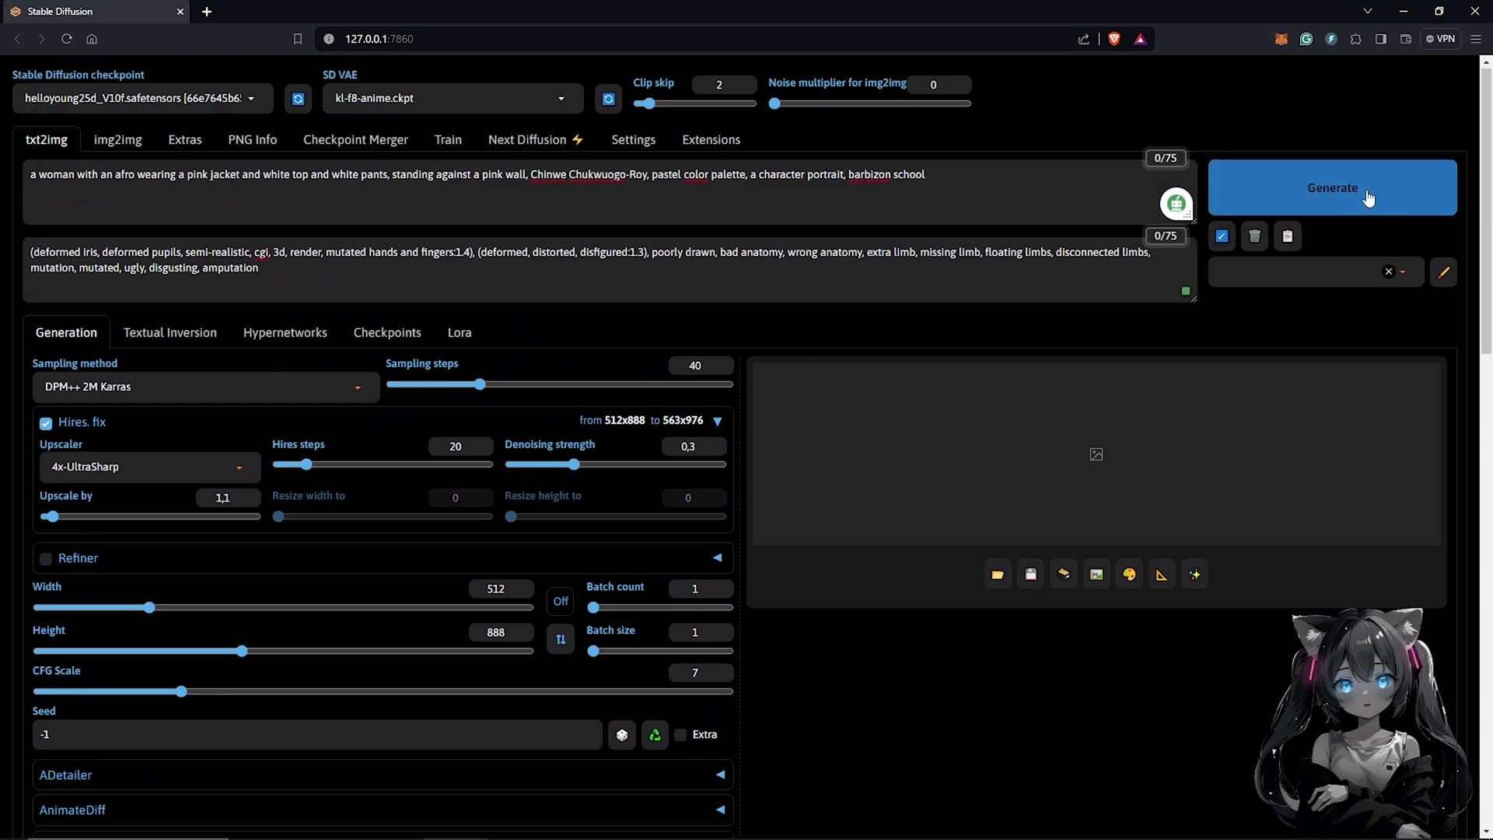
# Generate the three-checkpoint by two-sampler grid of portraits and view it full size.
pyautogui.click(1367, 199)
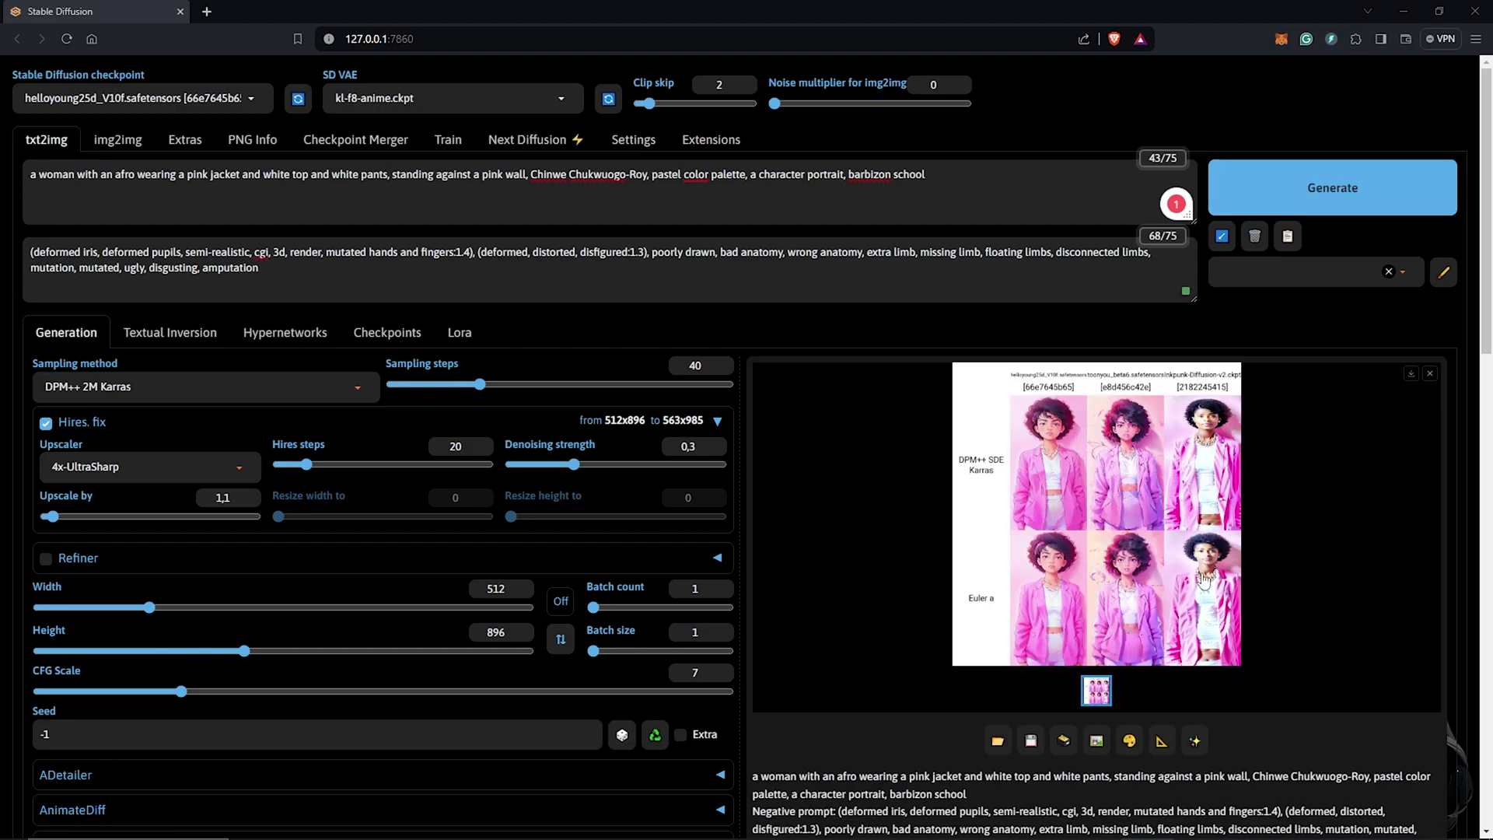
pyautogui.click(1117, 526)
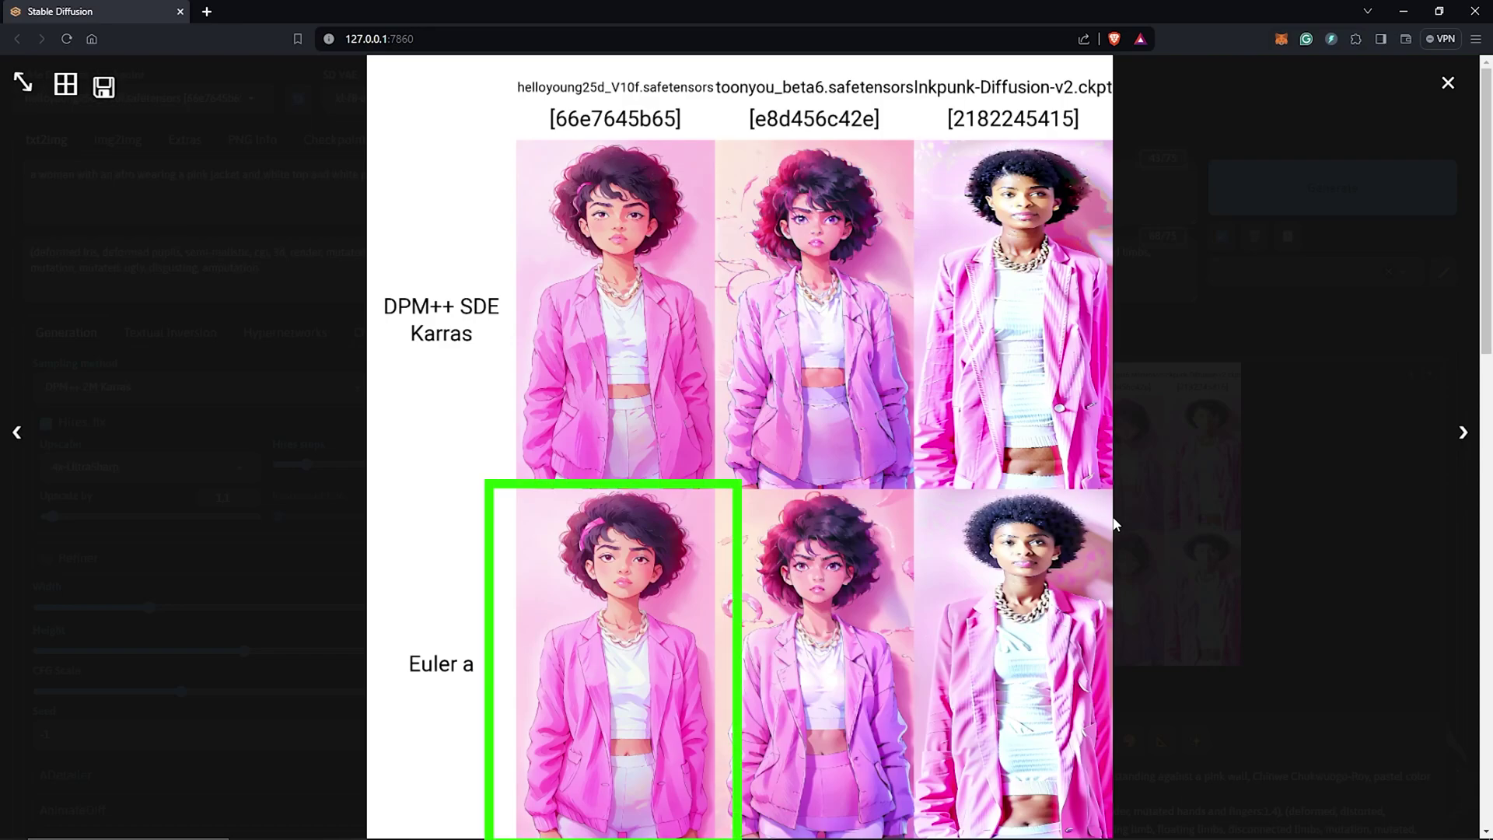
# Close the grid, switch the sampler to Euler a, and generate a new single portrait.
pyautogui.click(1374, 632)
pyautogui.click(224, 98)
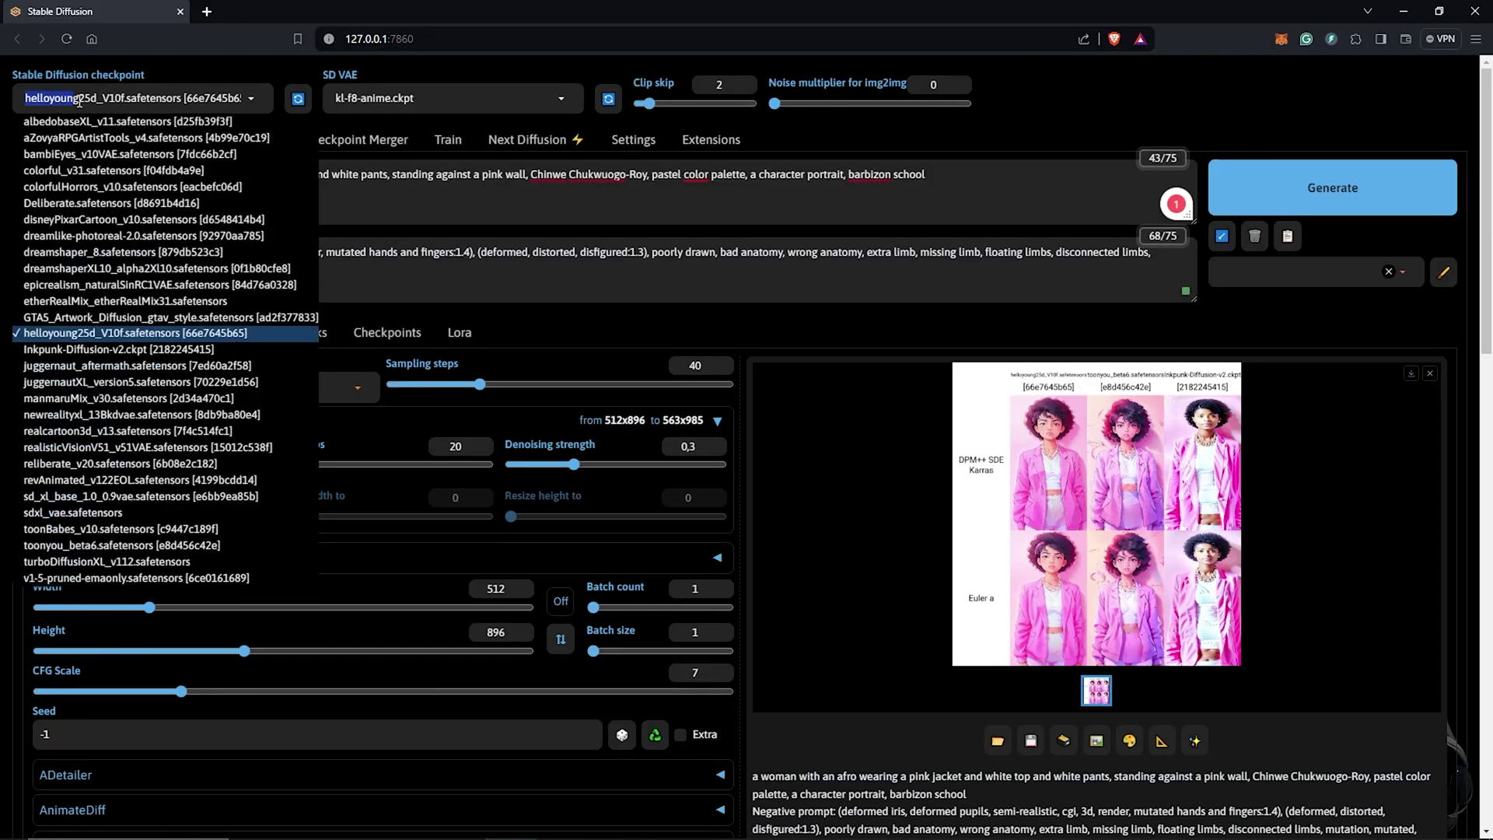
pyautogui.click(1007, 102)
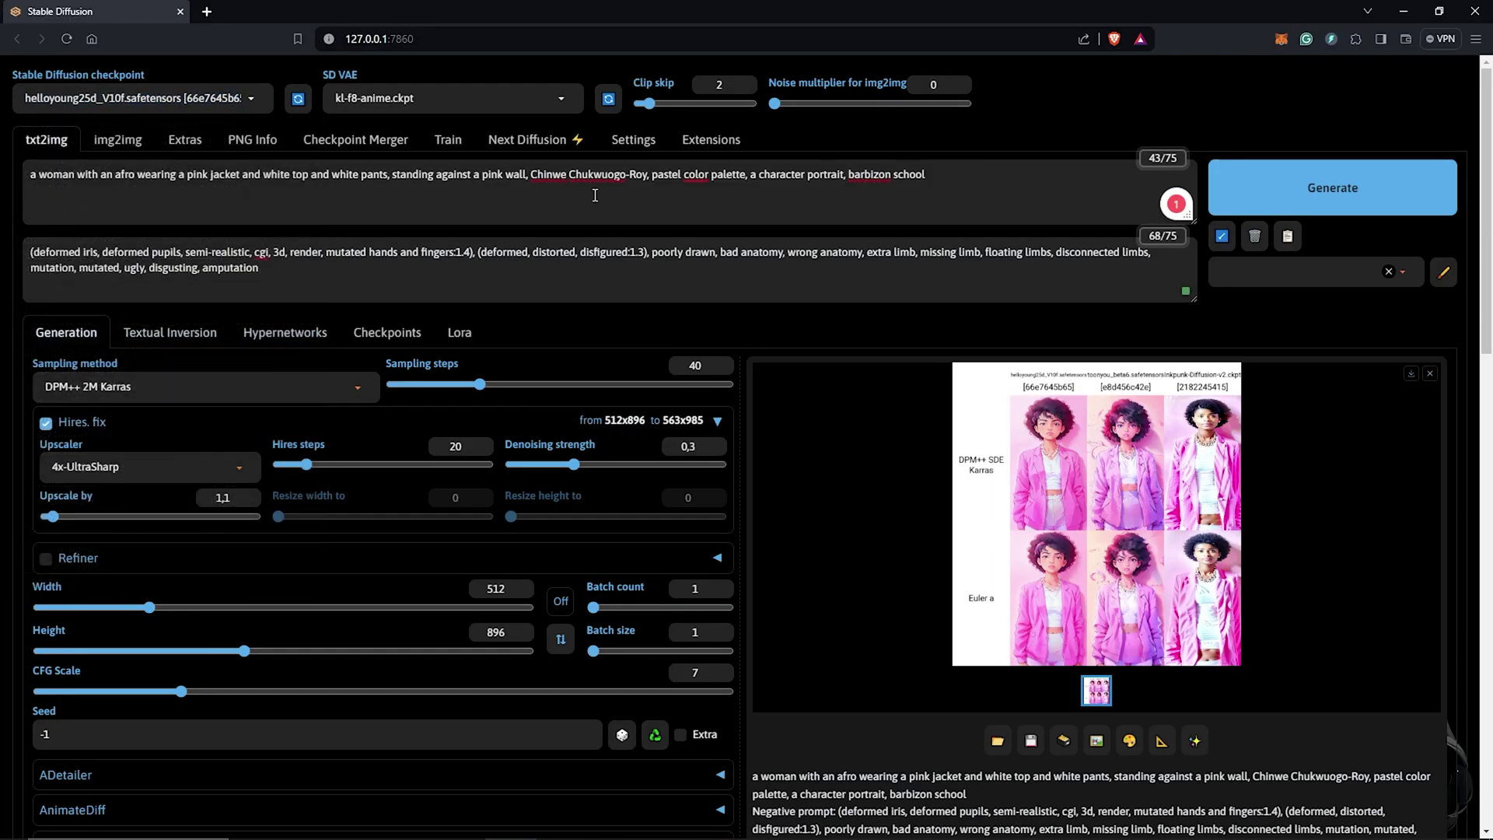
pyautogui.click(361, 393)
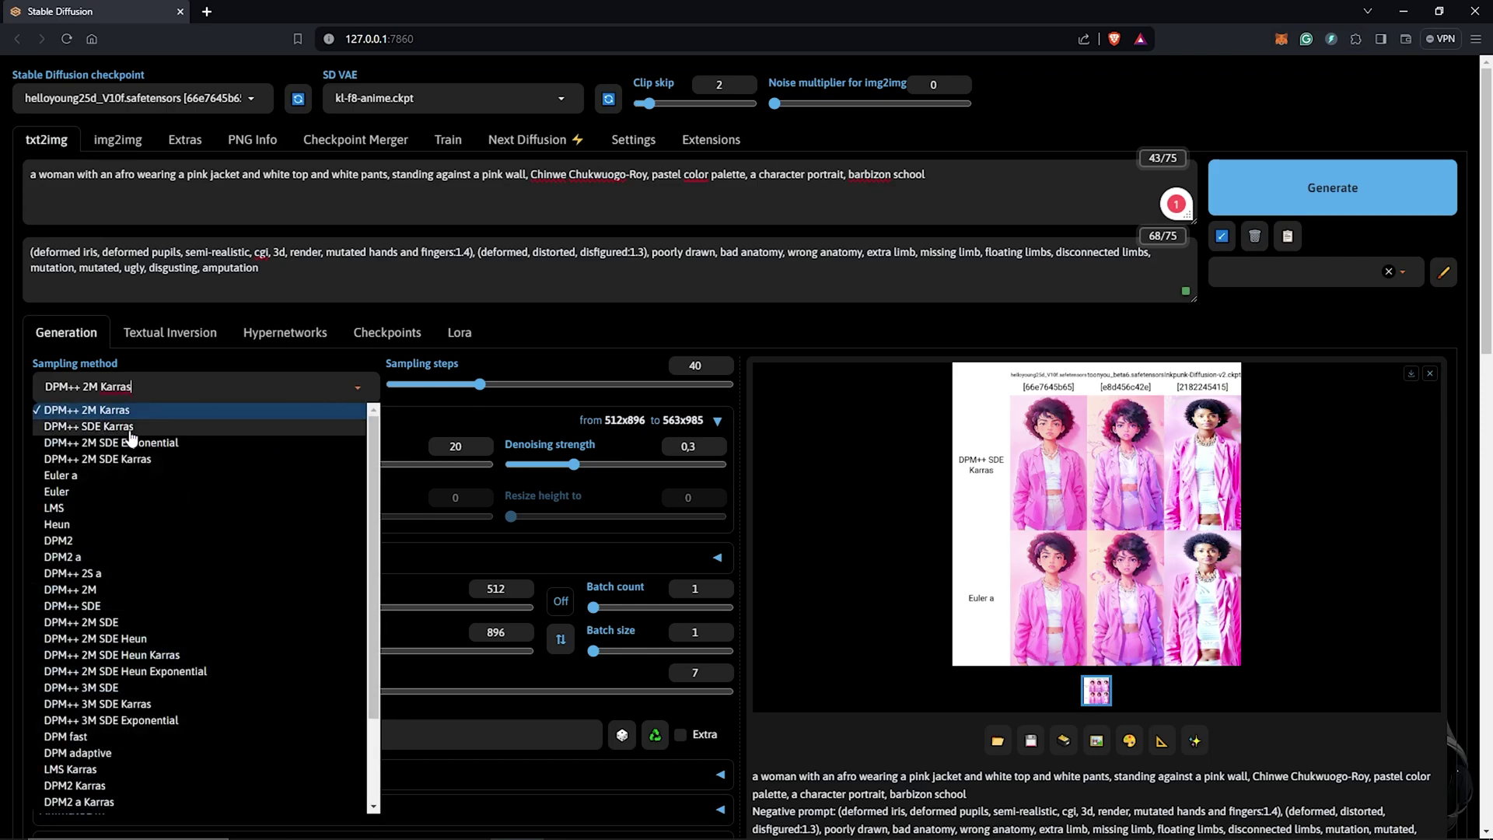
pyautogui.click(109, 469)
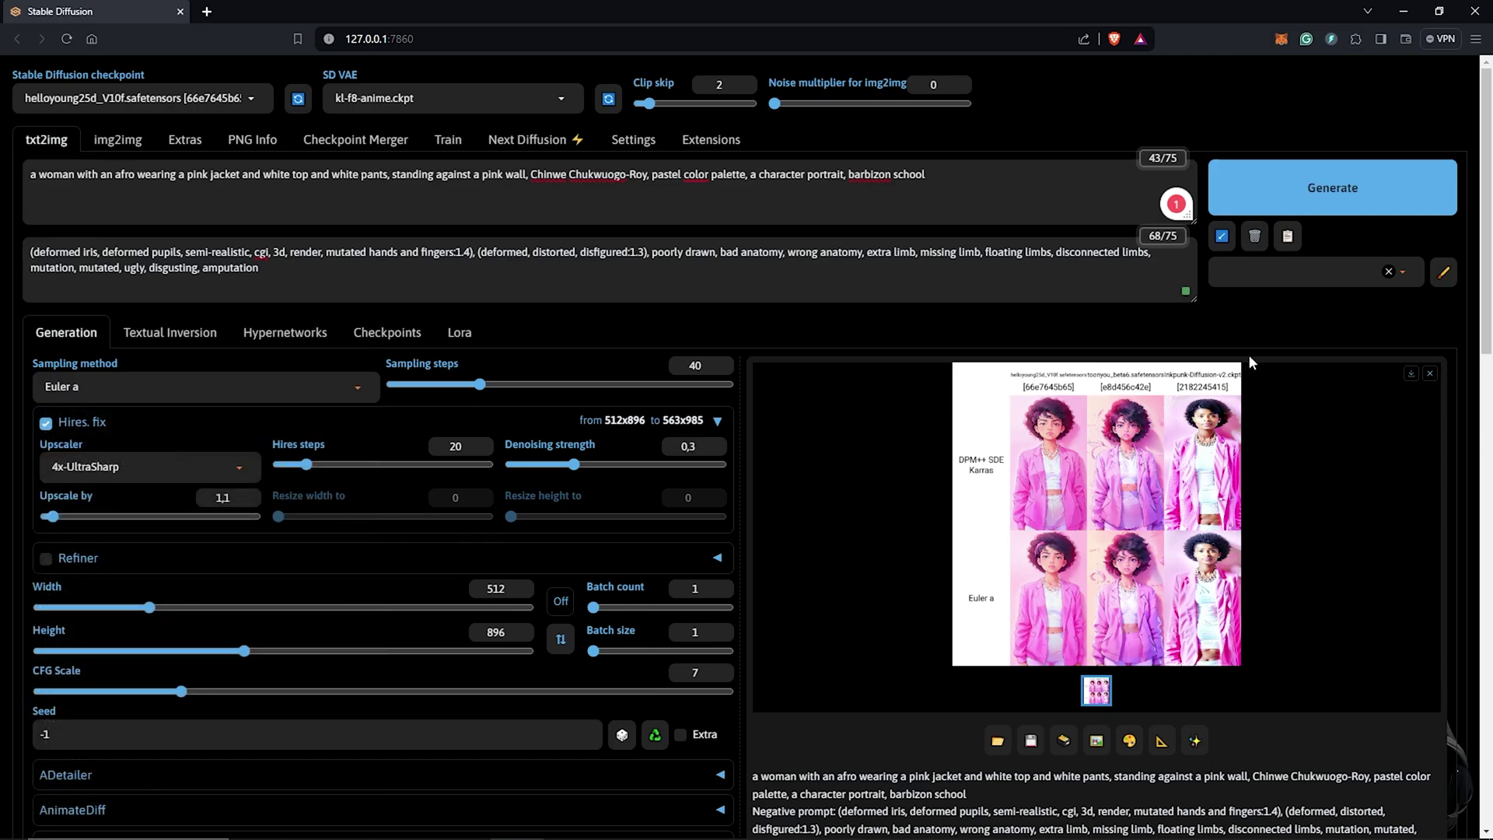
pyautogui.click(1335, 199)
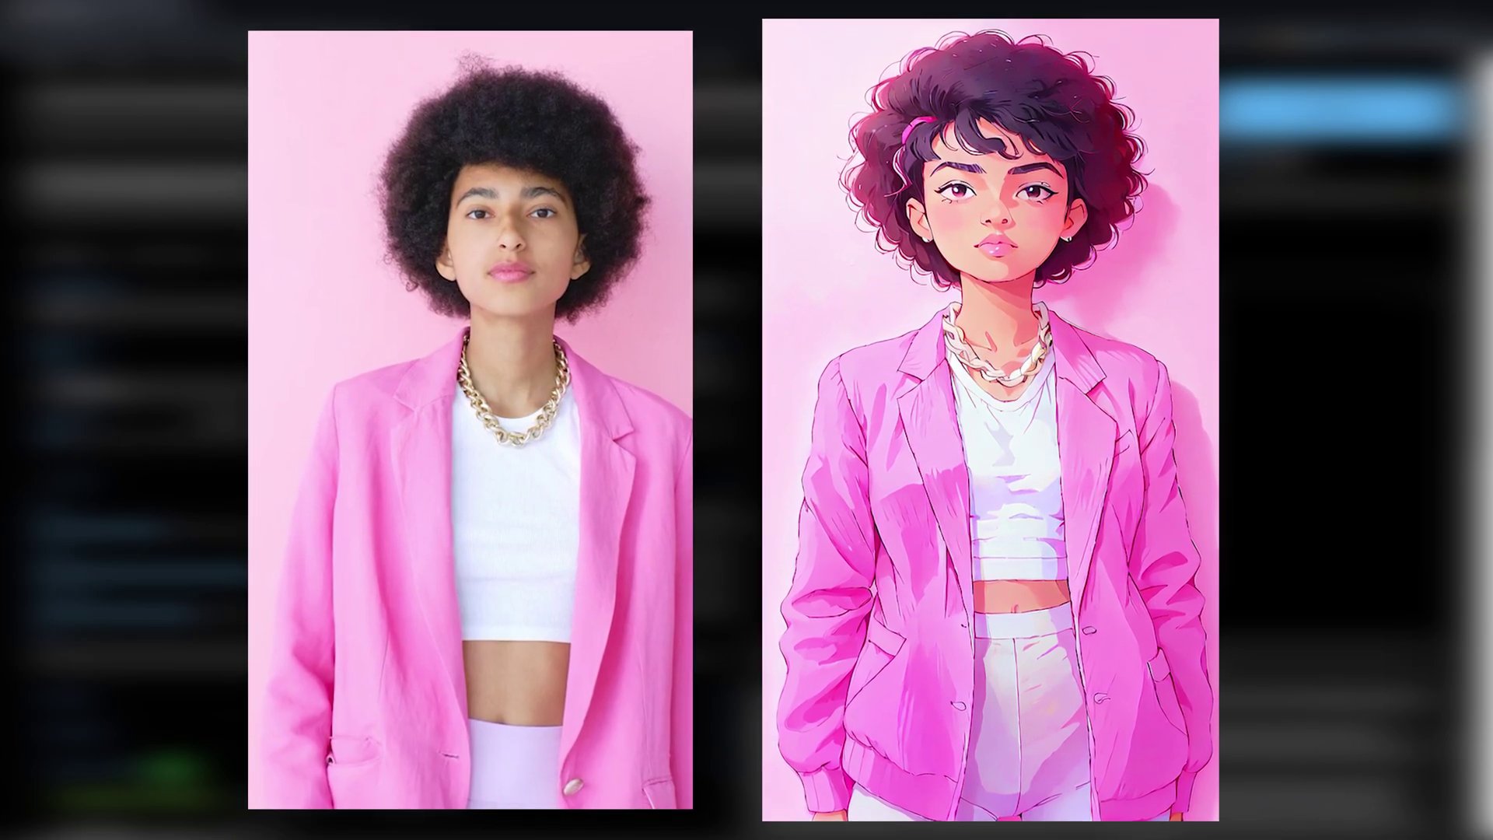
pyautogui.scroll(-9, 743, 512)
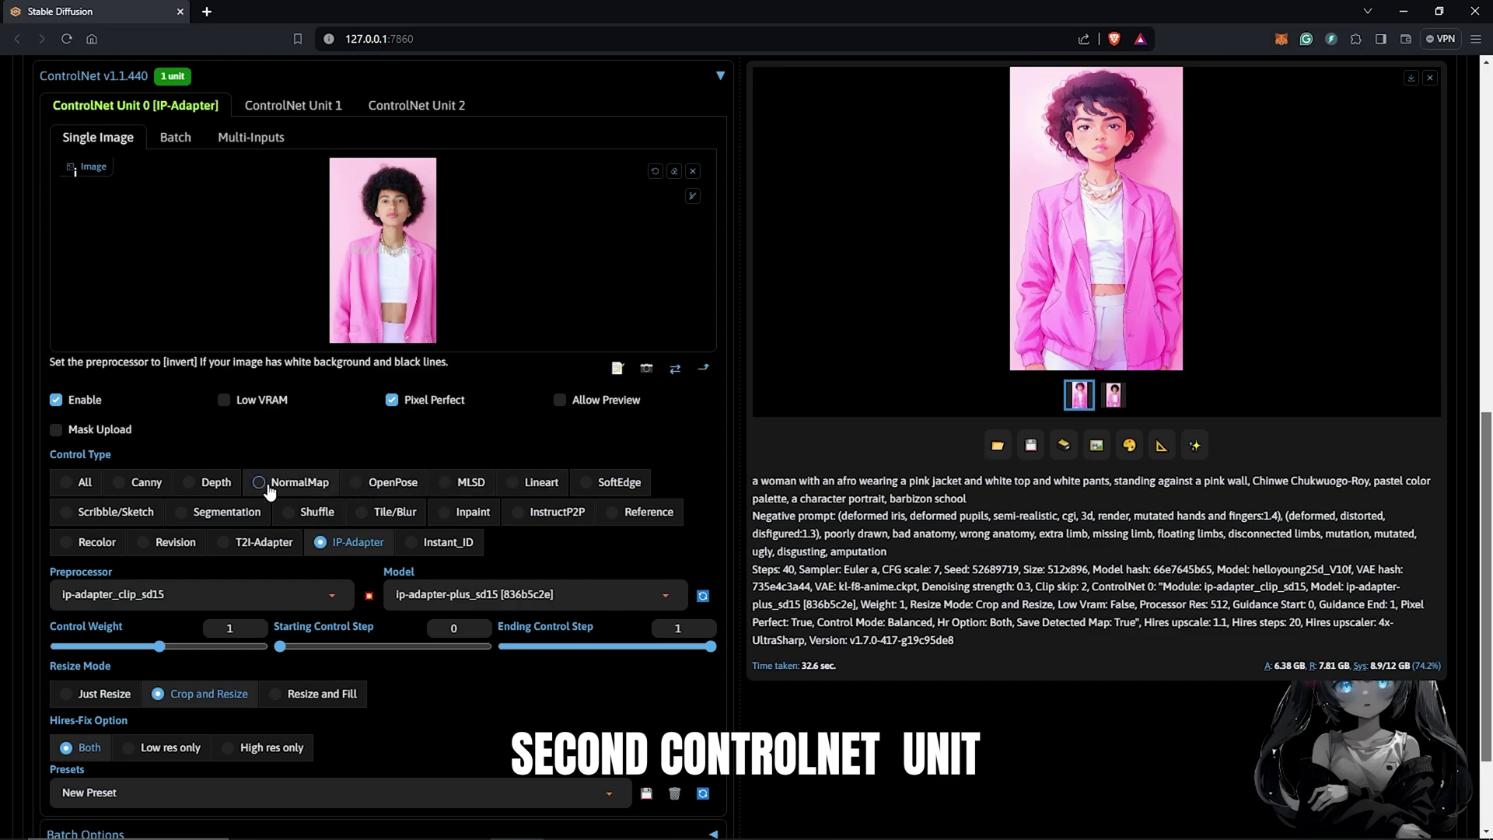
# Set Unit 0 to Depth with depth_zoe and control_v11f1p_sd15_depth_fp16, and preview the depth map.
pyautogui.click(190, 483)
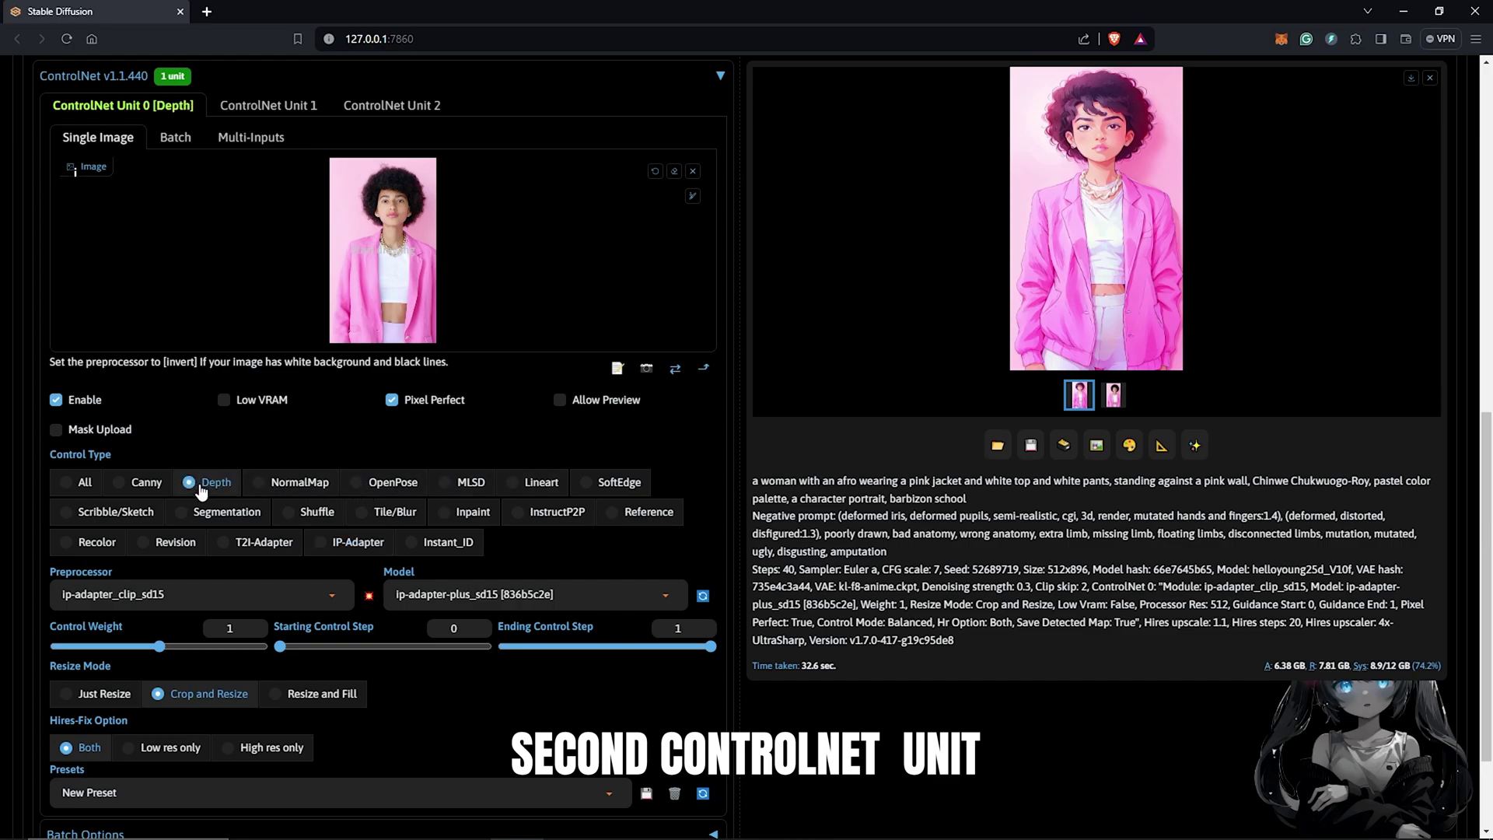
pyautogui.click(329, 590)
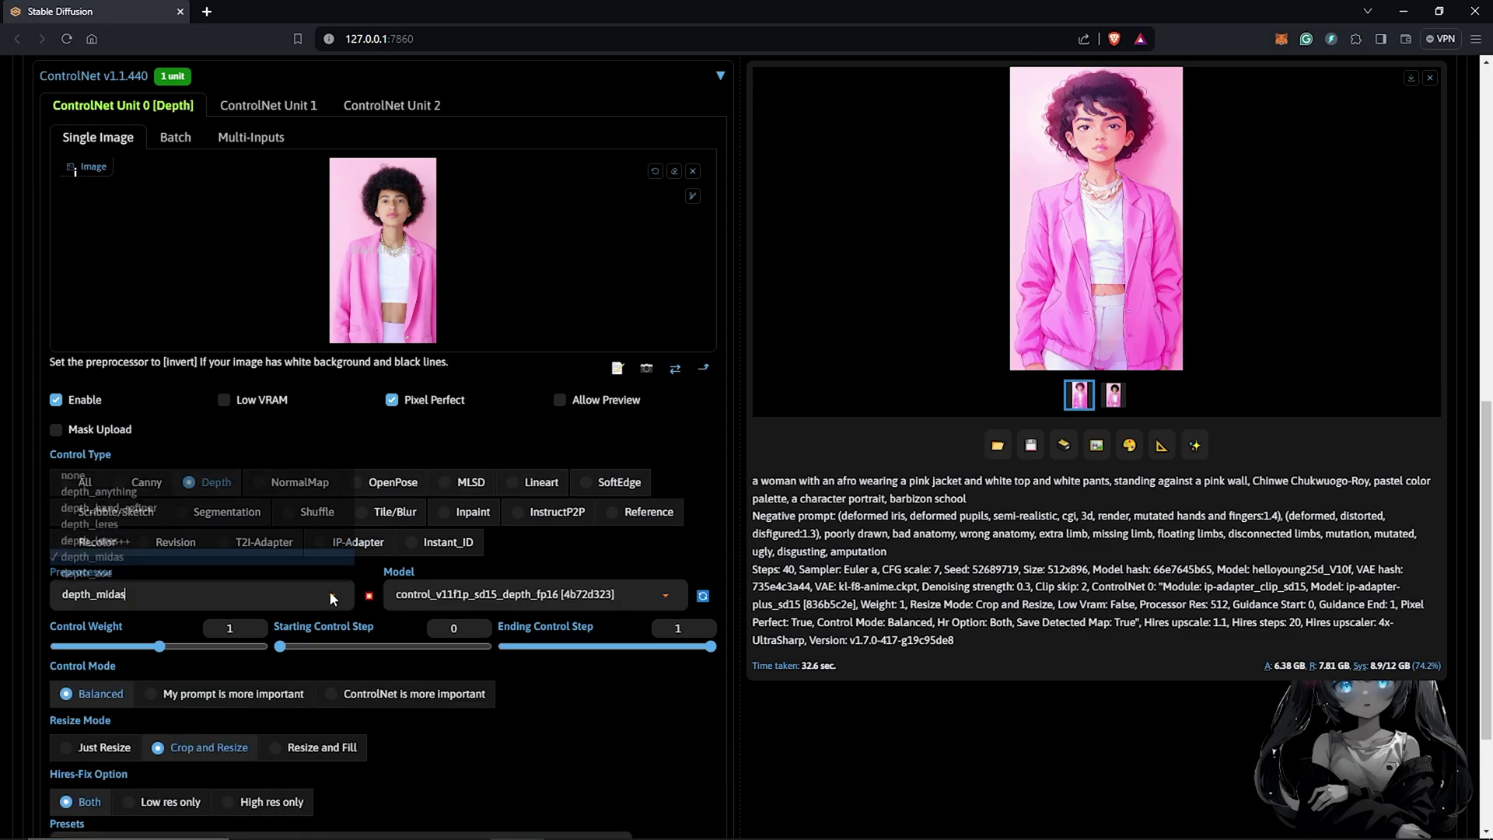
pyautogui.click(118, 570)
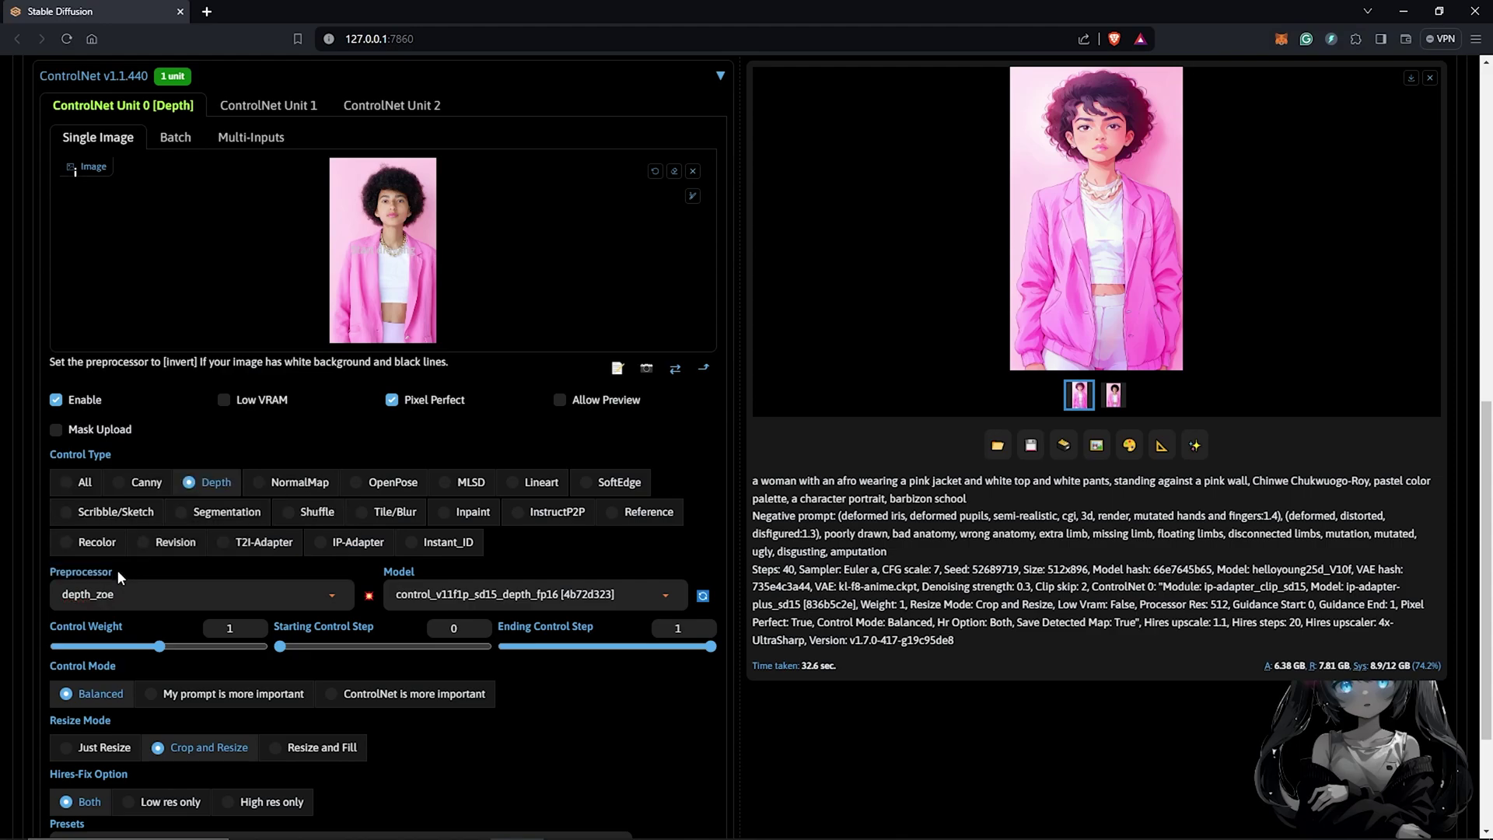
pyautogui.click(666, 596)
pyautogui.click(547, 331)
pyautogui.click(370, 597)
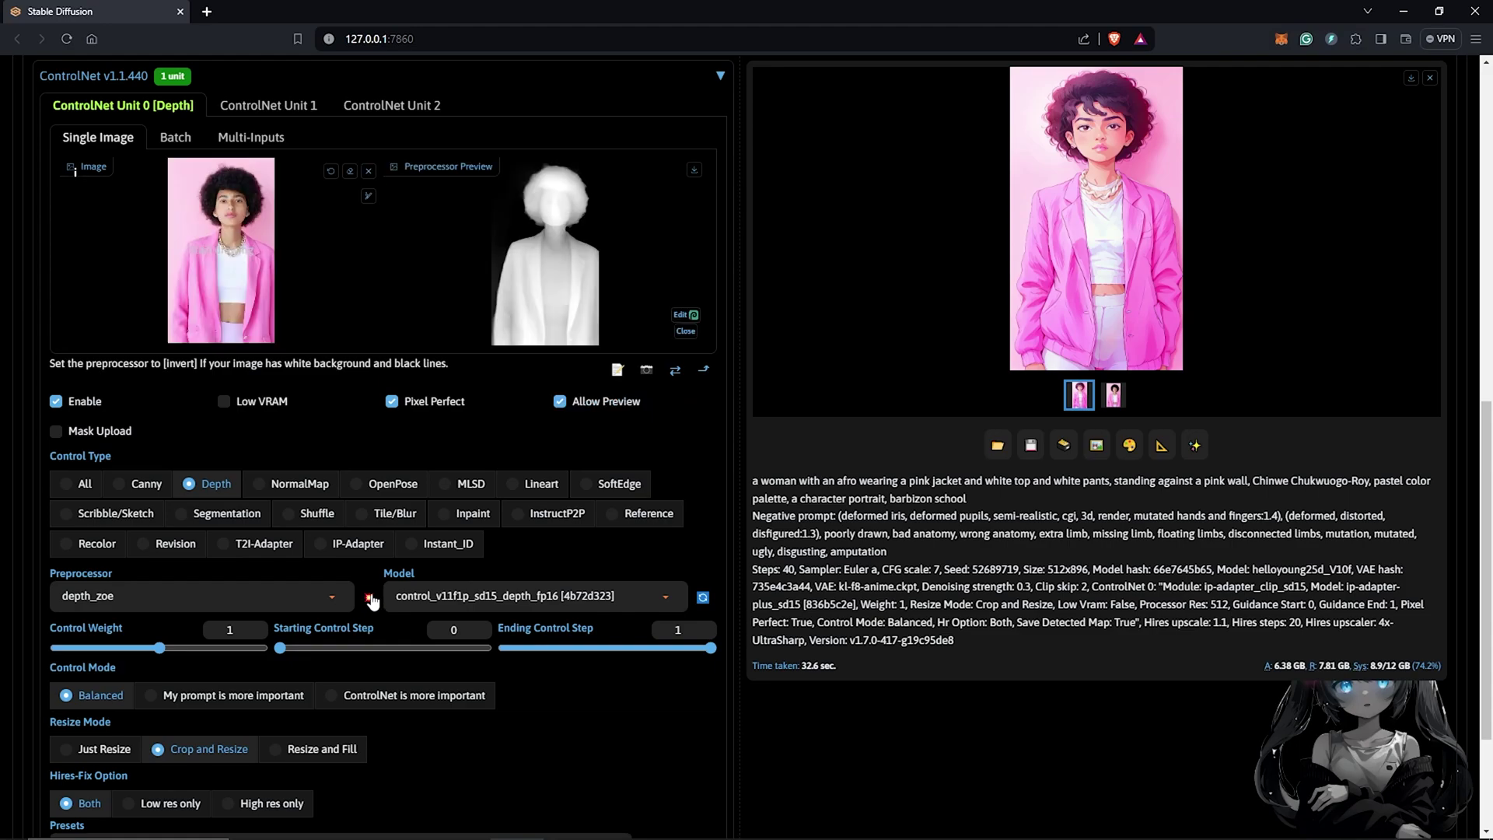
pyautogui.click(268, 105)
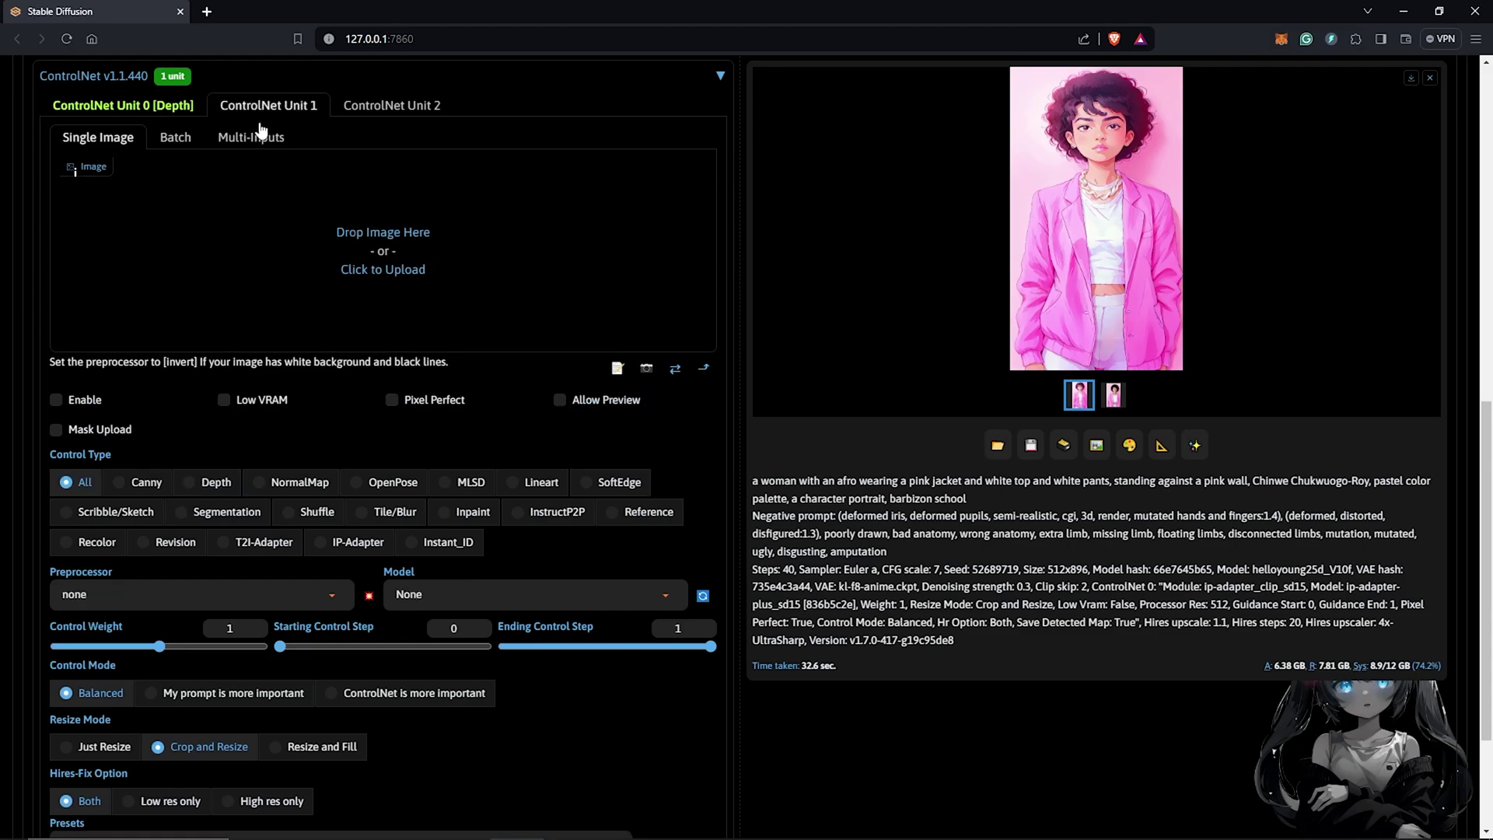
# Enable Unit 1 with the pattern image, Pixel Perfect, IP-Adapter, ip-adapter_clip_sd15 and ip-adapter-plus_sd15.
pyautogui.click(56, 399)
pyautogui.moveTo(1362, 358); pyautogui.dragTo(408, 218)
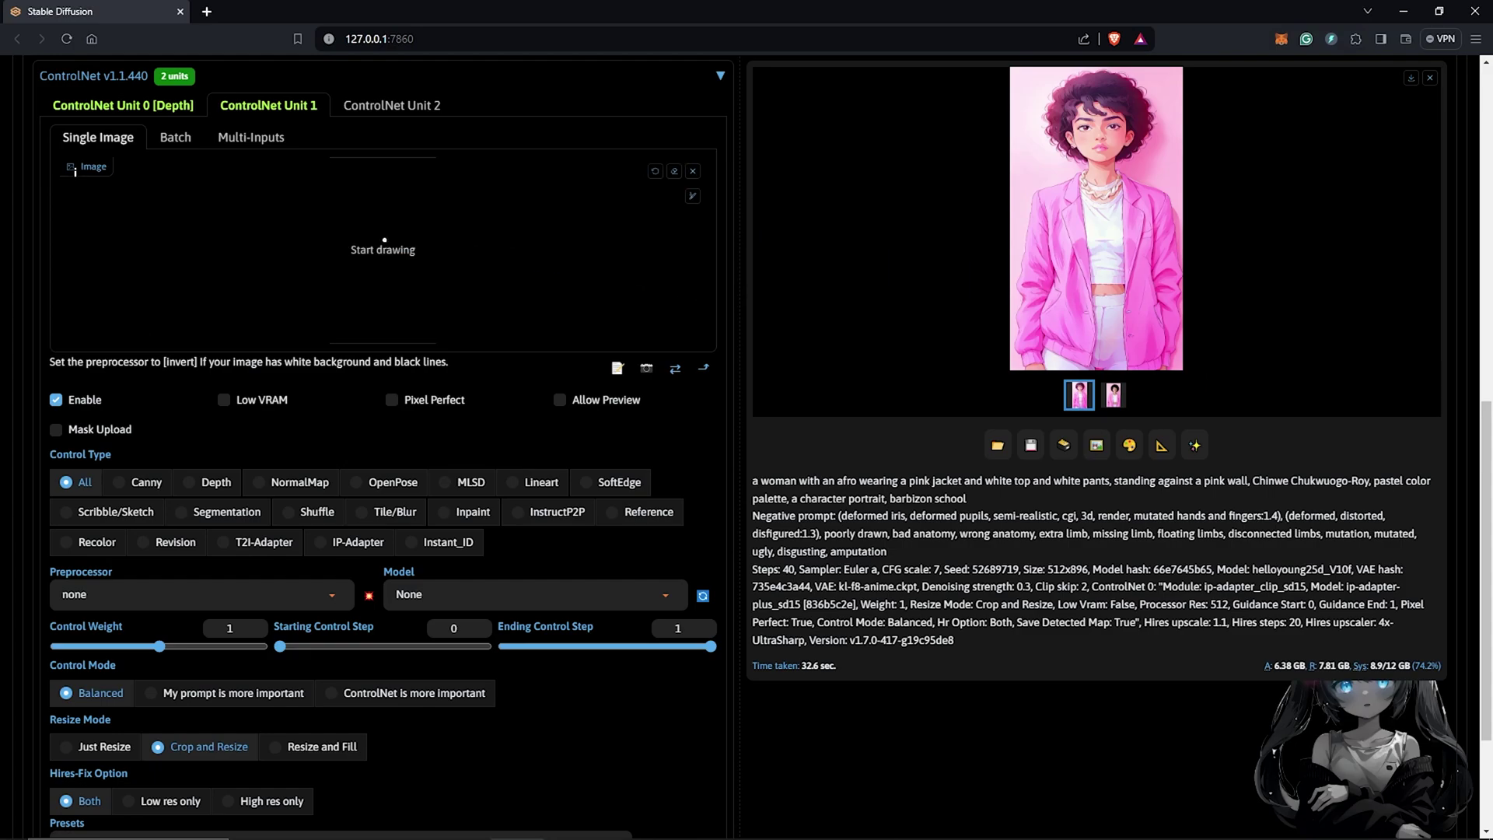
pyautogui.click(391, 400)
pyautogui.click(322, 542)
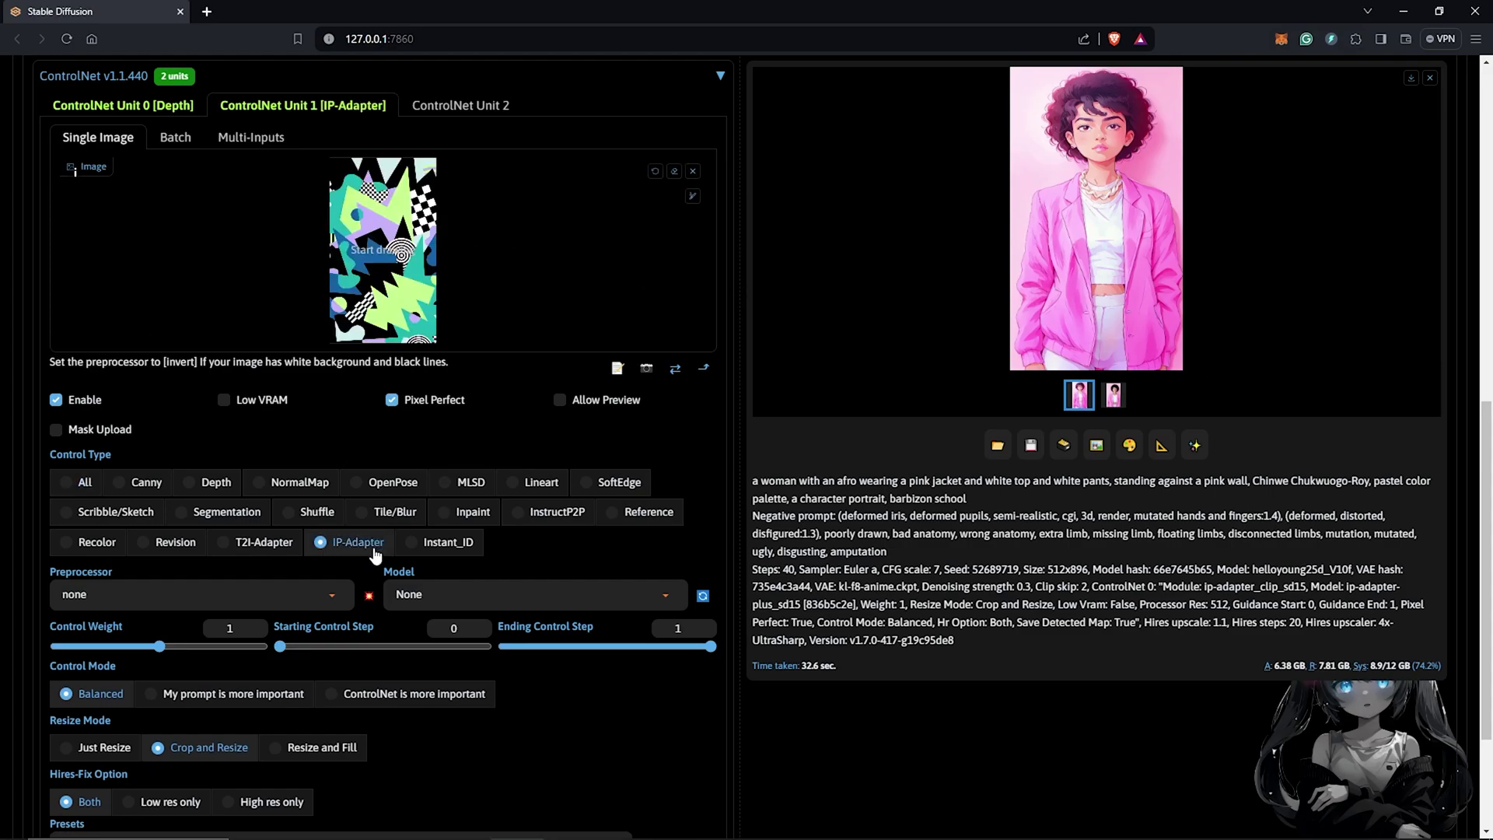
pyautogui.click(330, 596)
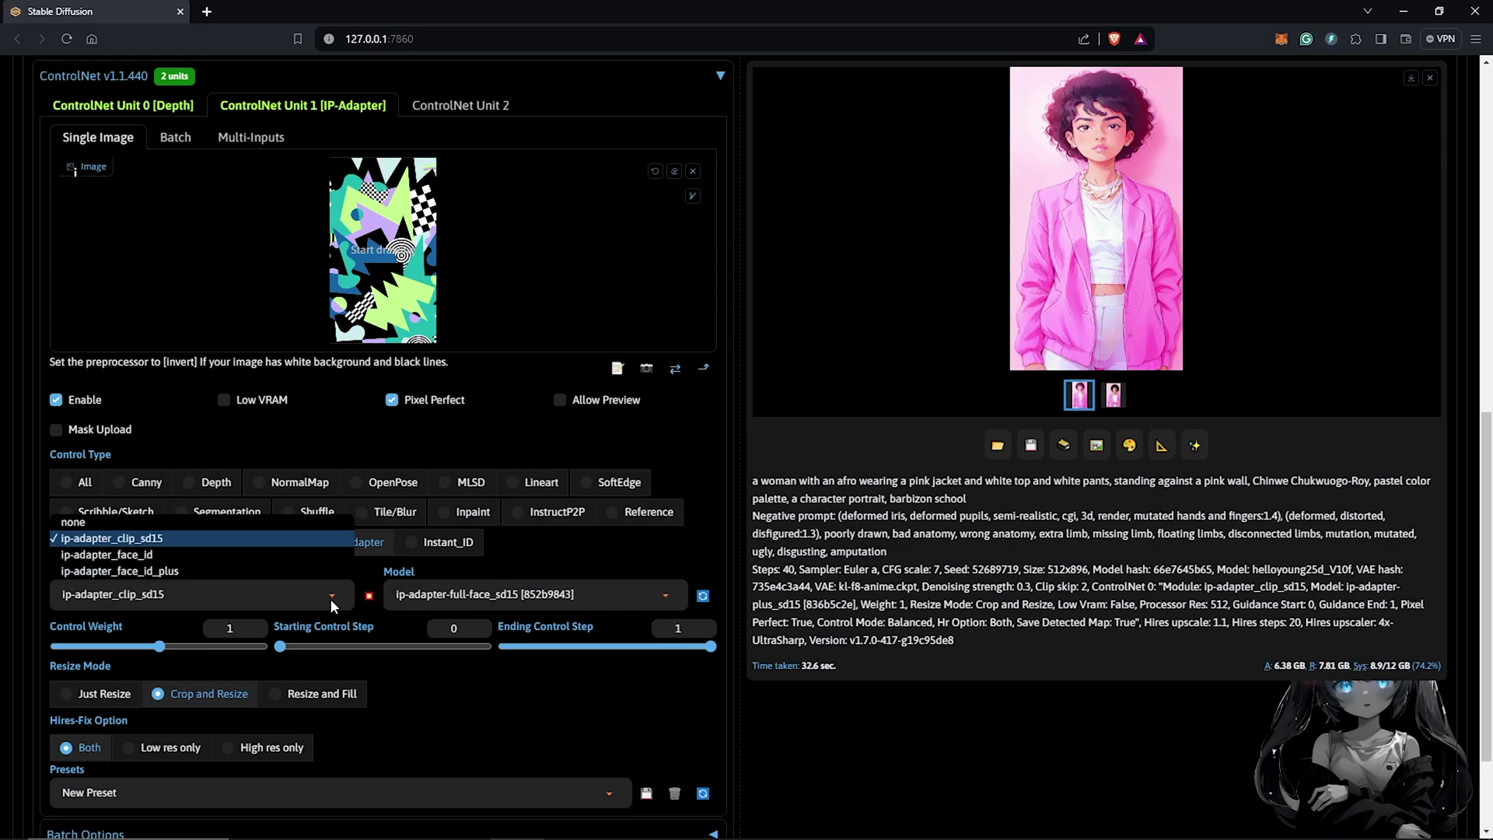
pyautogui.click(211, 538)
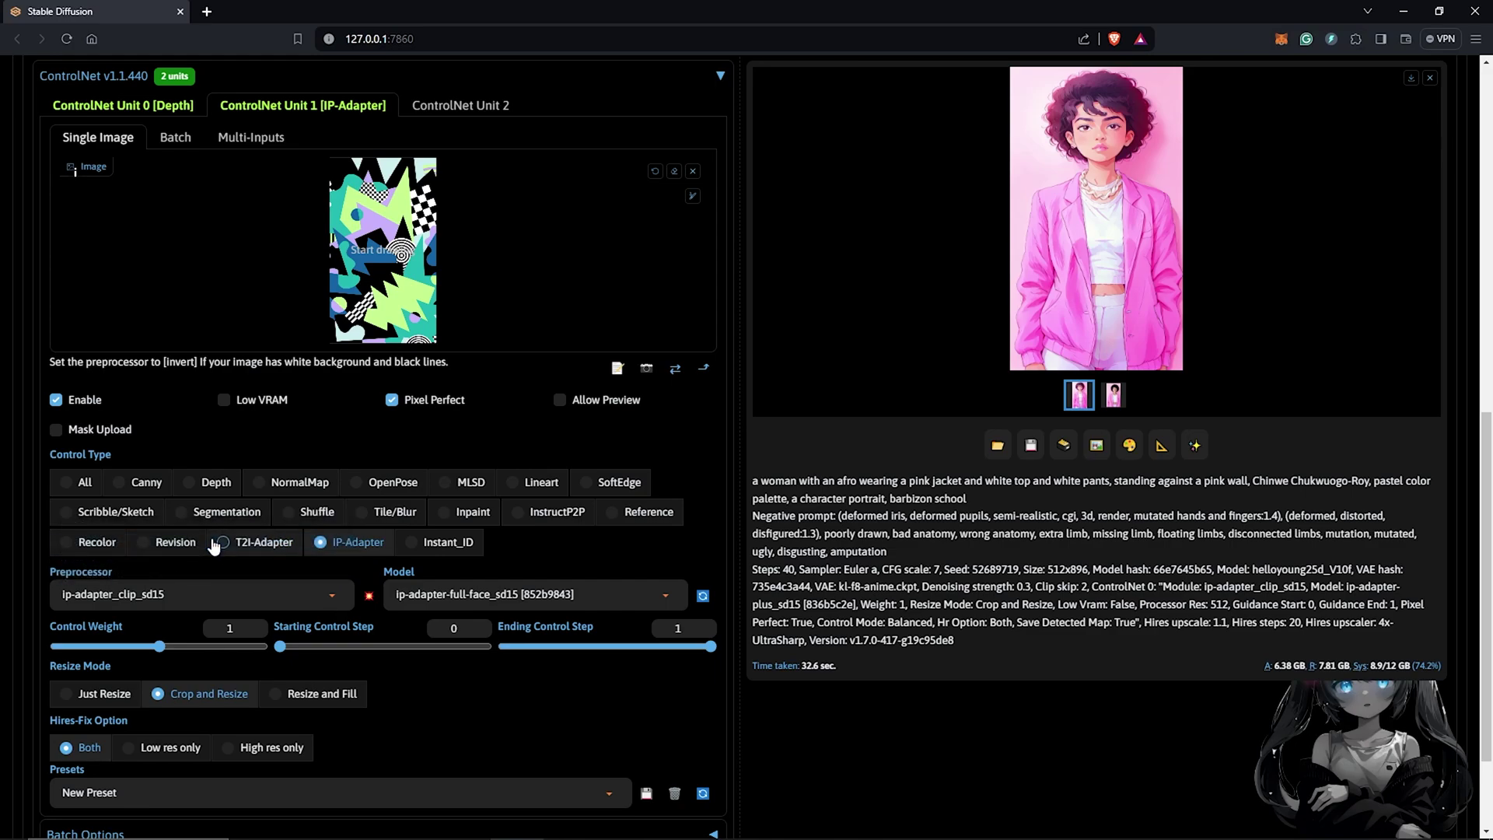
pyautogui.click(662, 601)
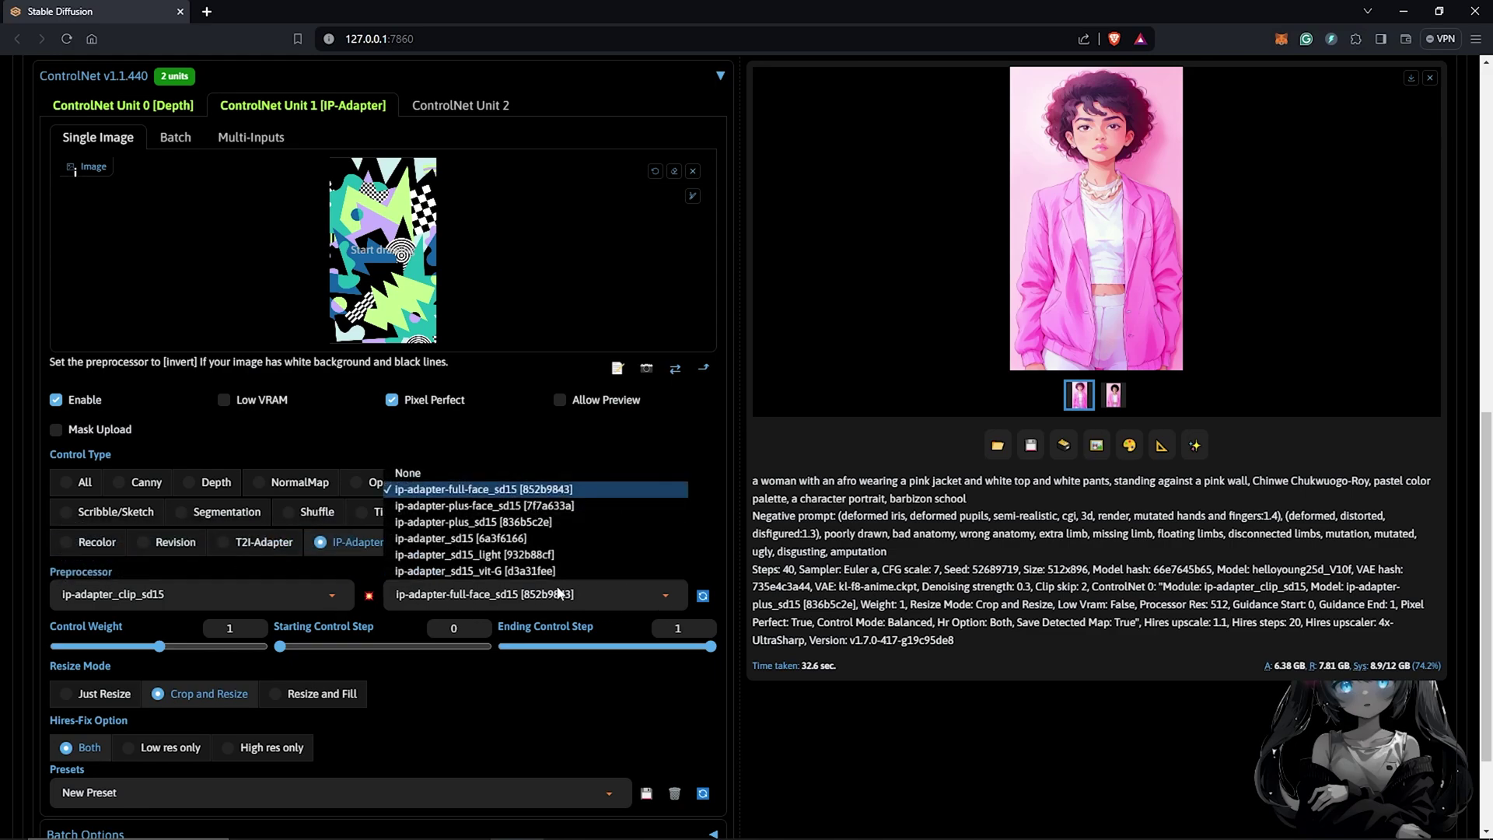
pyautogui.click(529, 523)
# Review the Depth settings in ControlNet Unit 0.
pyautogui.scroll(2, 683, 576)
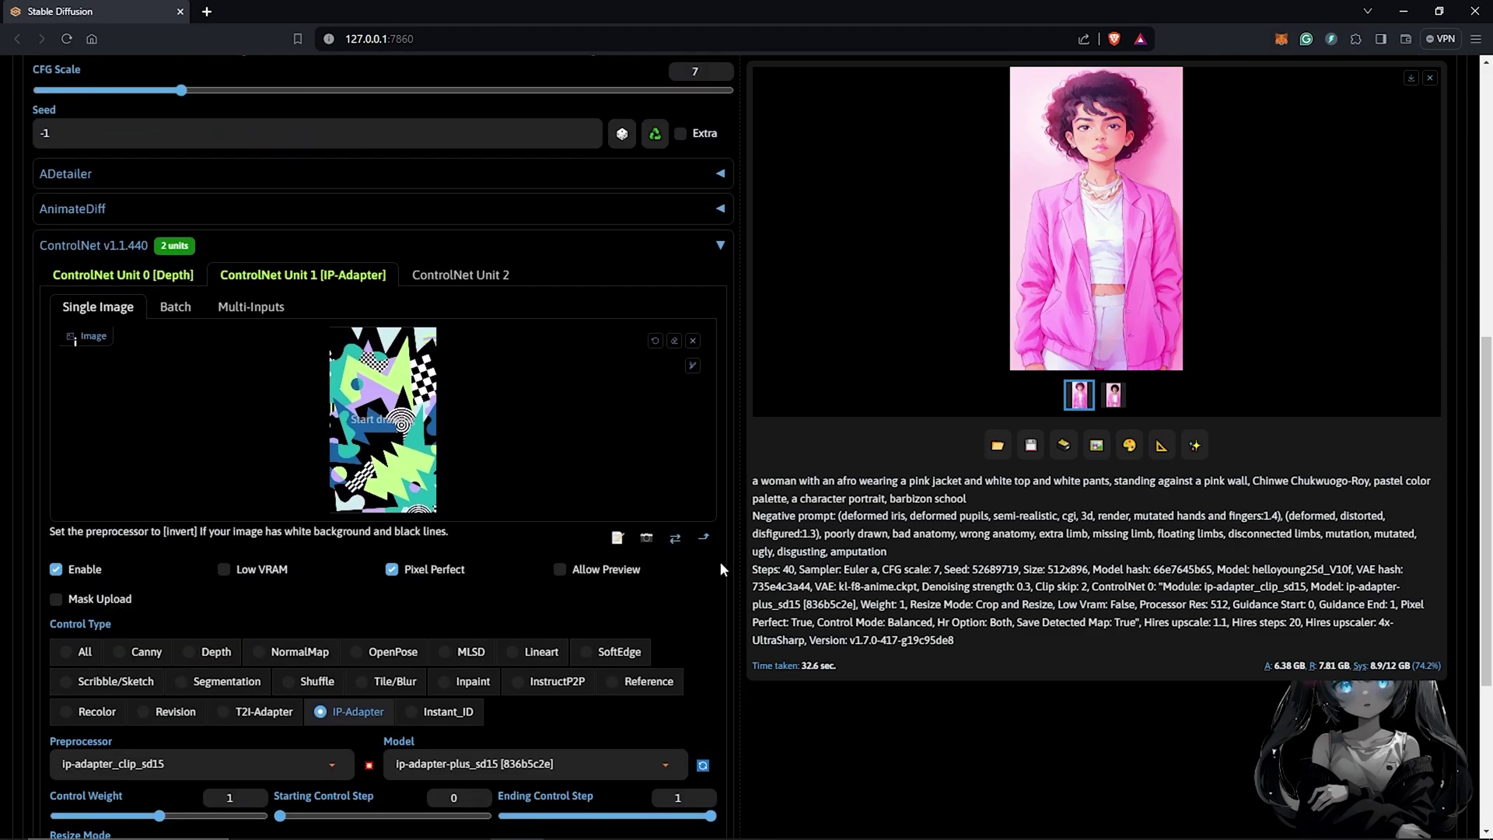
pyautogui.click(129, 277)
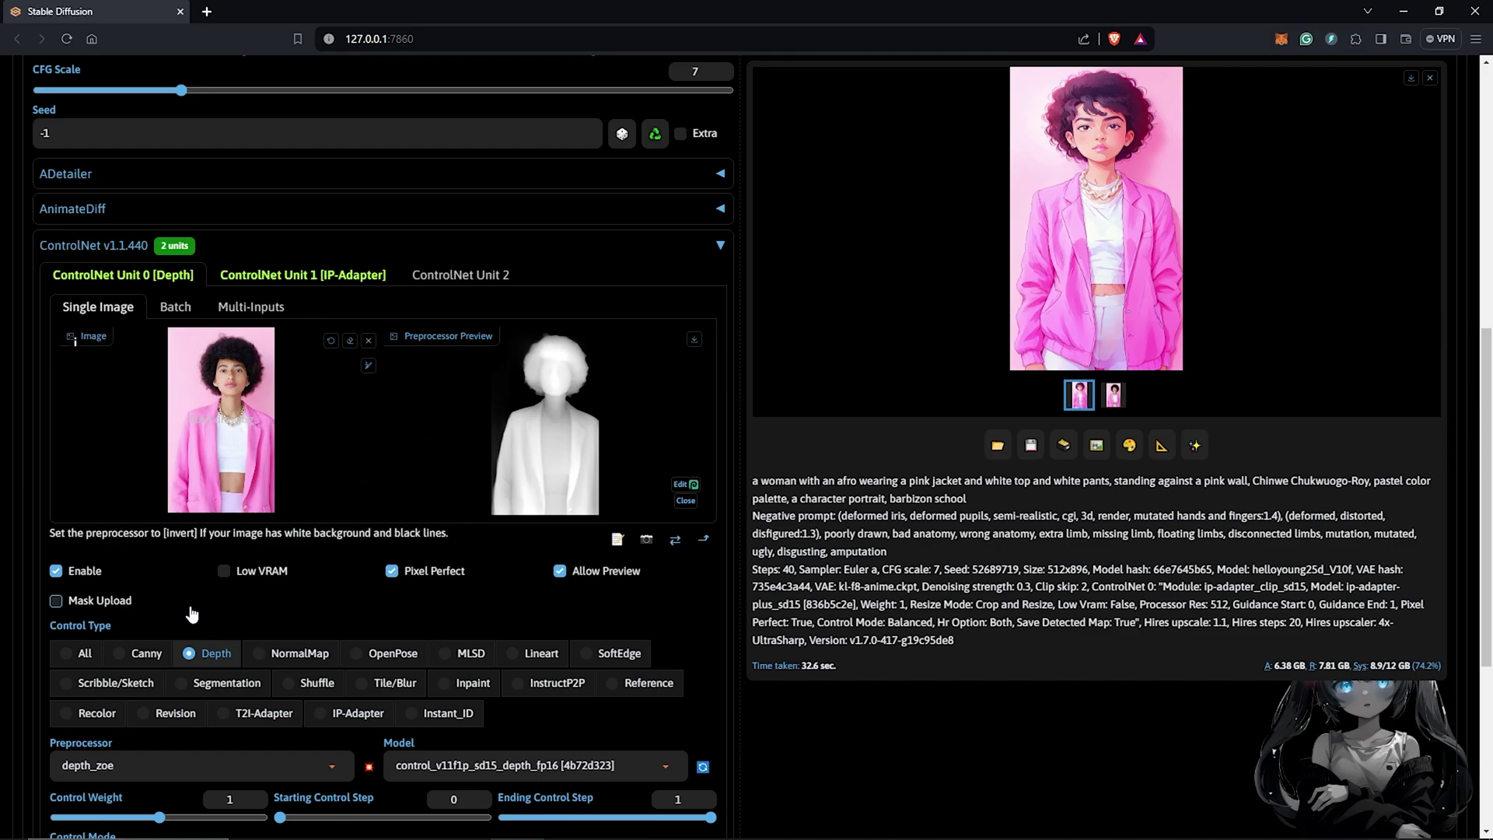
pyautogui.scroll(-1, 284, 614)
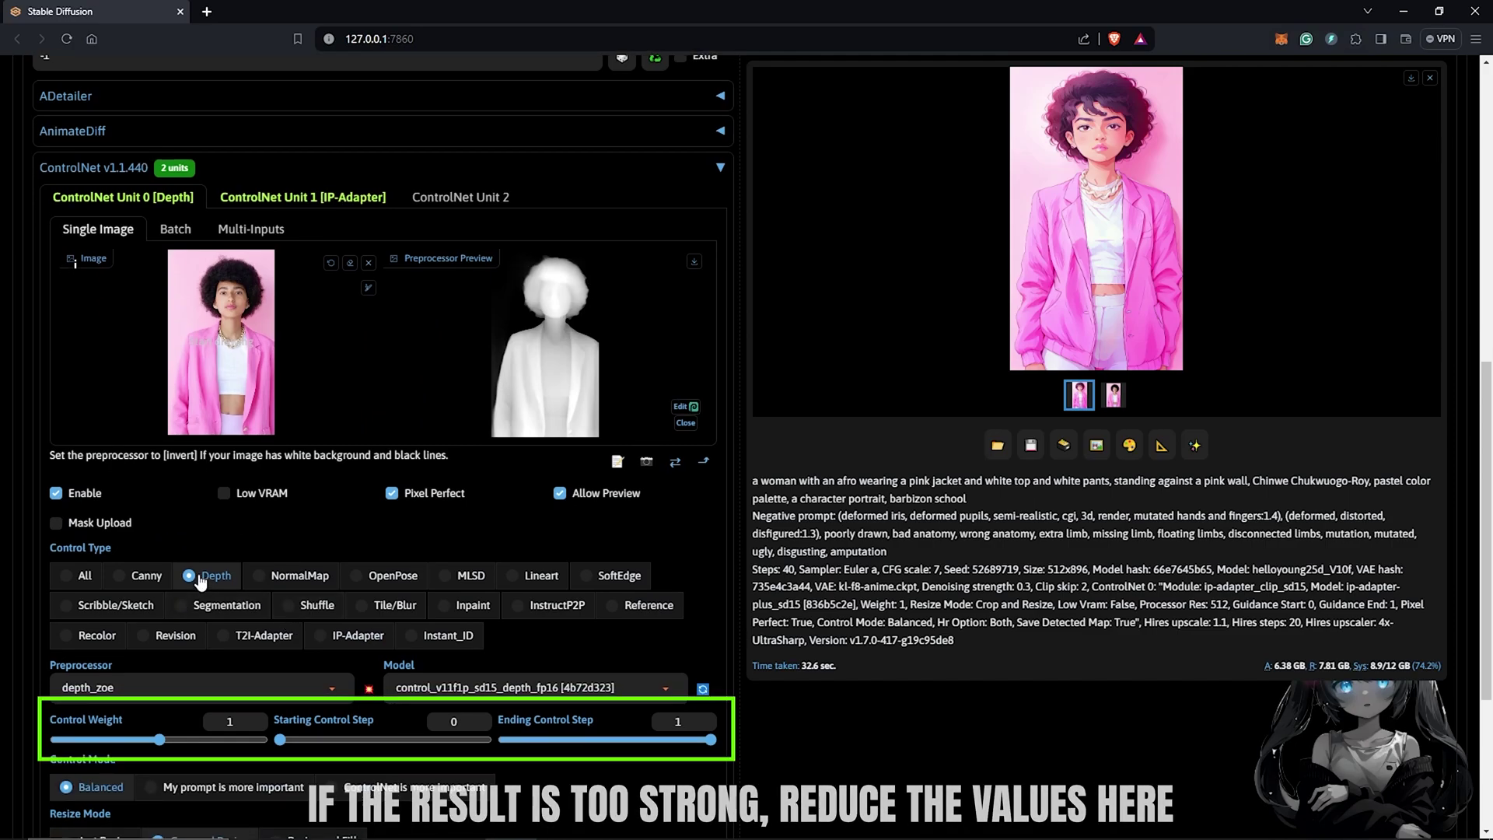
pyautogui.scroll(-2, 531, 607)
pyautogui.scroll(10, 532, 606)
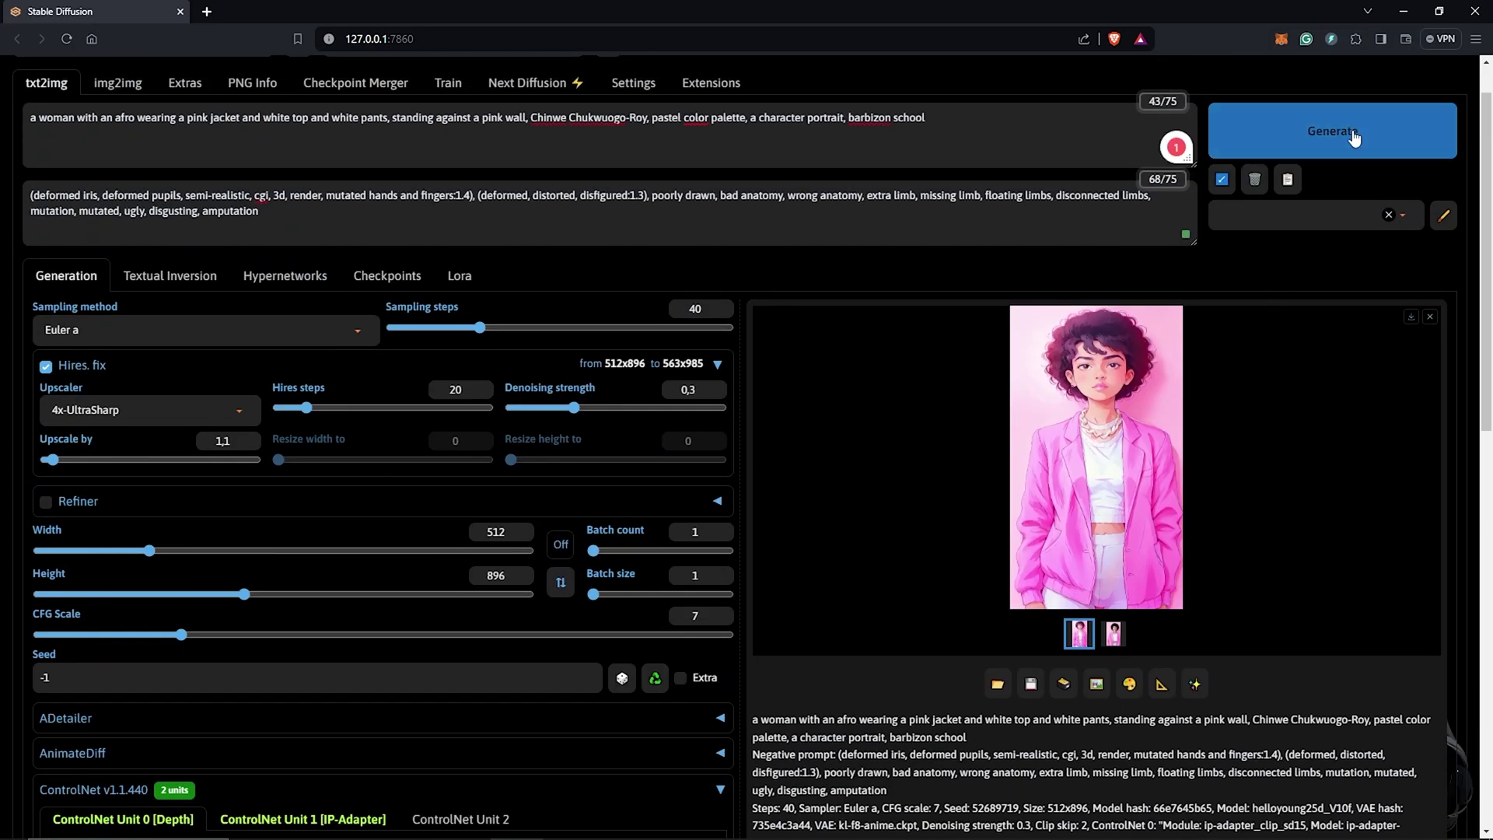
# Generate the depth-plus-pattern portrait, inspect it full screen, then close the viewer.
pyautogui.click(1353, 140)
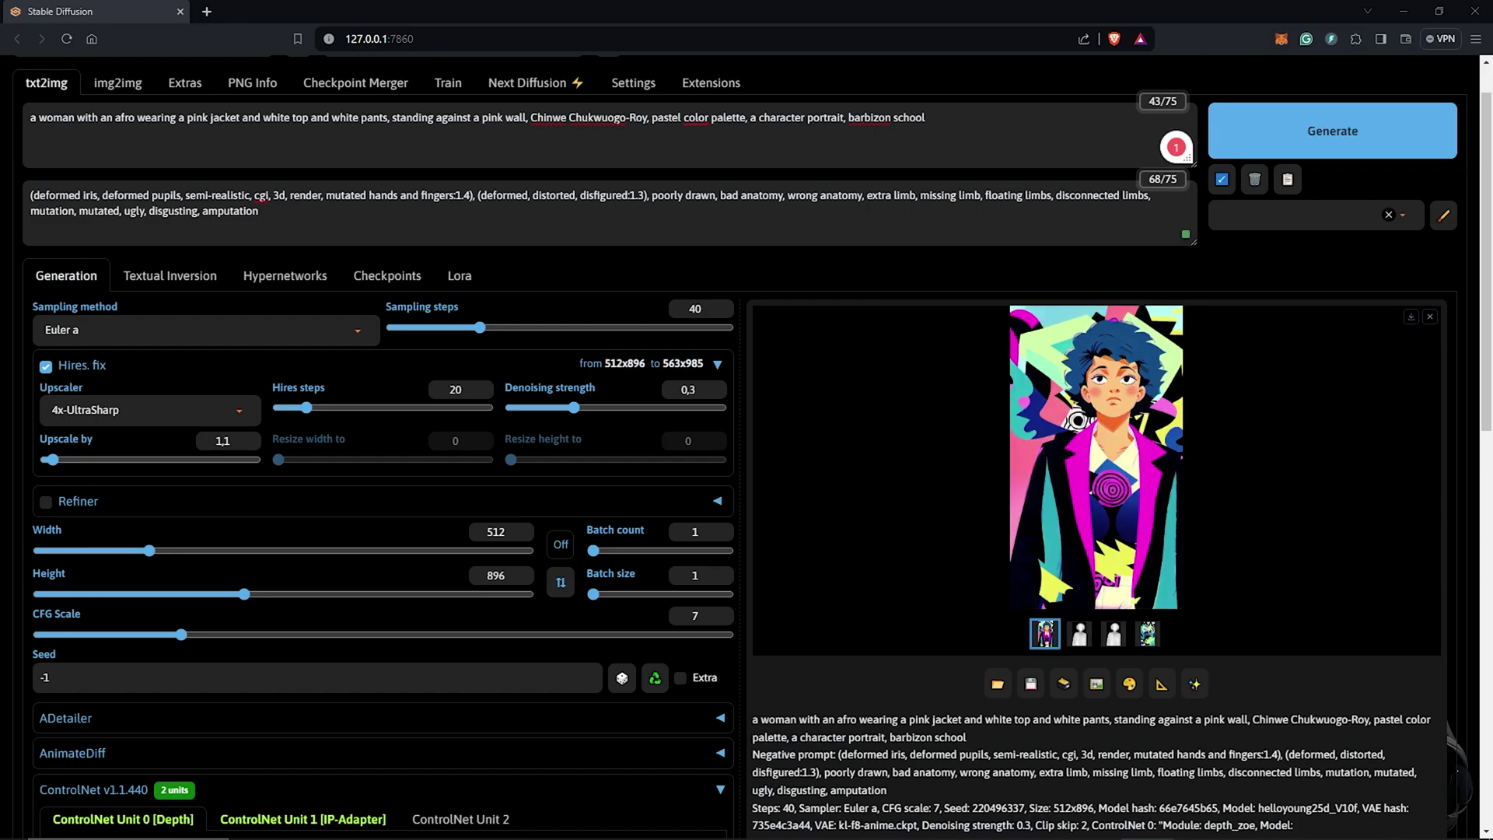
pyautogui.click(1114, 445)
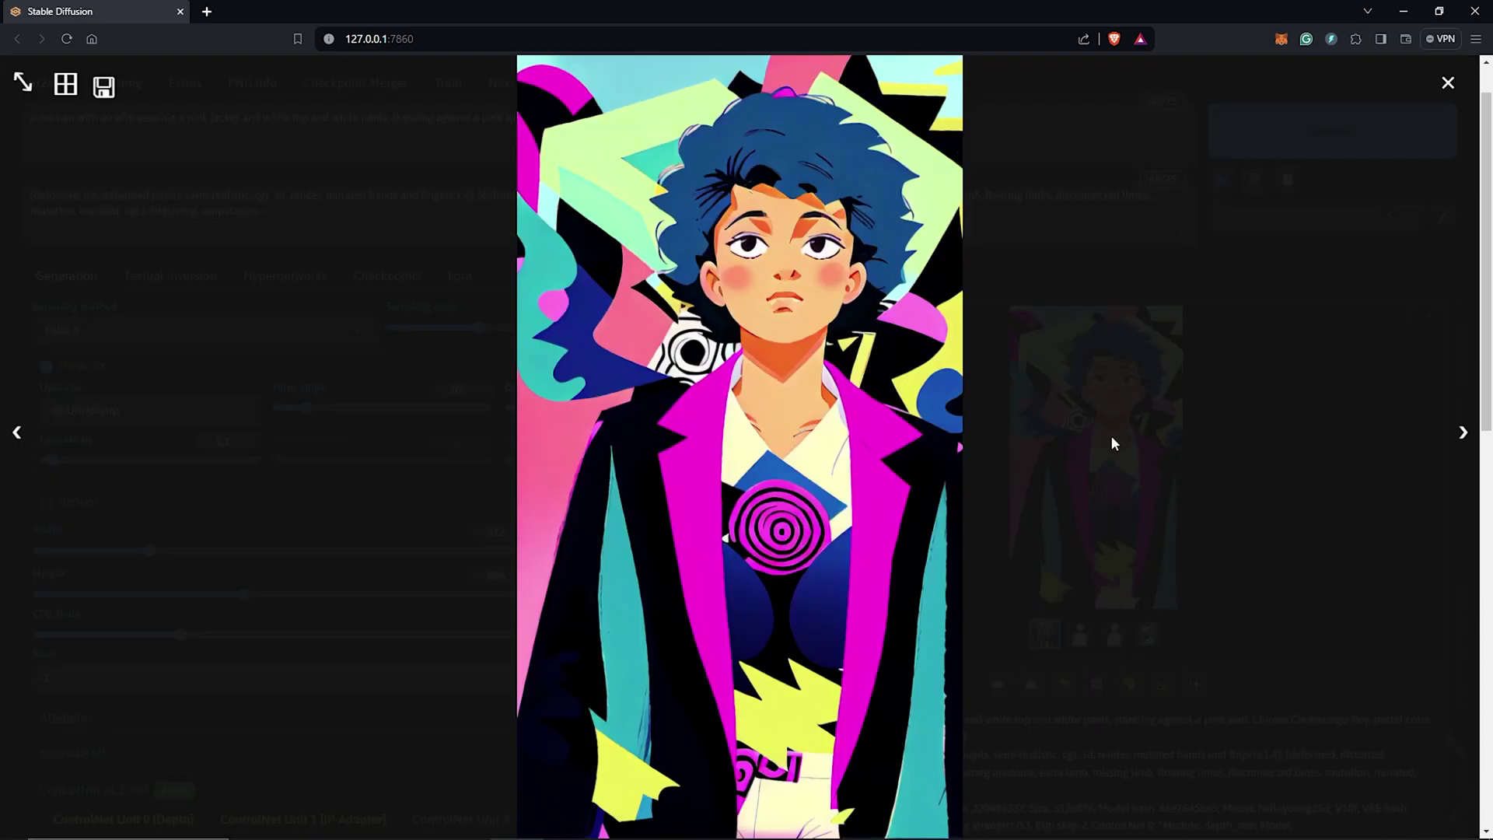
pyautogui.click(1268, 553)
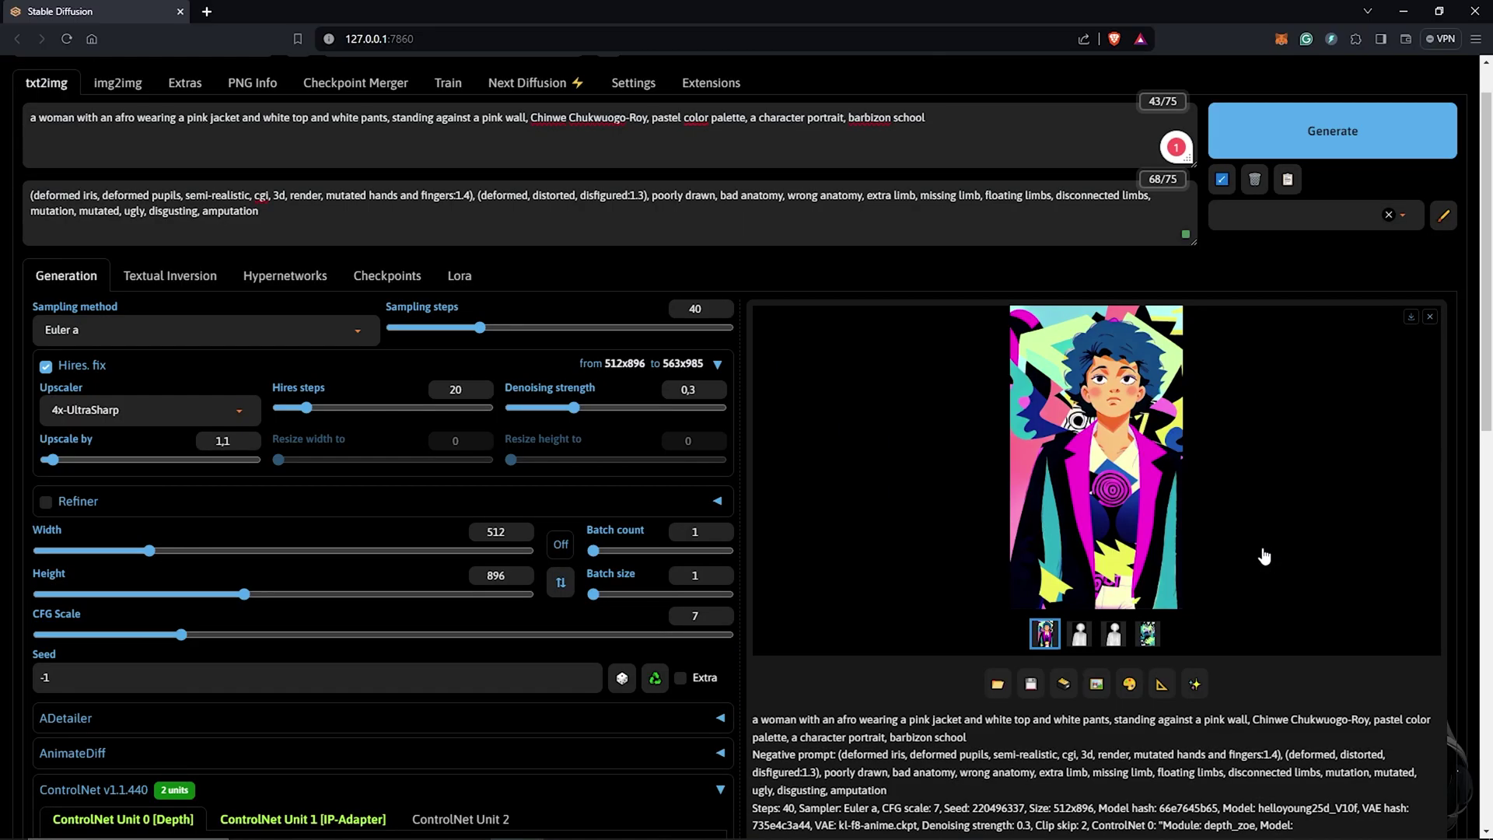
pyautogui.scroll(-2, 734, 665)
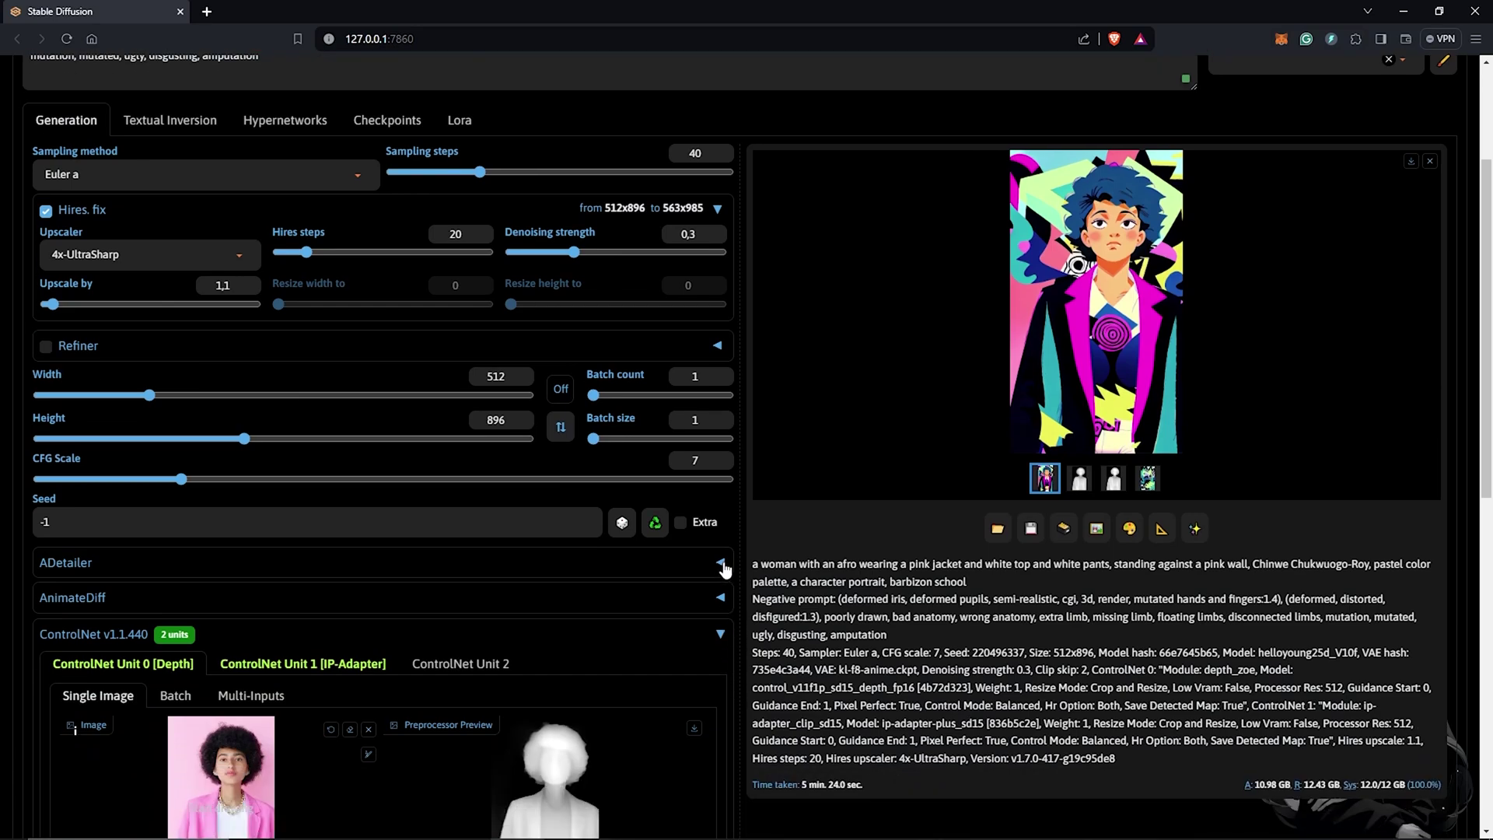
# Enable ADetailer with the face prompt 'perfect girl face' and set Hires. fix upscale to 1.2.
pyautogui.click(721, 563)
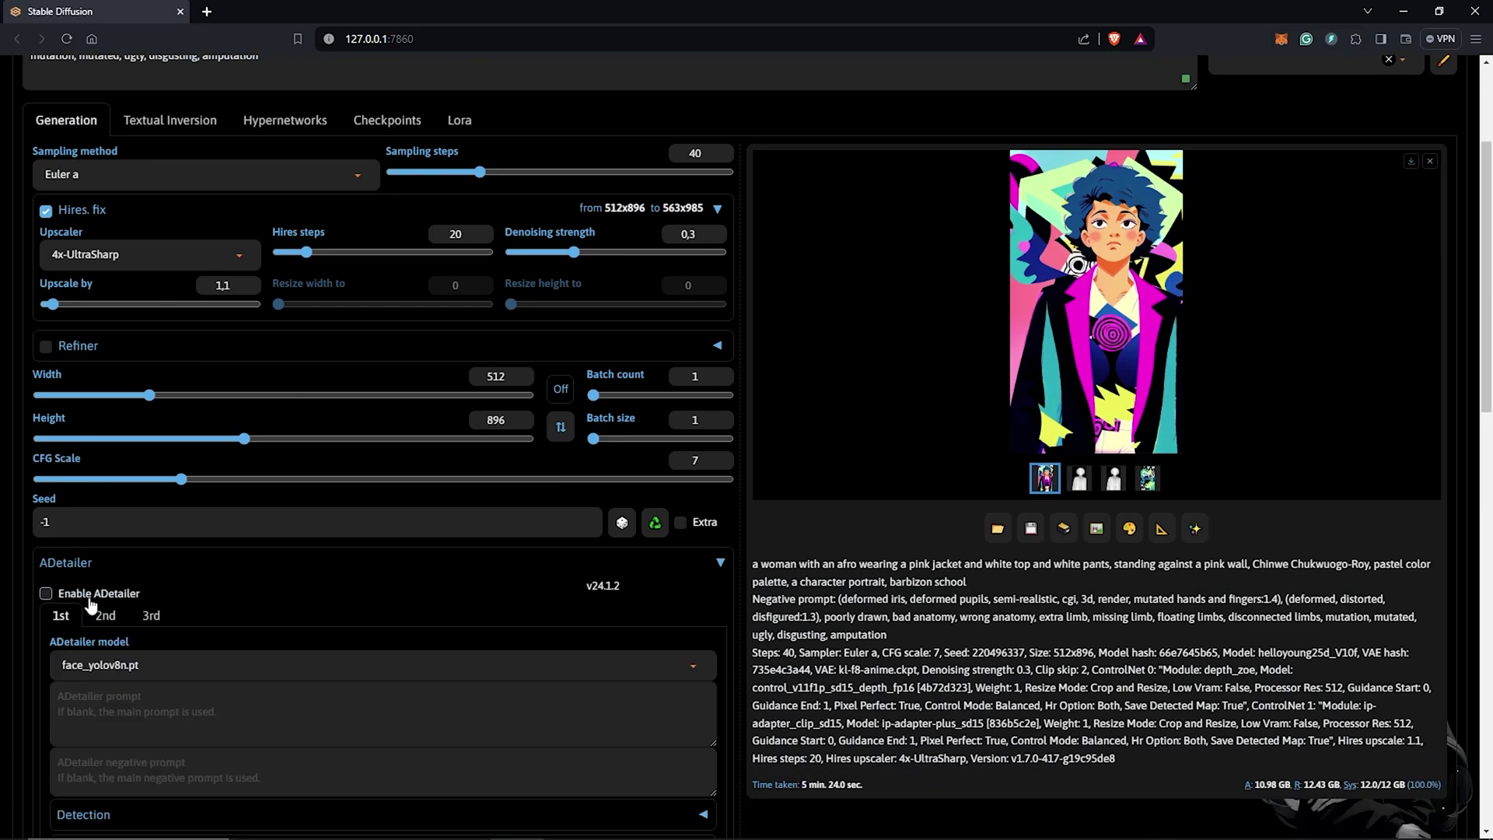
pyautogui.click(154, 711)
pyautogui.write('perfect girl face')
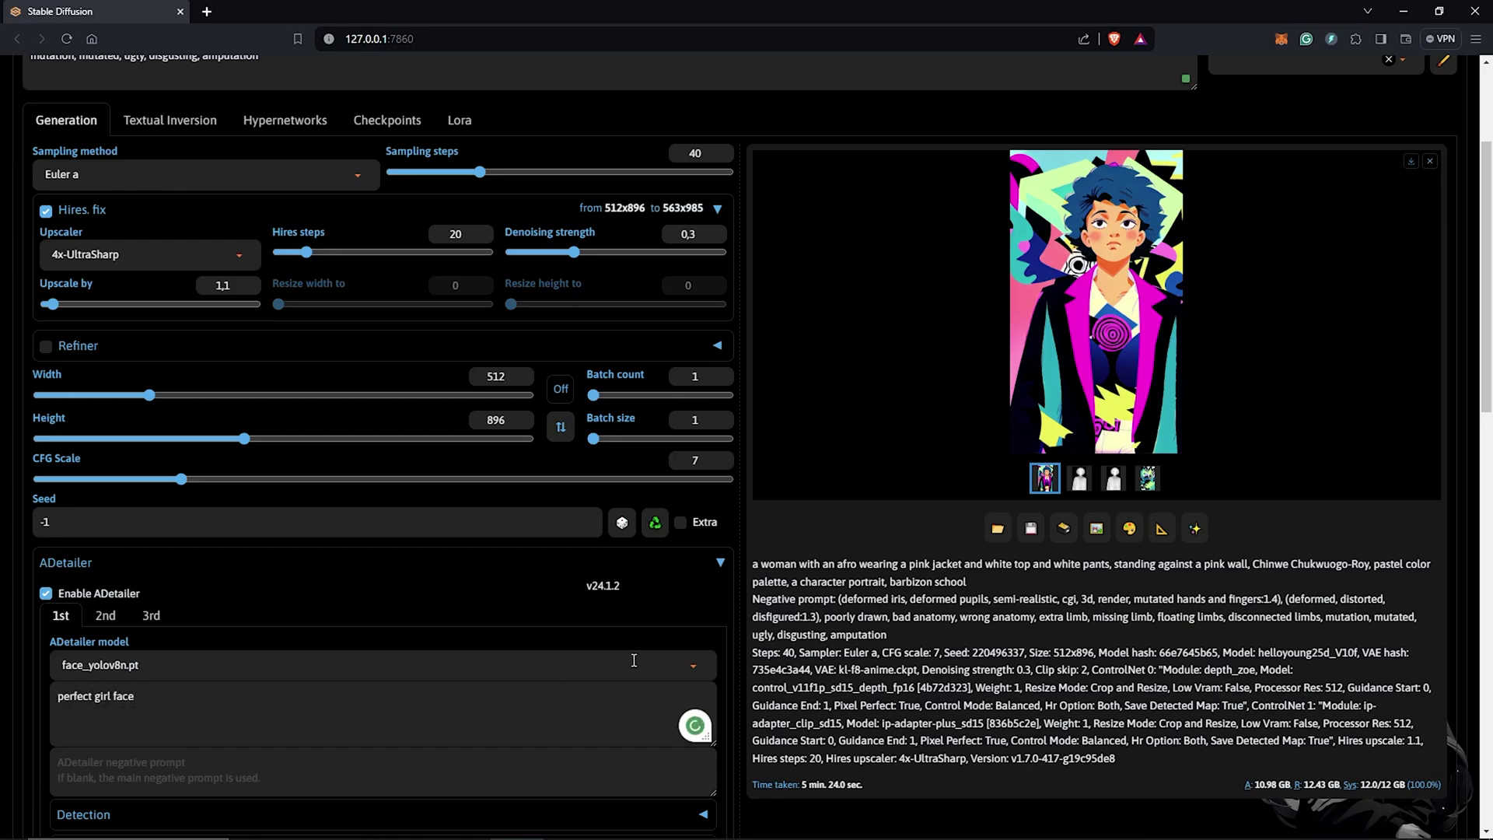
pyautogui.scroll(-1, 735, 497)
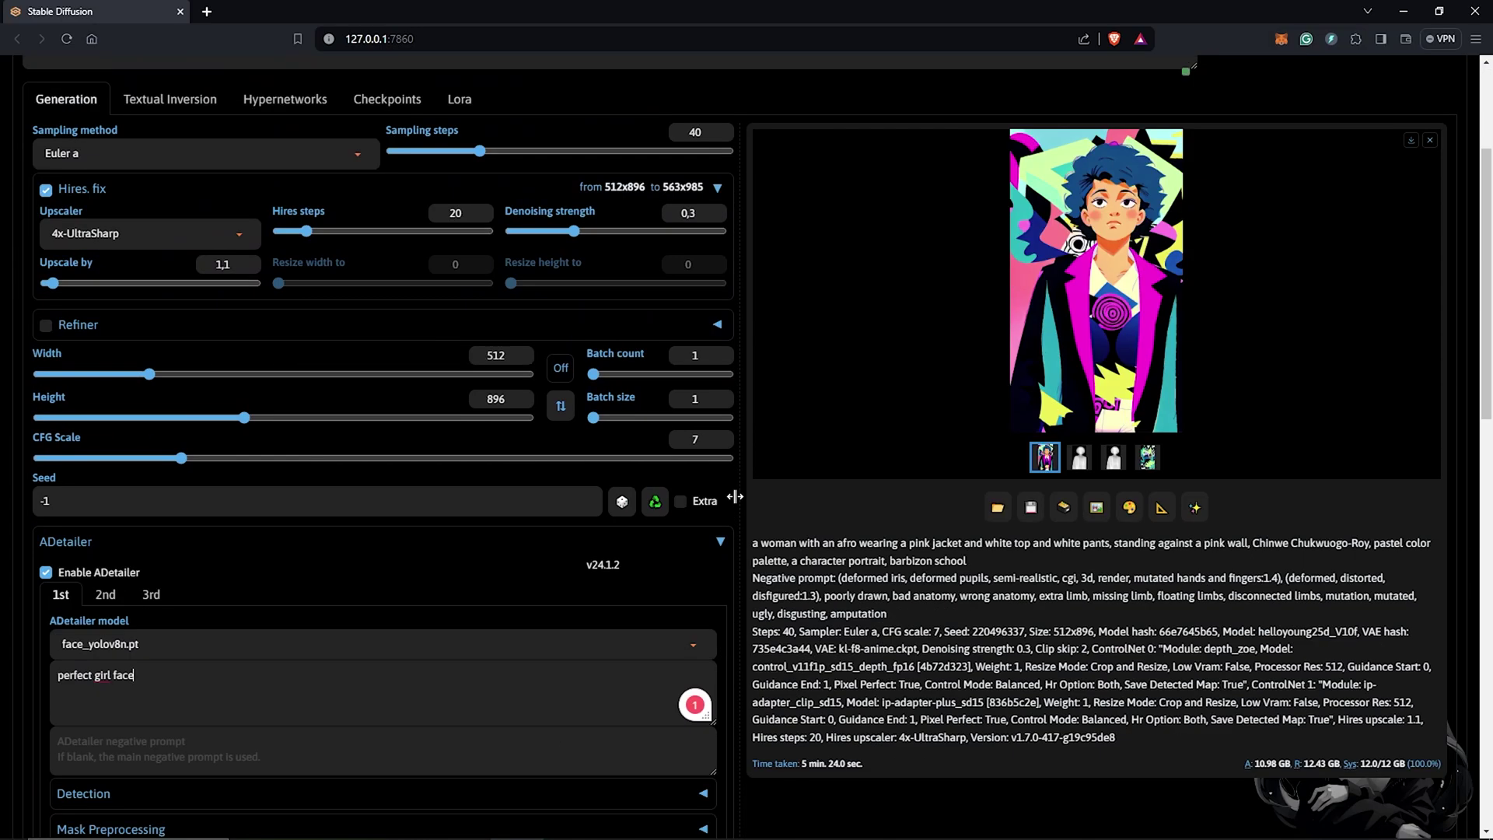
pyautogui.moveTo(54, 286); pyautogui.dragTo(62, 289)
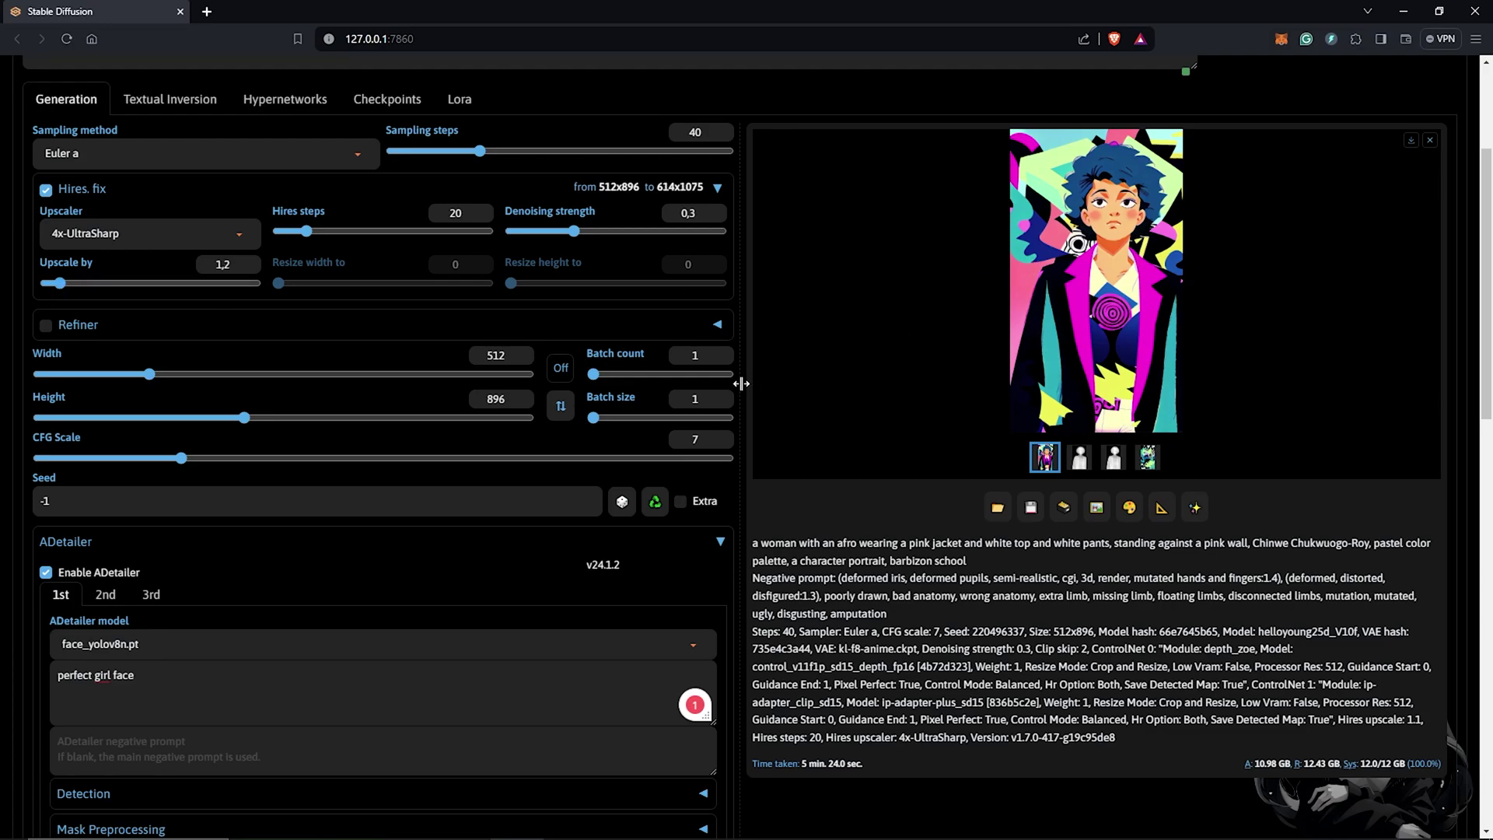
pyautogui.scroll(3, 741, 383)
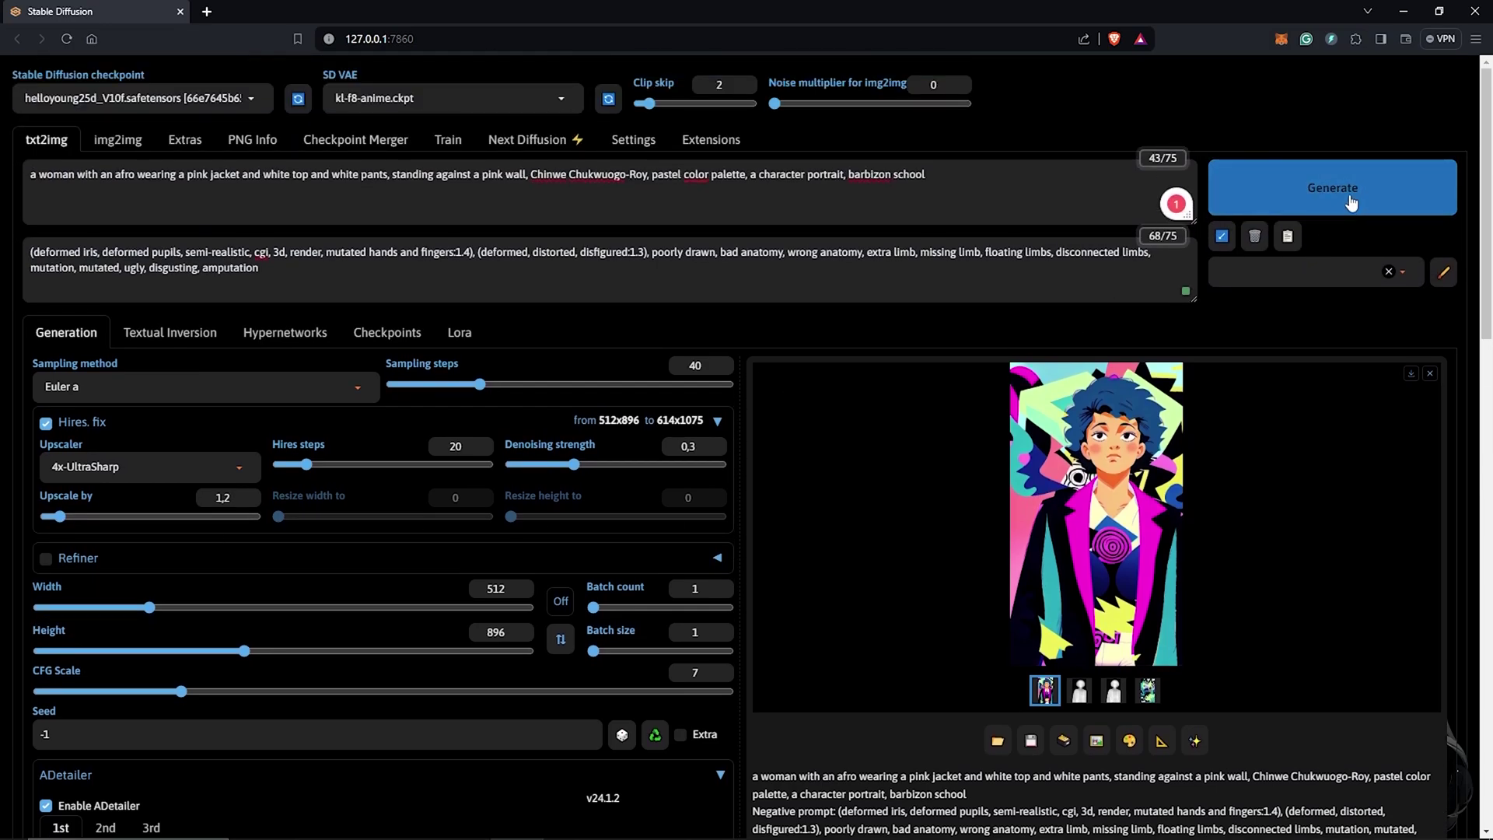
# Generate the ADetailer face-fixed pattern-style portrait and view the result full-screen.
pyautogui.click(1351, 203)
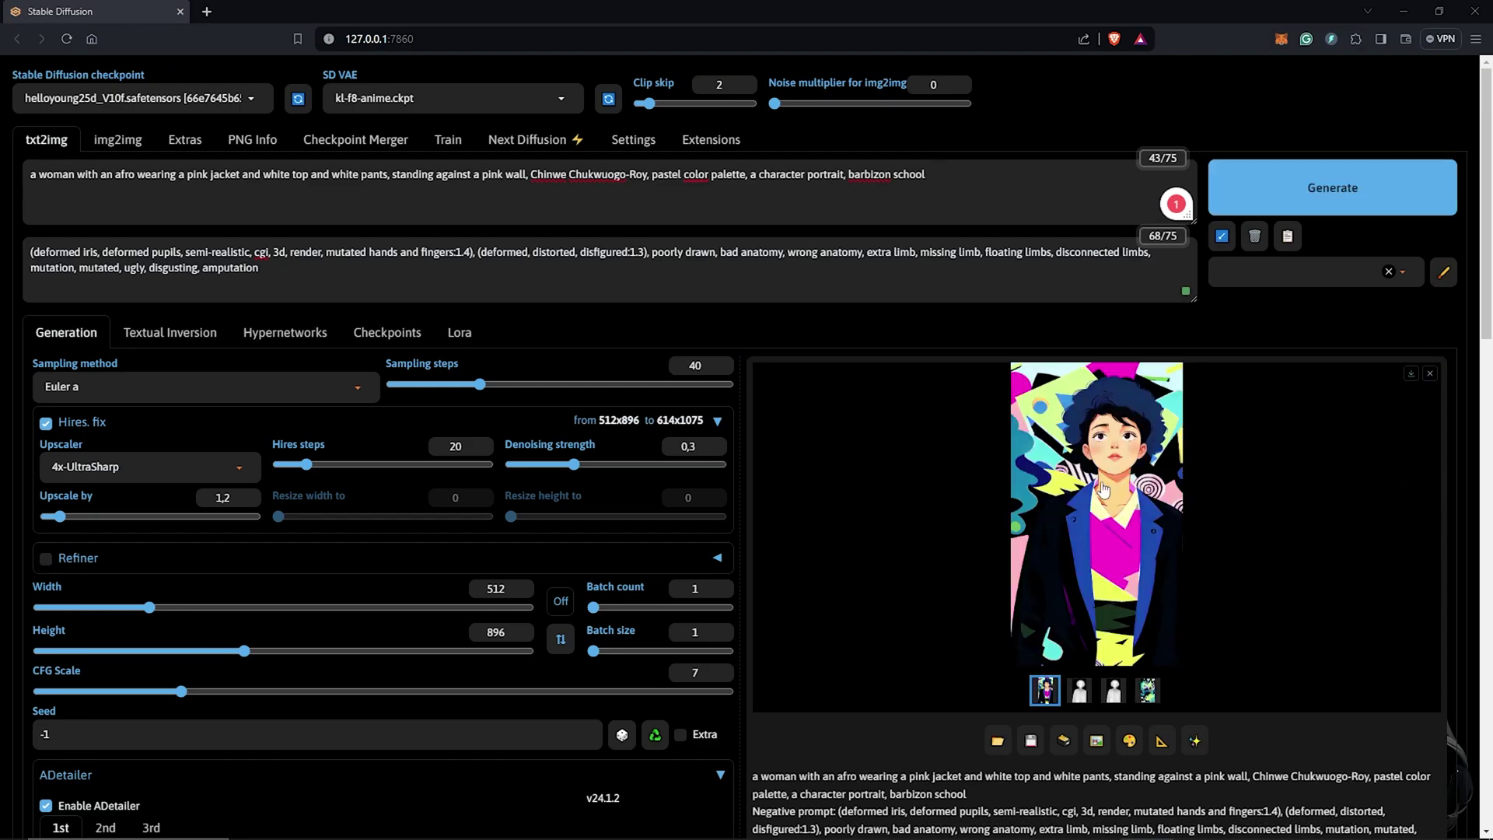
pyautogui.click(1104, 490)
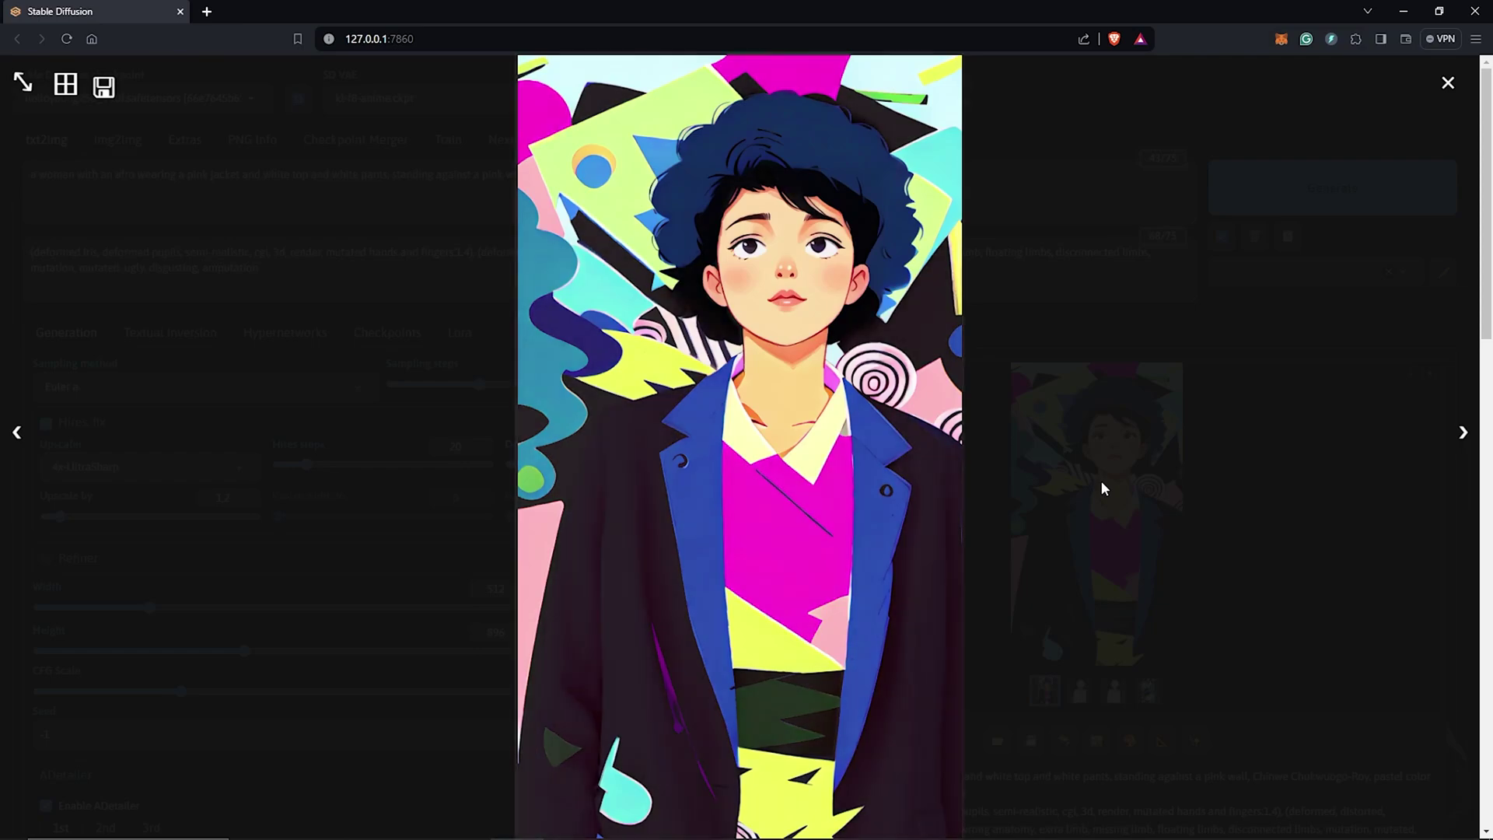